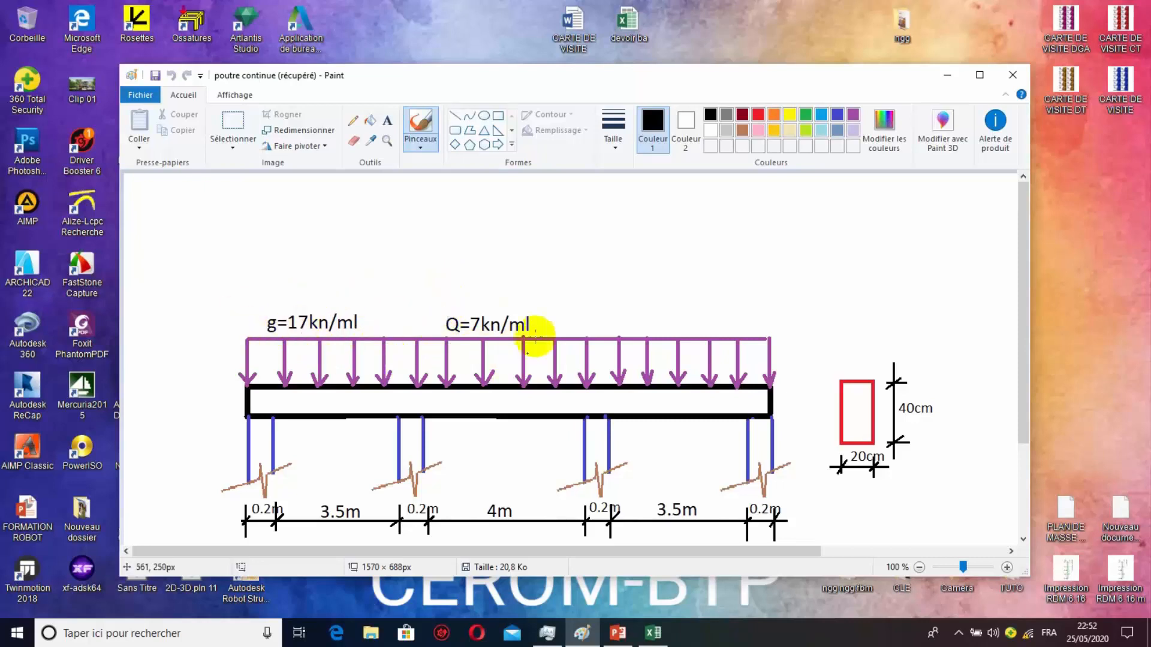
Step: Launch Autodesk Robot Structural Analysis Professional 2018 and create a new project for reinforced-concrete element design
left_click(980, 75)
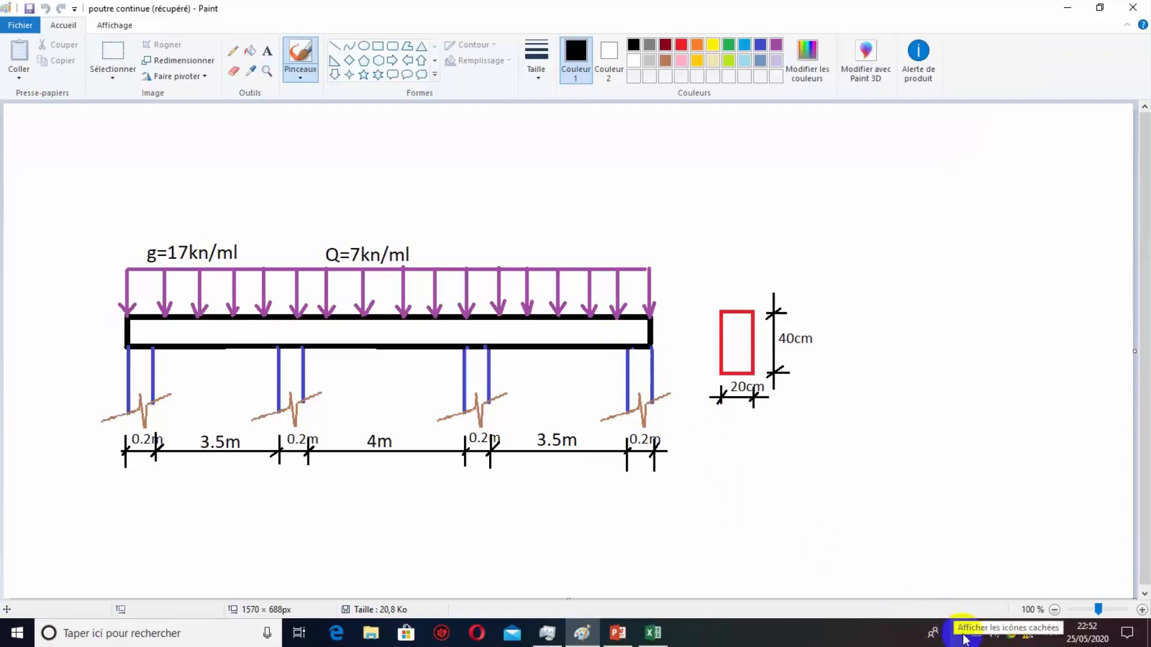
left_click(1149, 635)
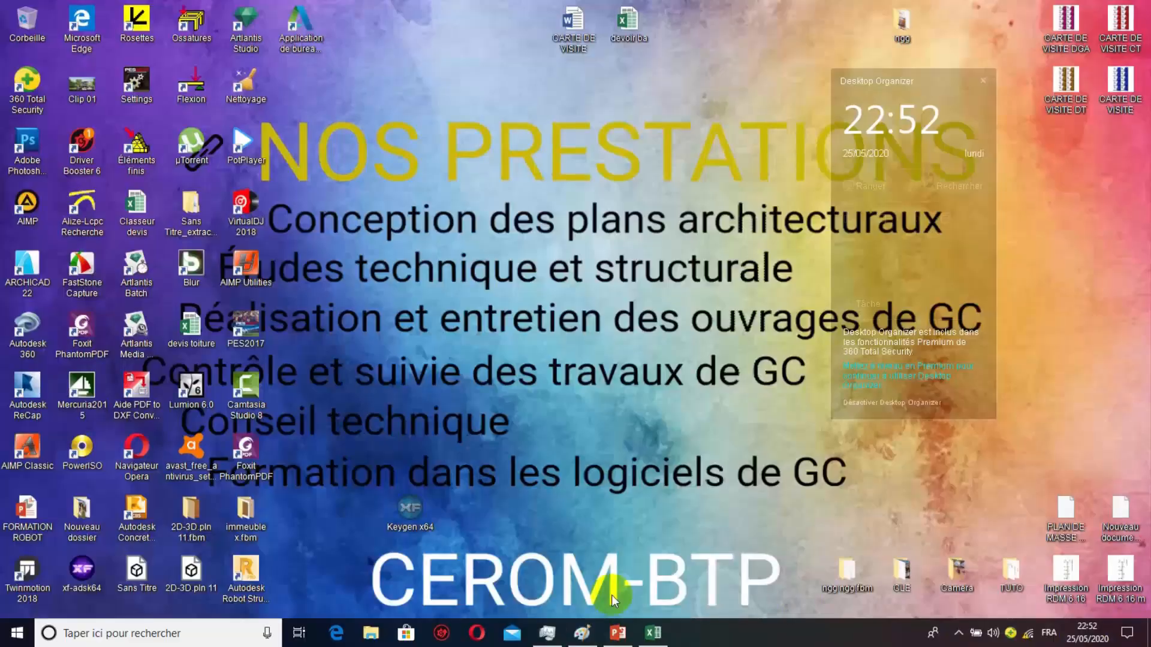
double_click(257, 580)
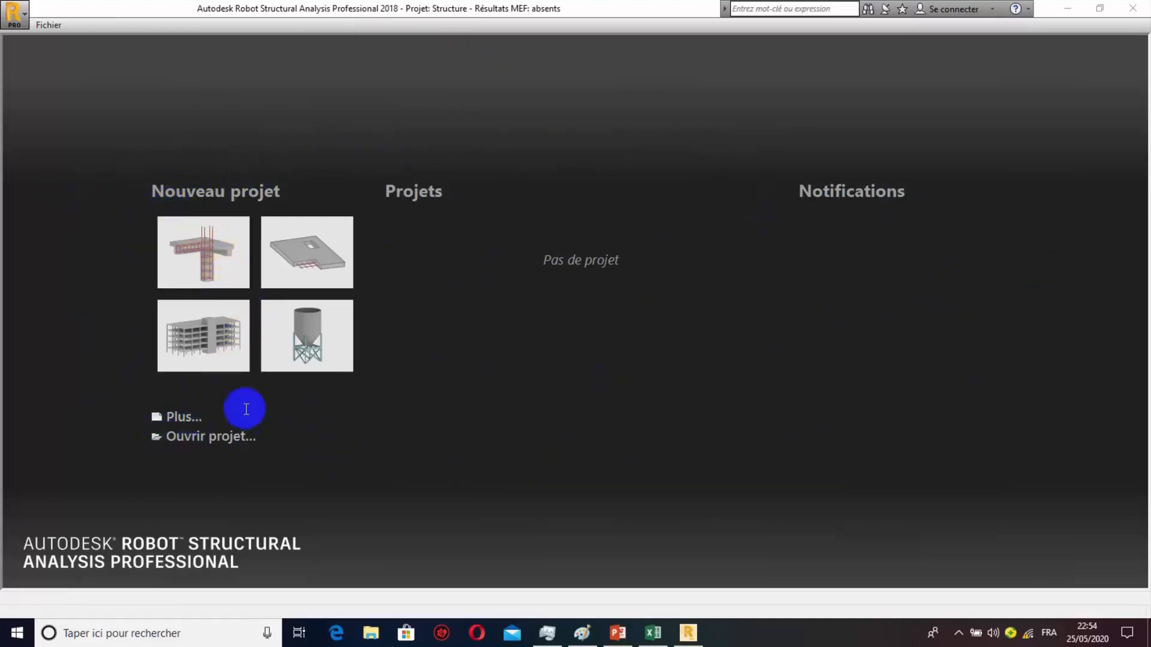
left_click(186, 419)
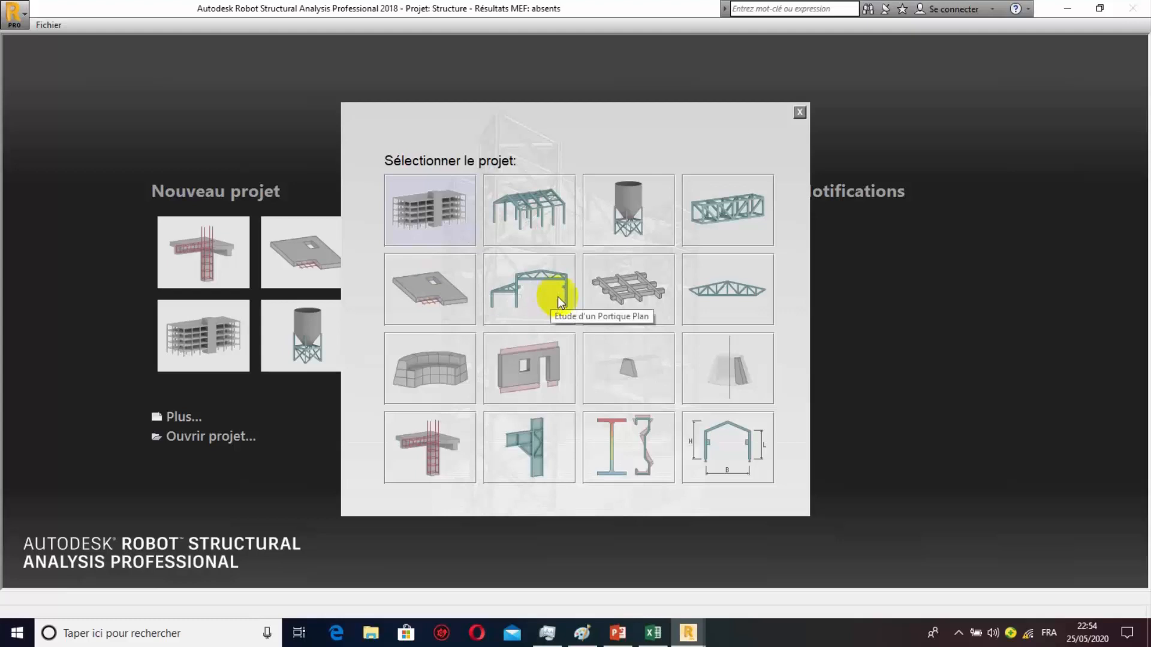
left_click(433, 446)
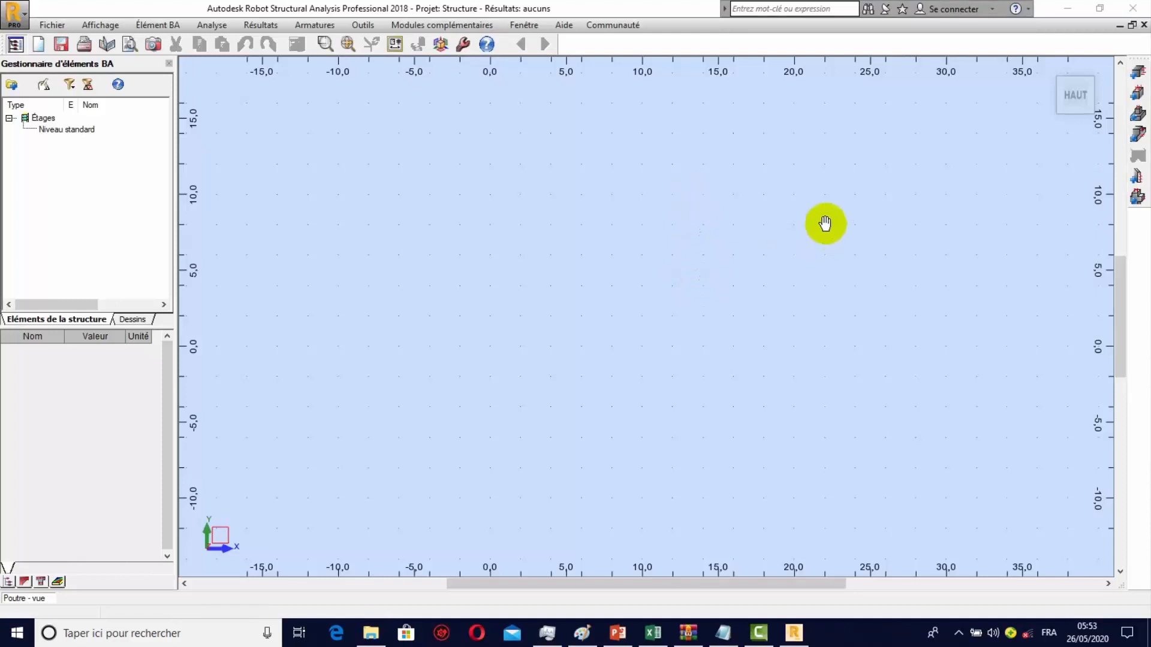
Step: Add a new beam to Niveau standard and dock its span definition dialog beside the general parameters
left_click(1137, 72)
left_click(158, 152)
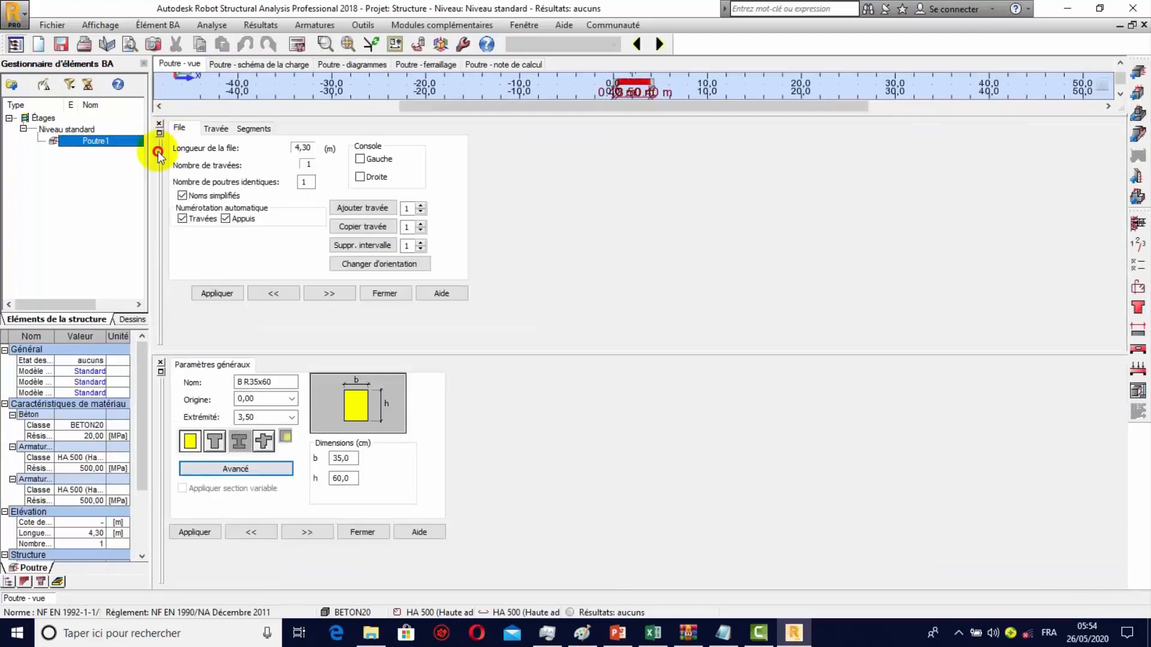
left_click_drag(158, 152, 454, 414)
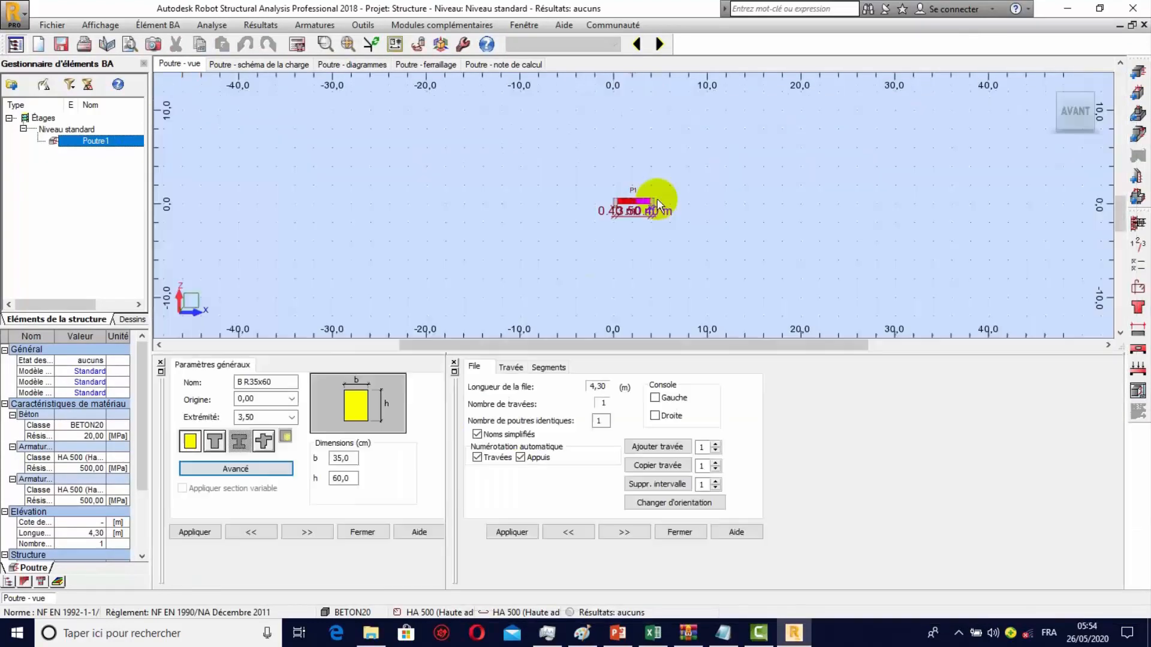
scroll(664, 176, "up", 2)
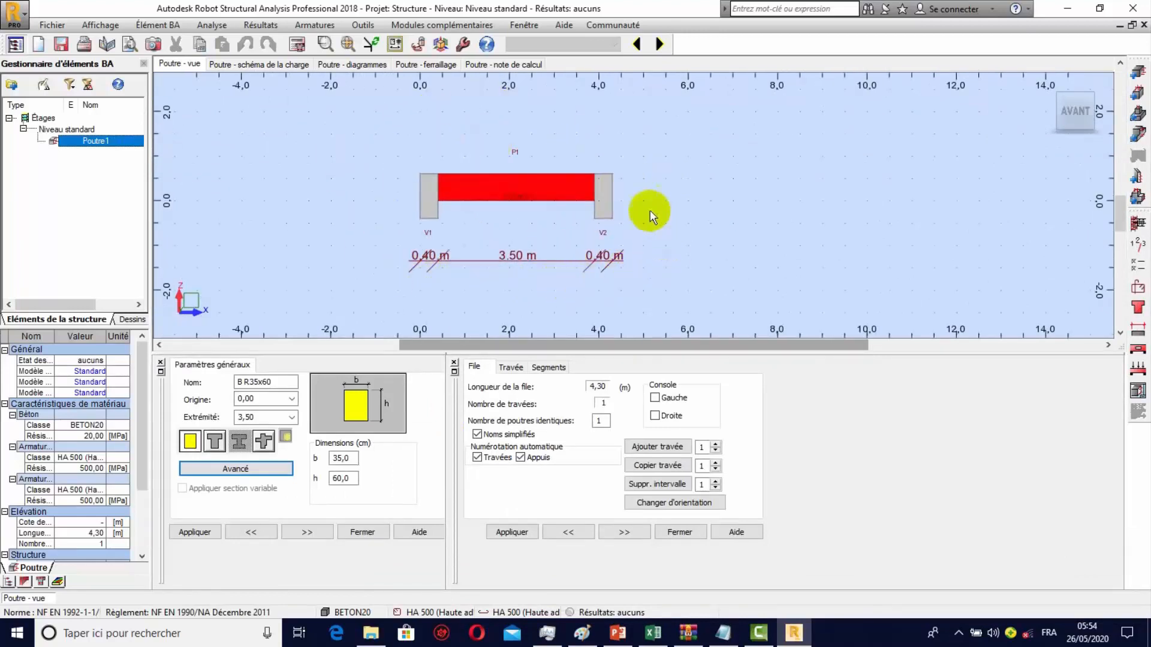
Step: Consult the continuous beam sketch in Paint for its section and span dimensions, and return to Robot
left_click(570, 177)
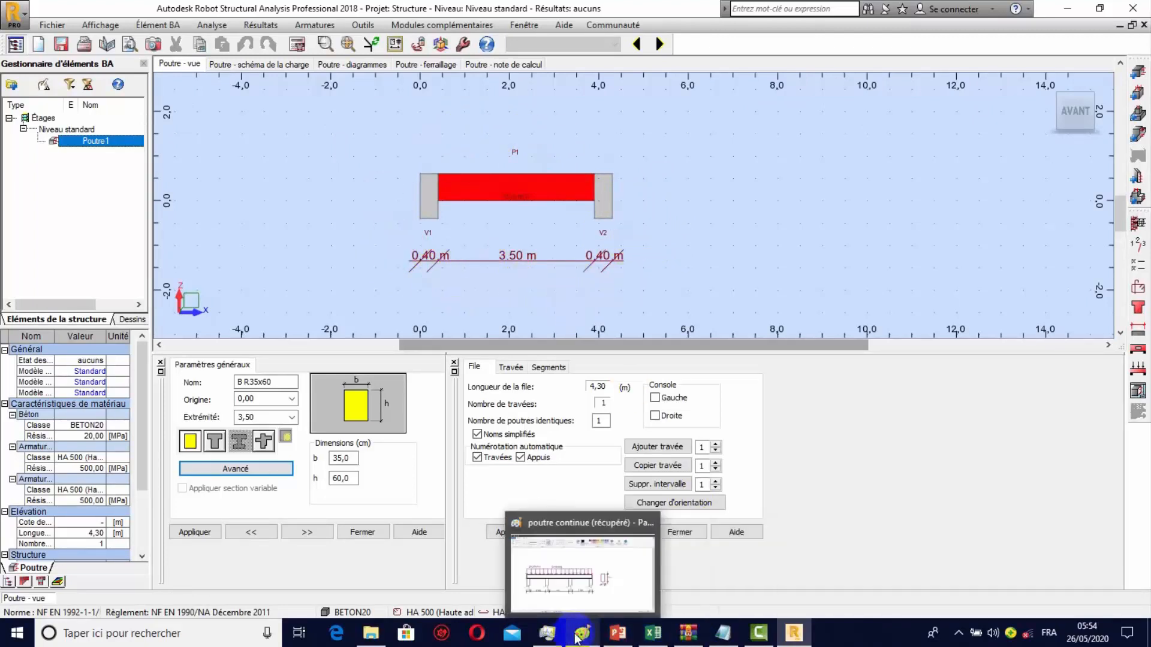
left_click(576, 636)
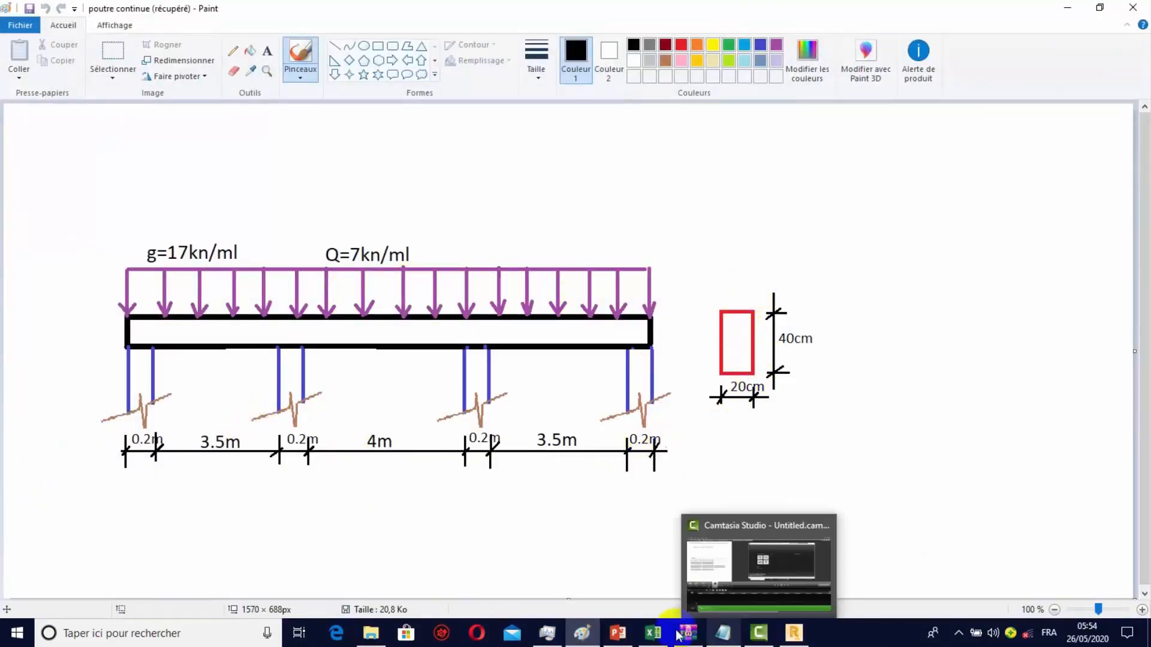
left_click(800, 634)
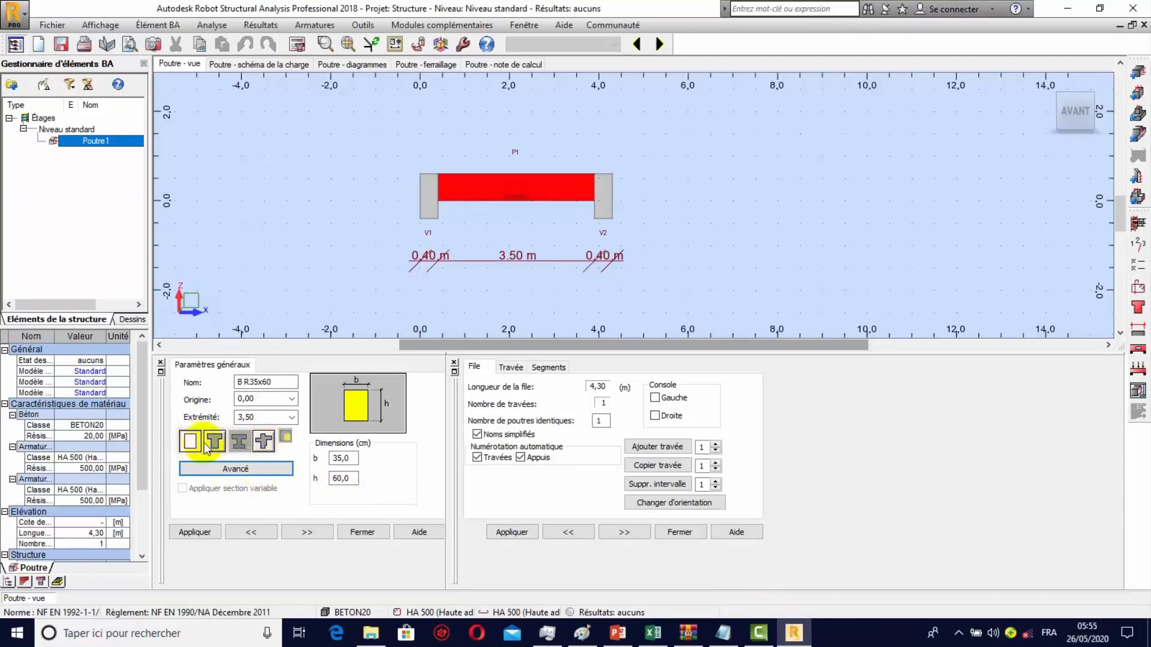
left_click(214, 442)
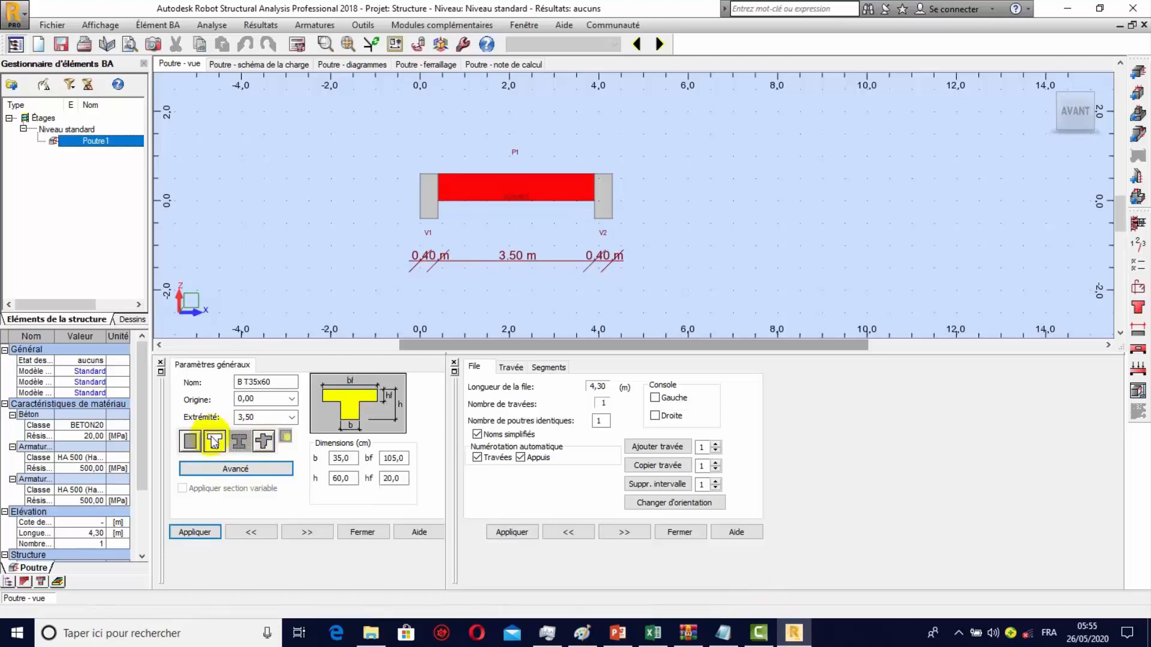
left_click(263, 444)
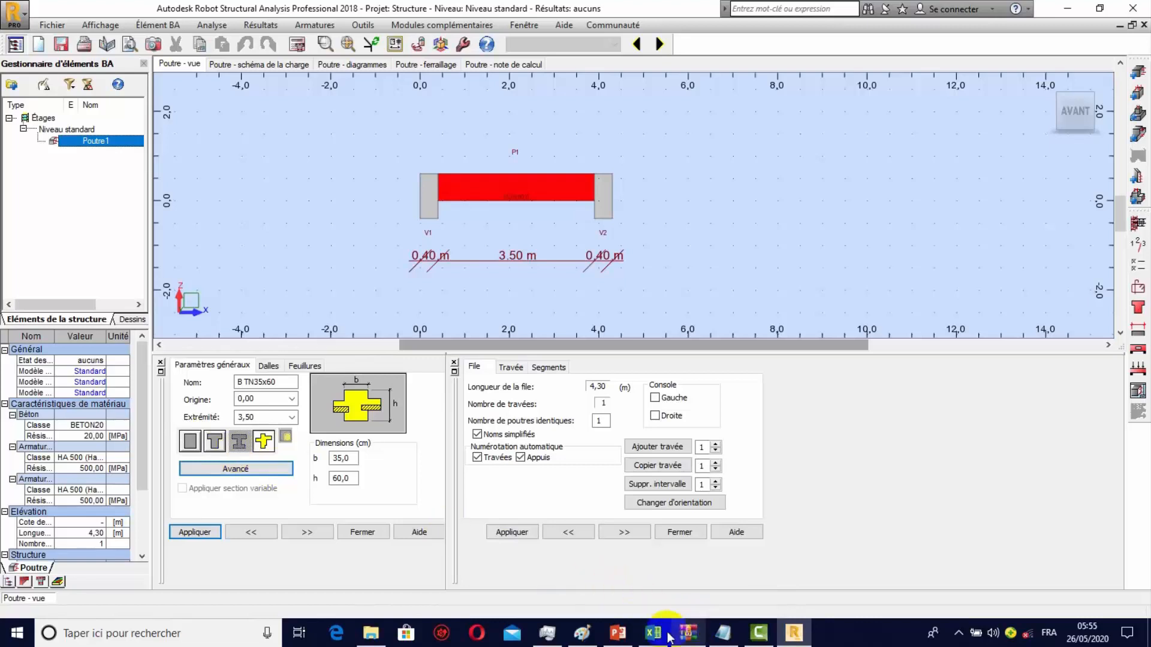
left_click(189, 441)
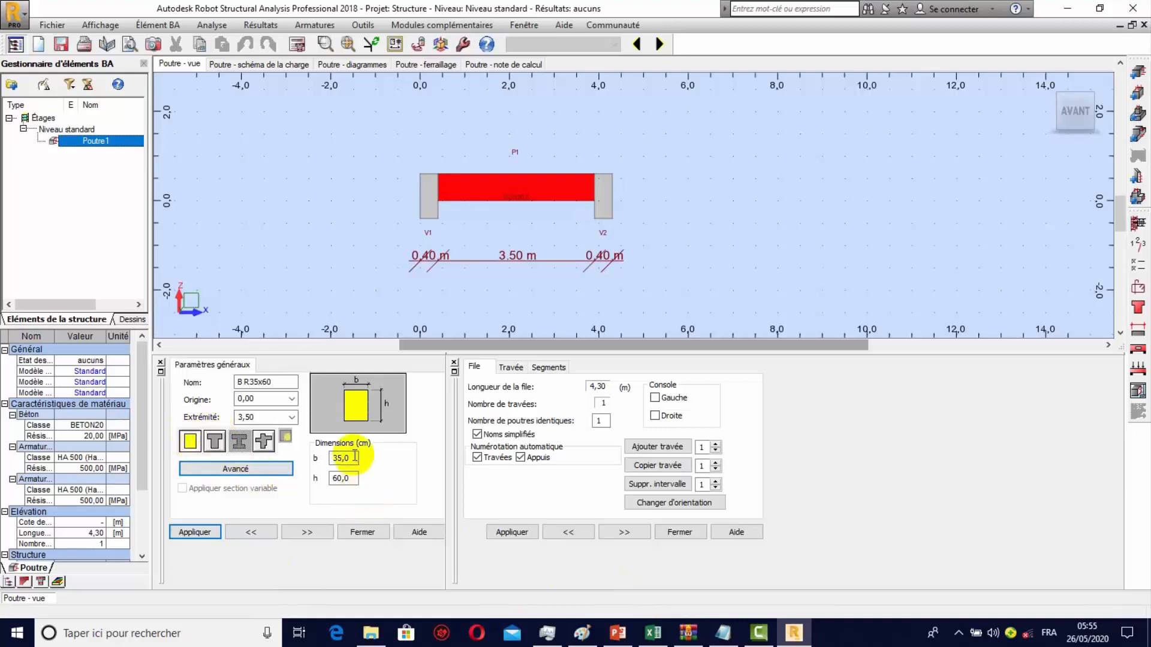
Step: Set the span's rectangular section to b = 20 cm and h = 40 cm, and apply it
double_click(324, 459)
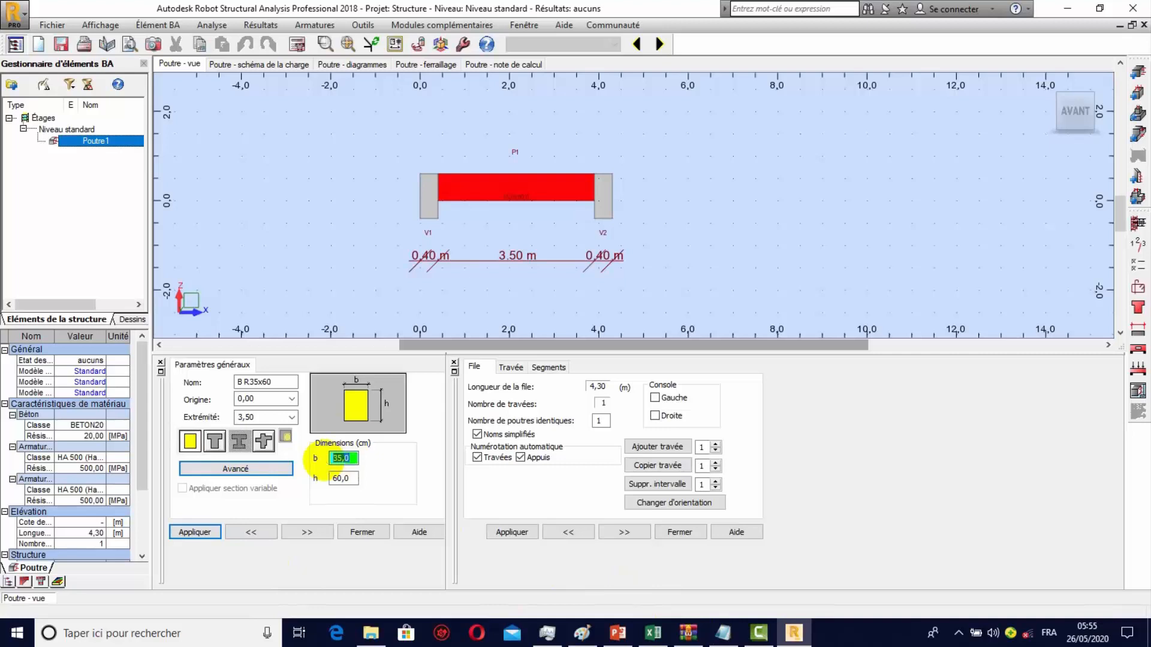
type("20")
double_click(339, 478)
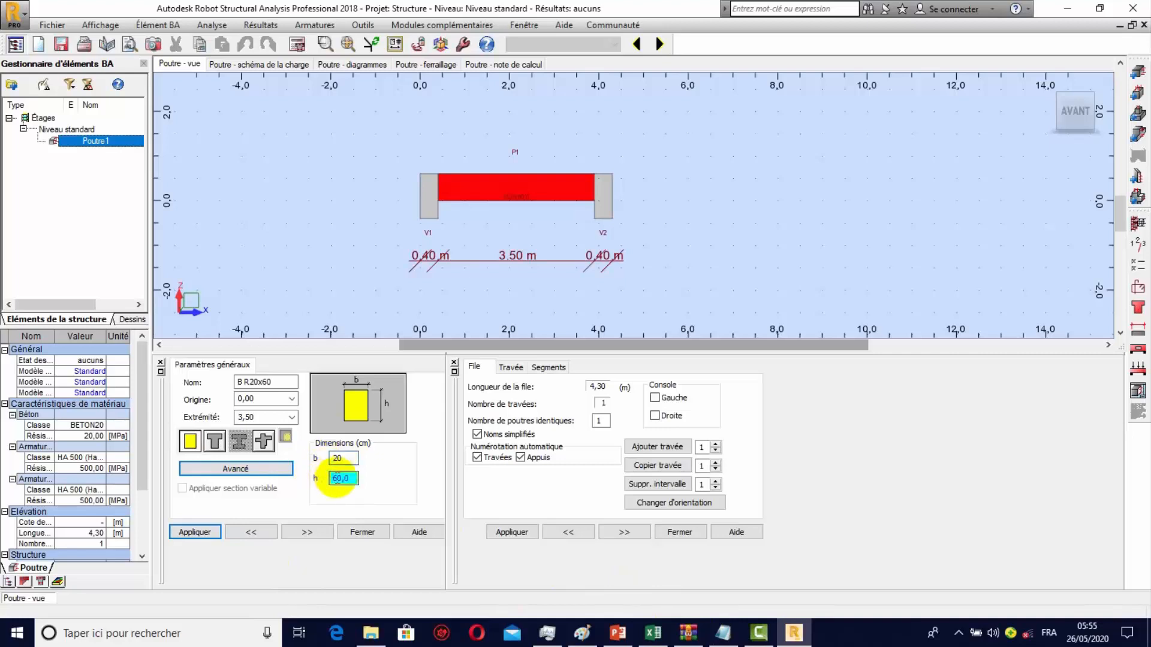
type("4")
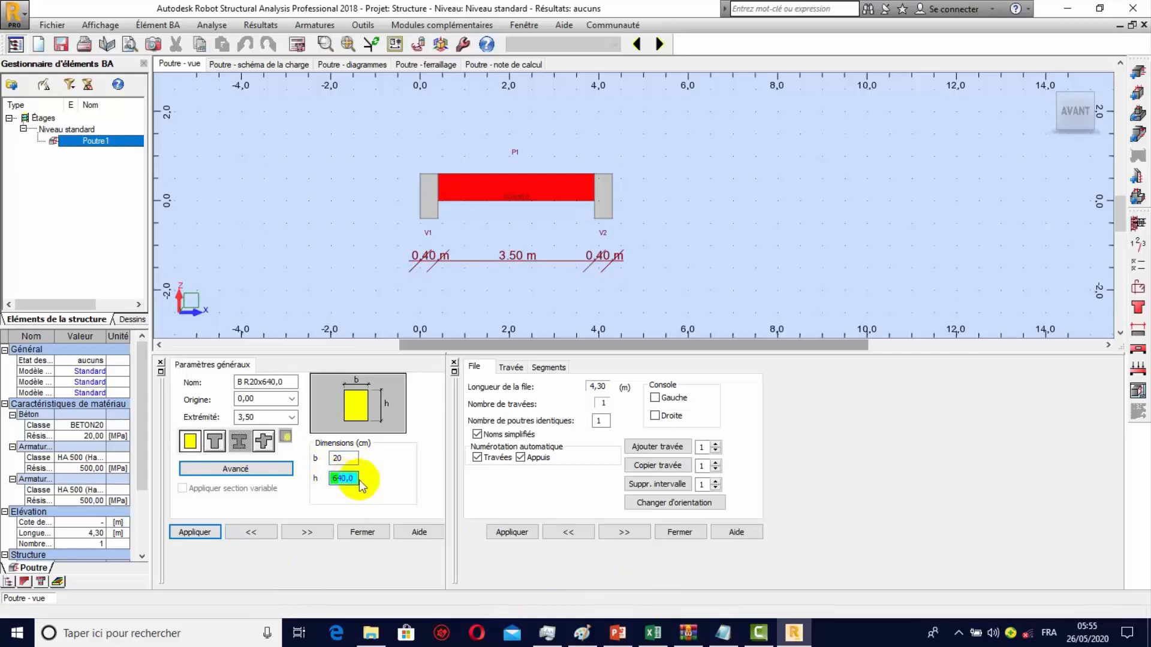
type("40")
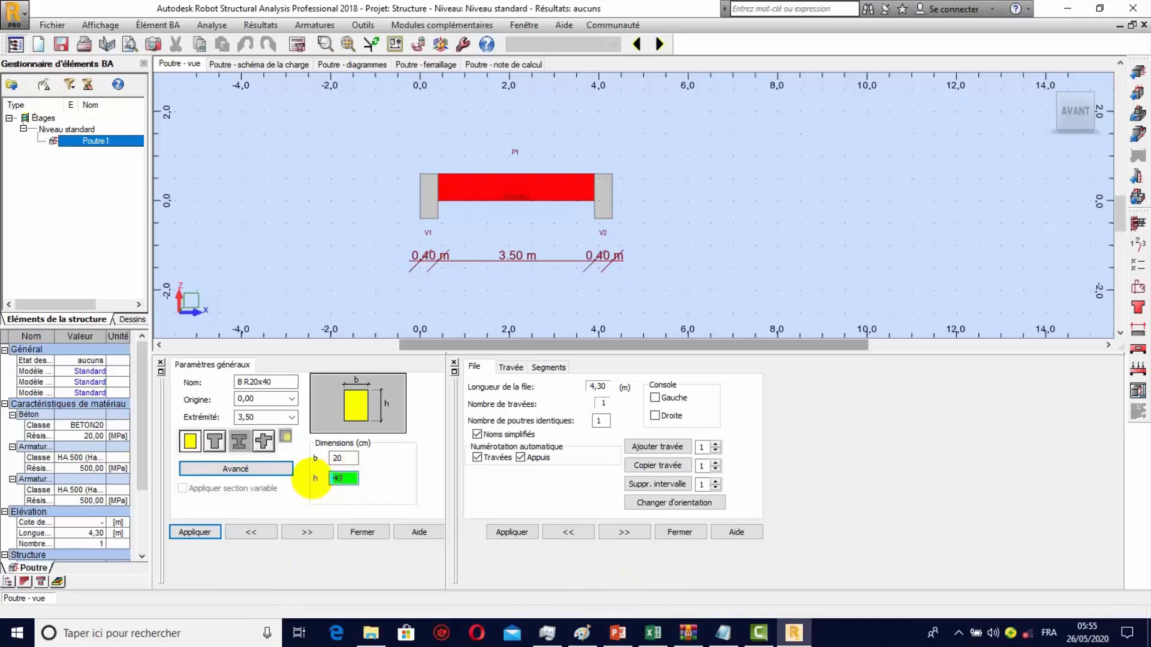
left_click(213, 532)
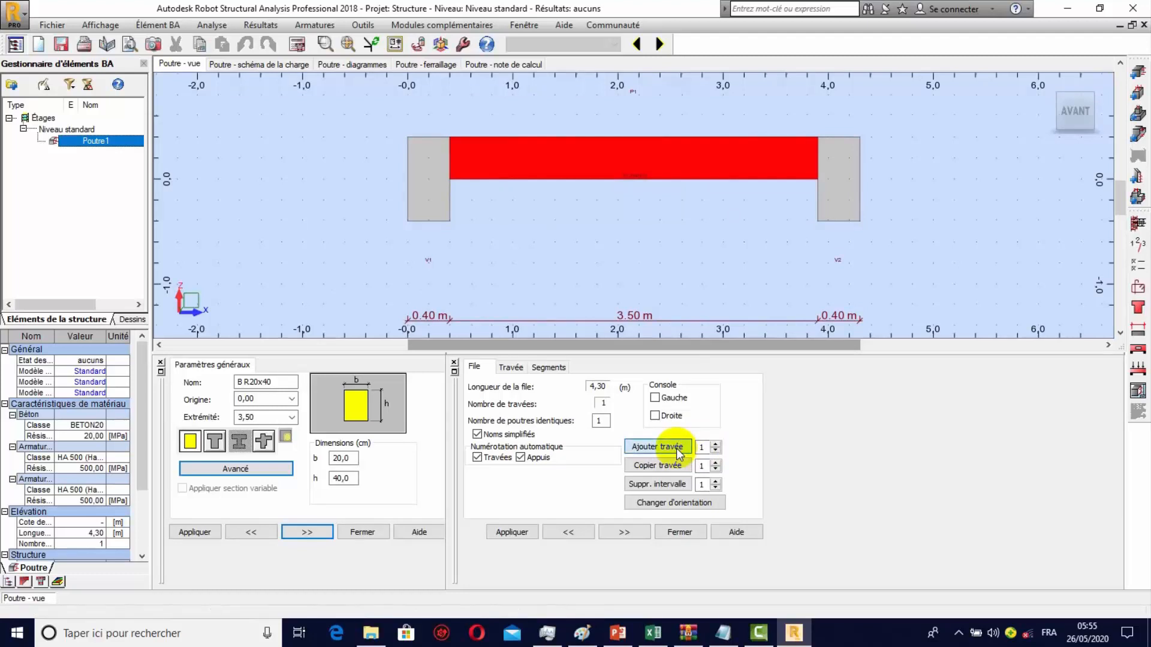
left_click(678, 451)
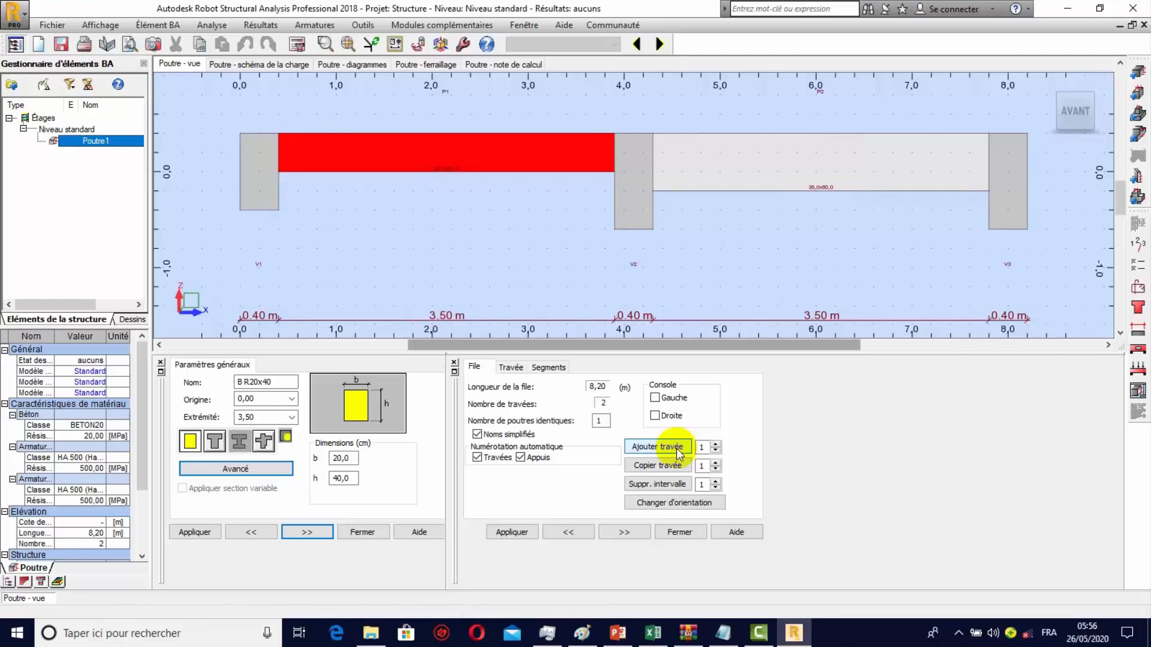
mouse_move(582, 633)
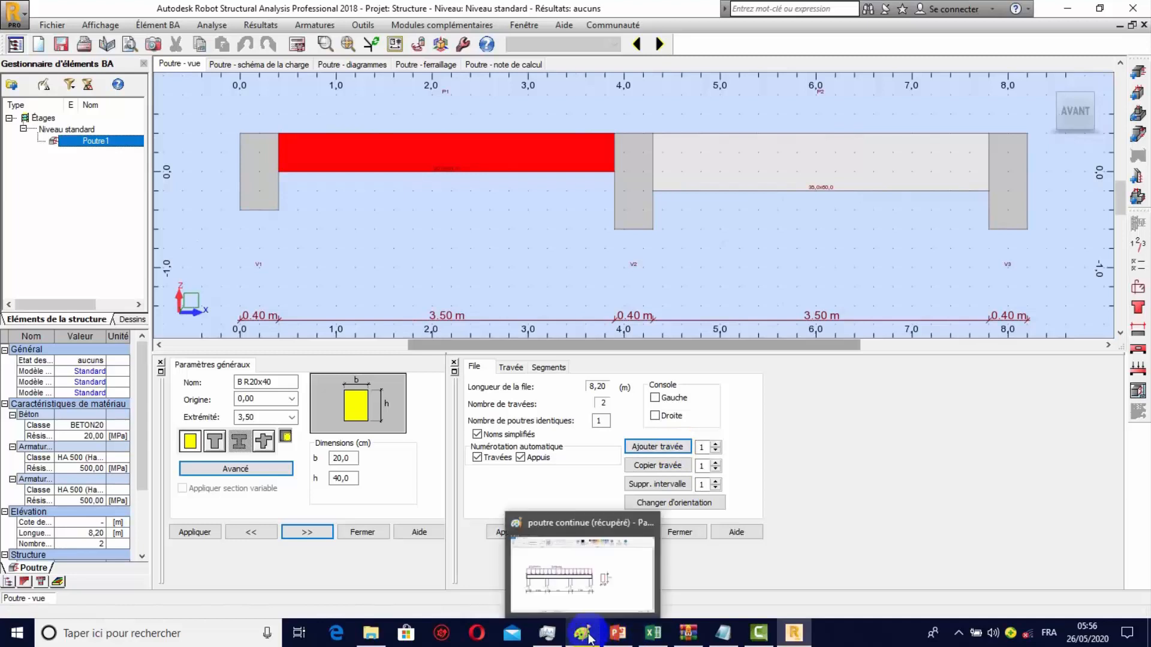
left_click(592, 595)
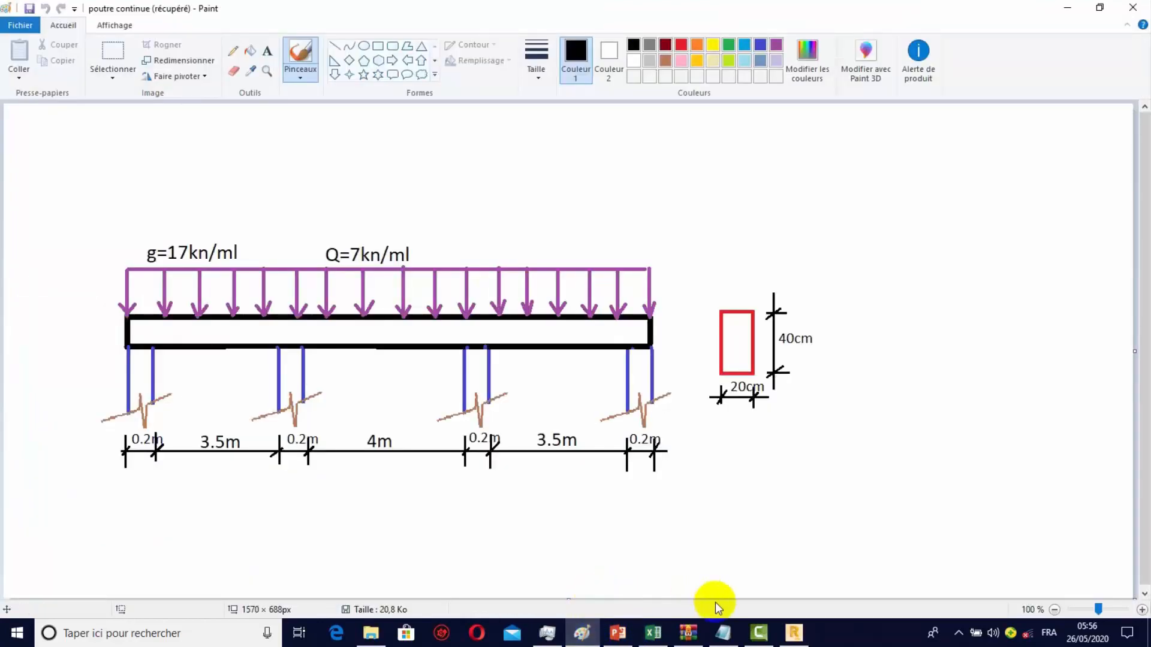
left_click(791, 632)
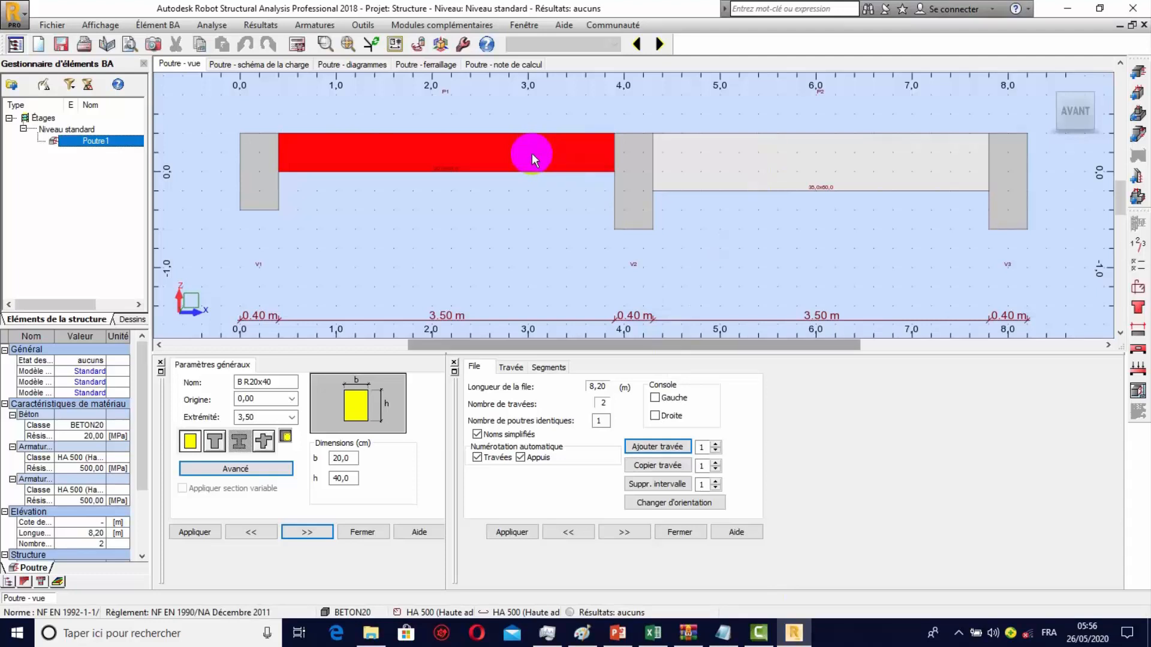
left_click(772, 161)
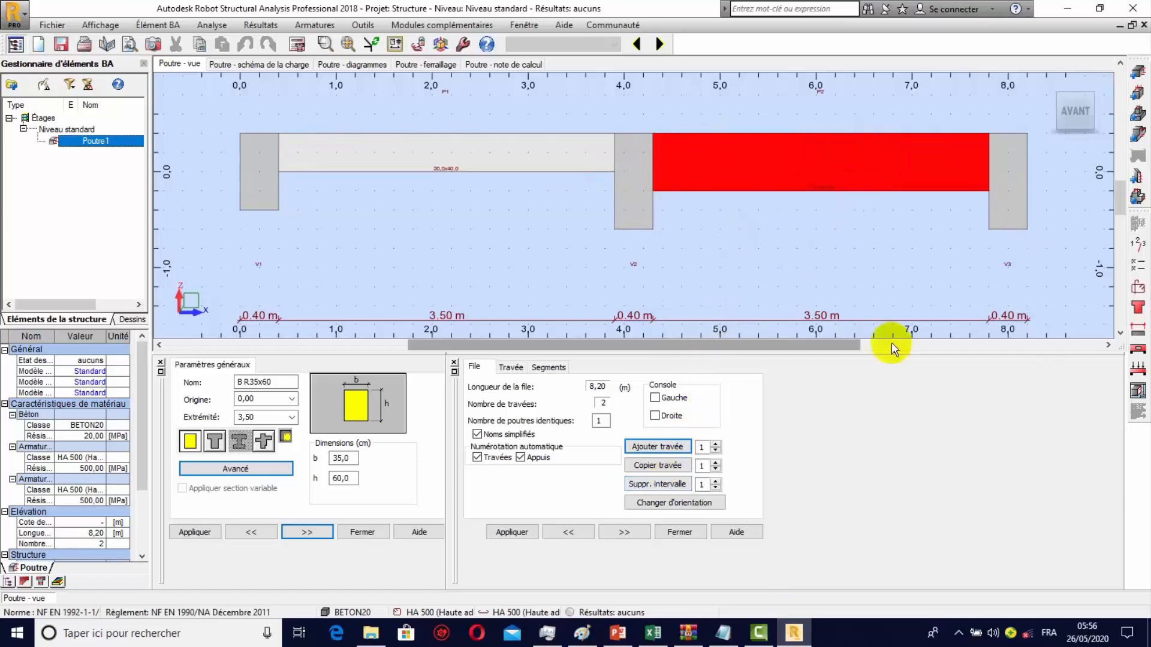
left_click(659, 484)
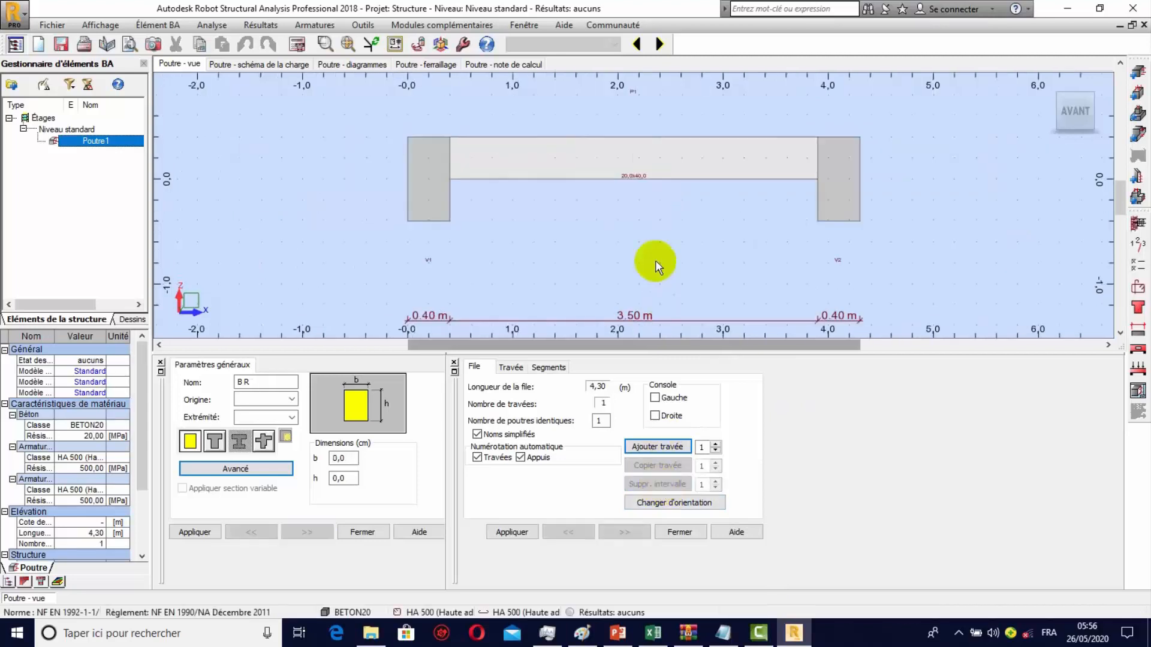
Step: Copy the 20x40 span twice to form the three-span beam shown in the Paint sketch
left_click(648, 155)
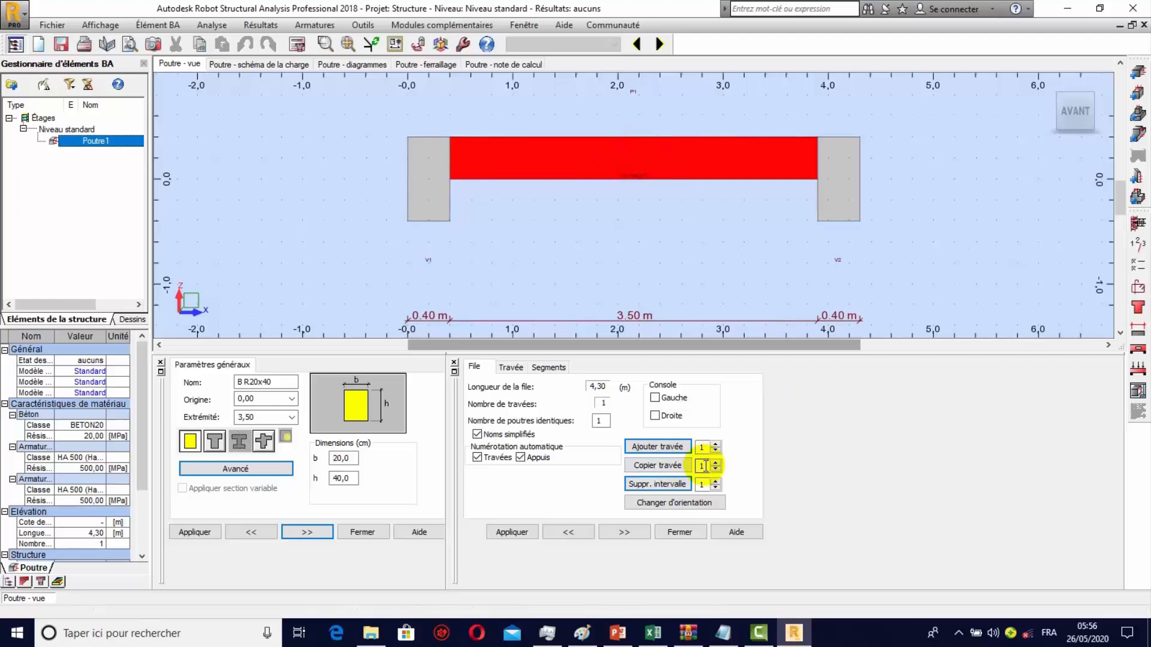
mouse_move(725, 635)
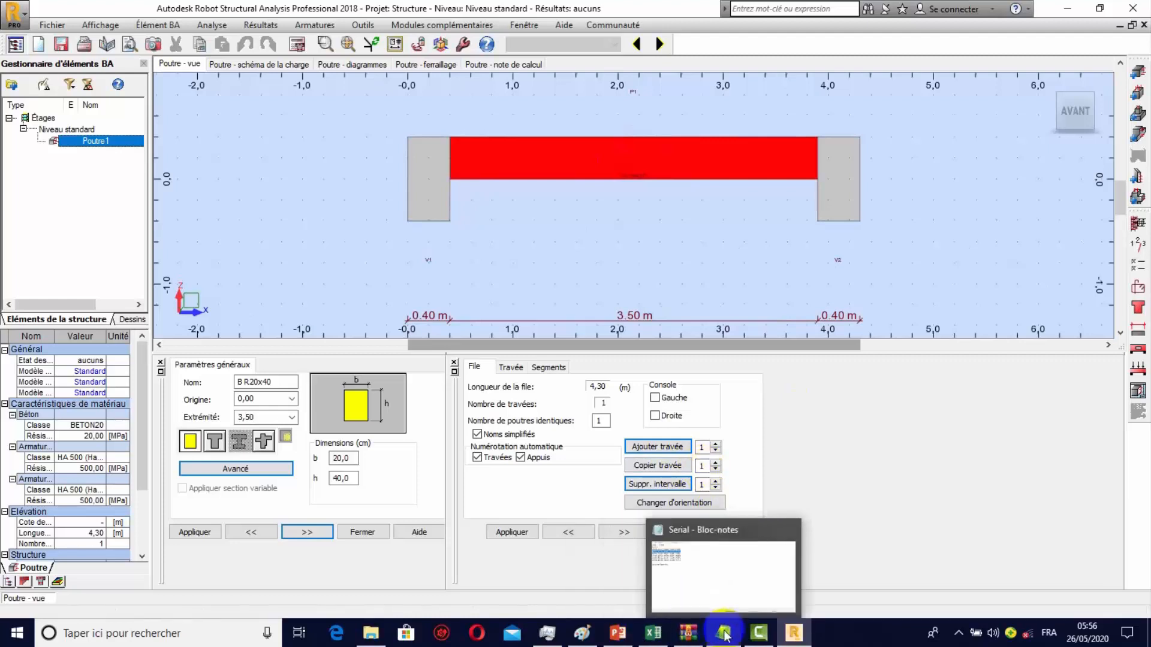
mouse_move(582, 633)
left_click(621, 538)
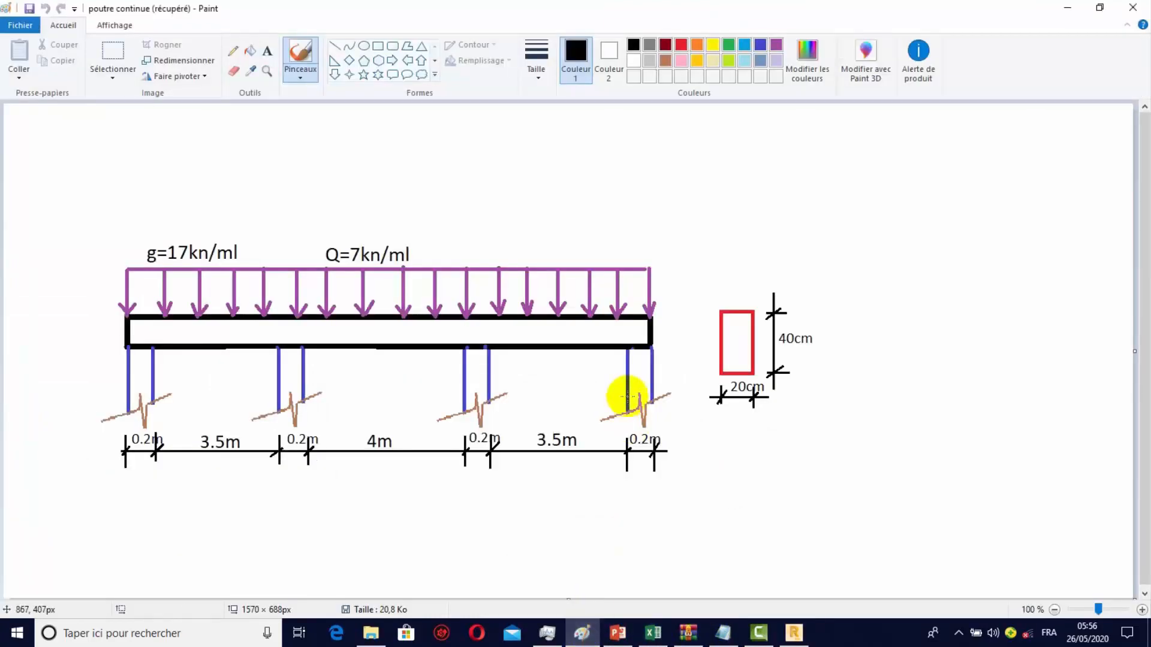
left_click(797, 632)
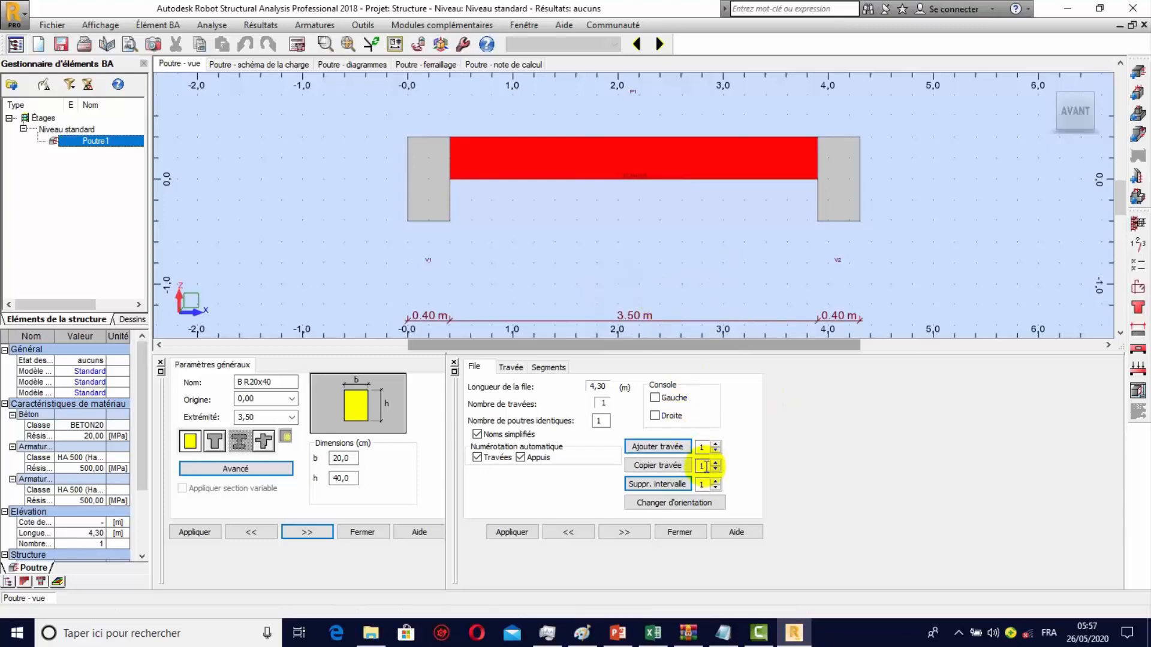
left_click(703, 466)
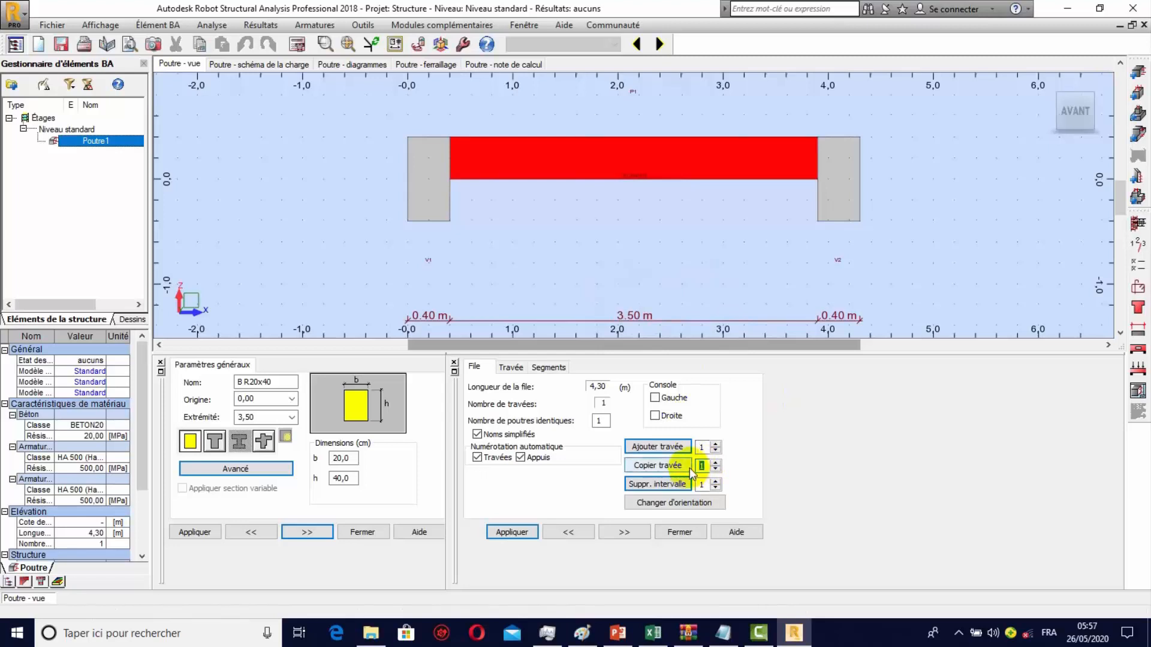
type("2")
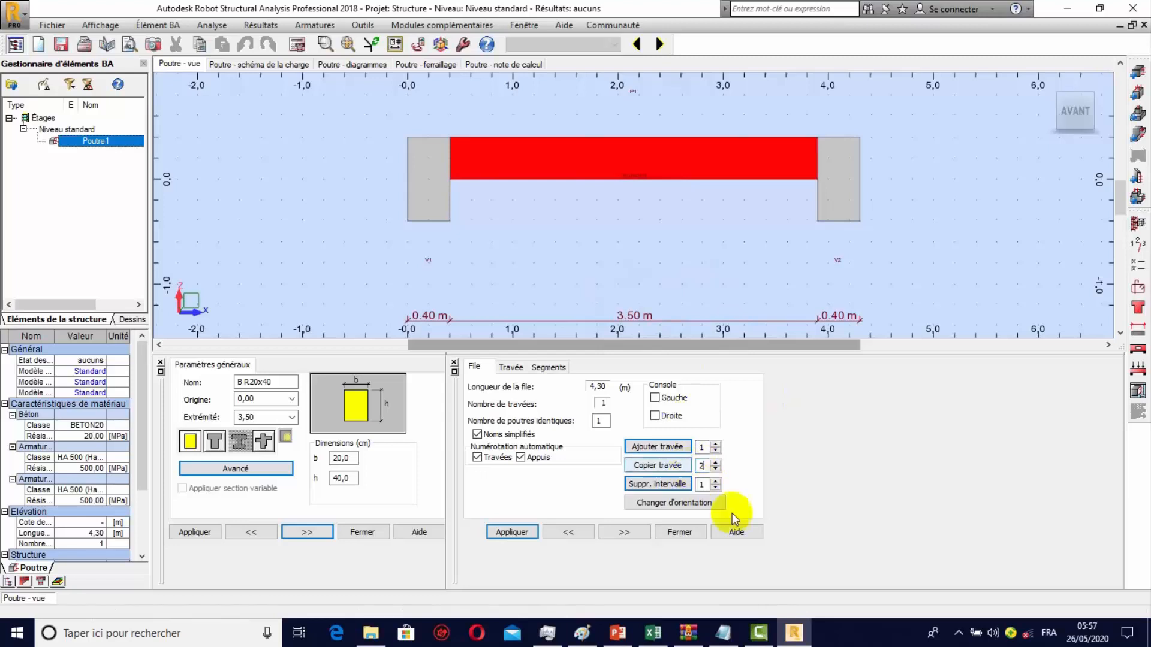
left_click(651, 467)
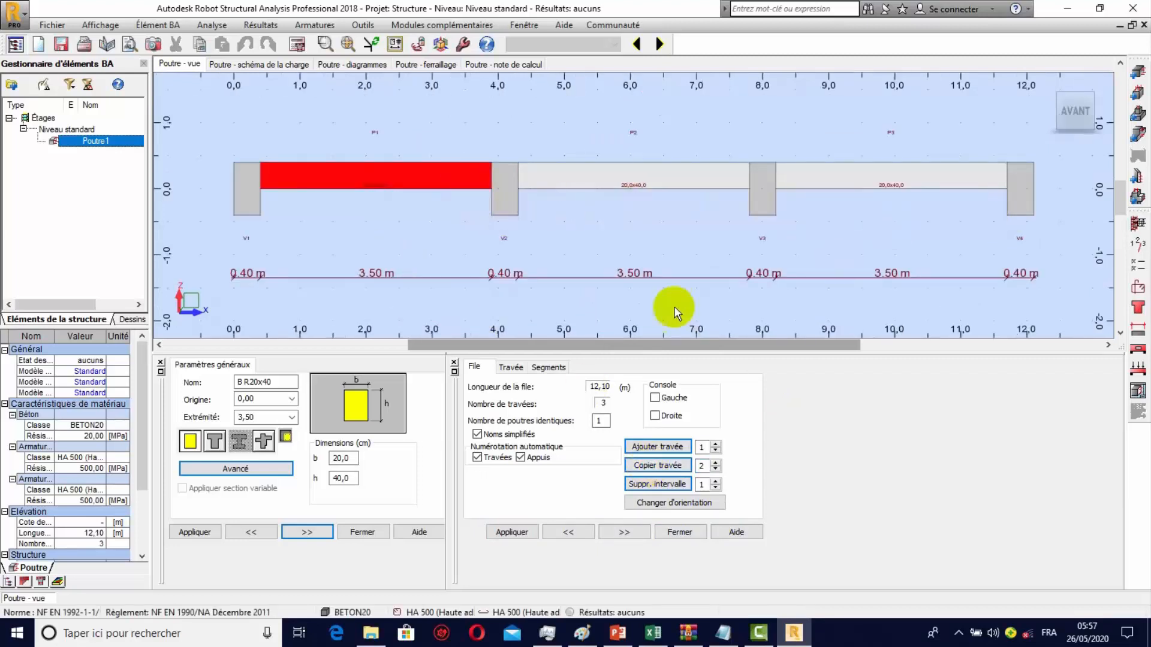
Step: Set the length of the middle span P2 to 4 m and apply it
left_click(665, 179)
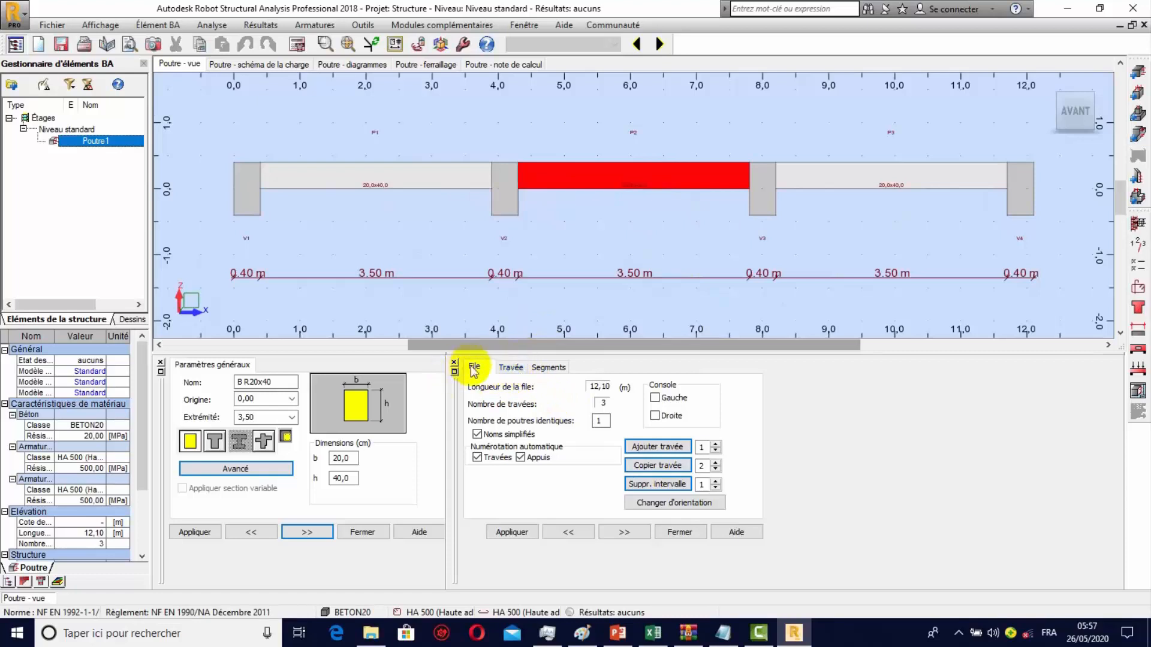
left_click(511, 368)
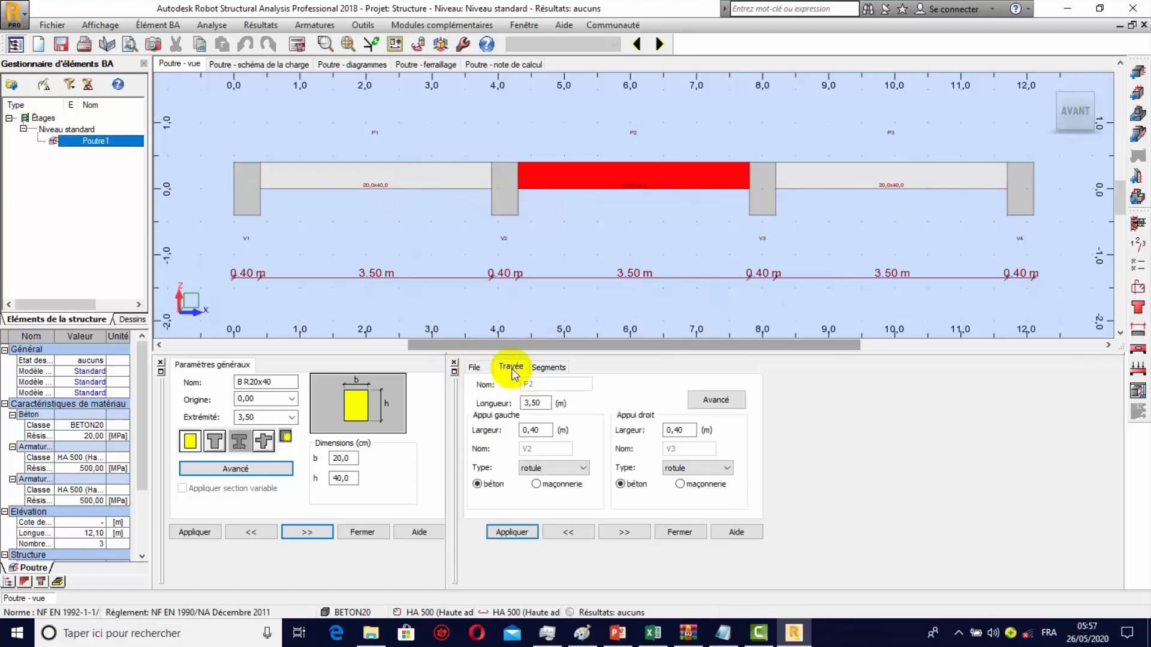
left_click_drag(536, 403, 498, 402)
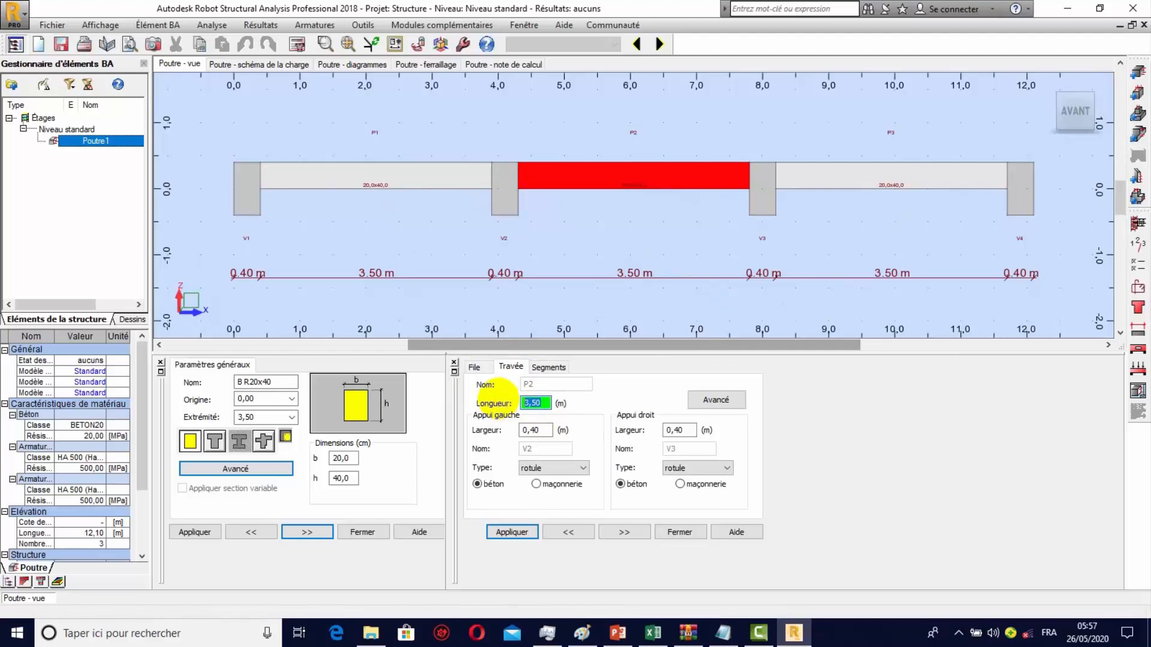
type("4")
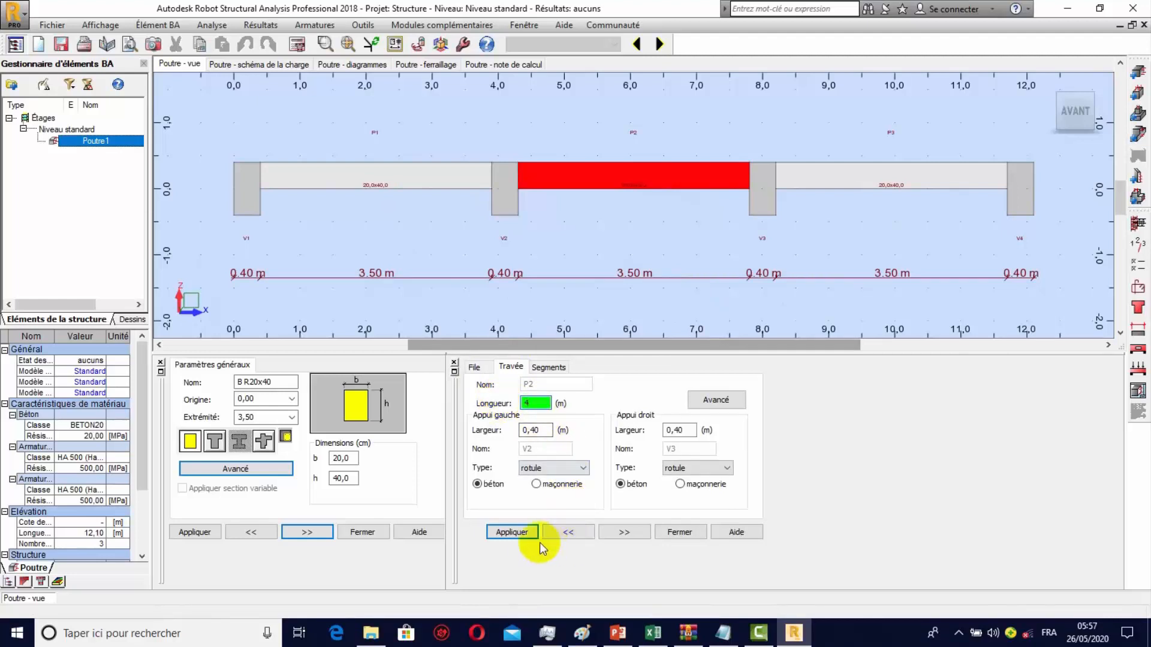
left_click(515, 533)
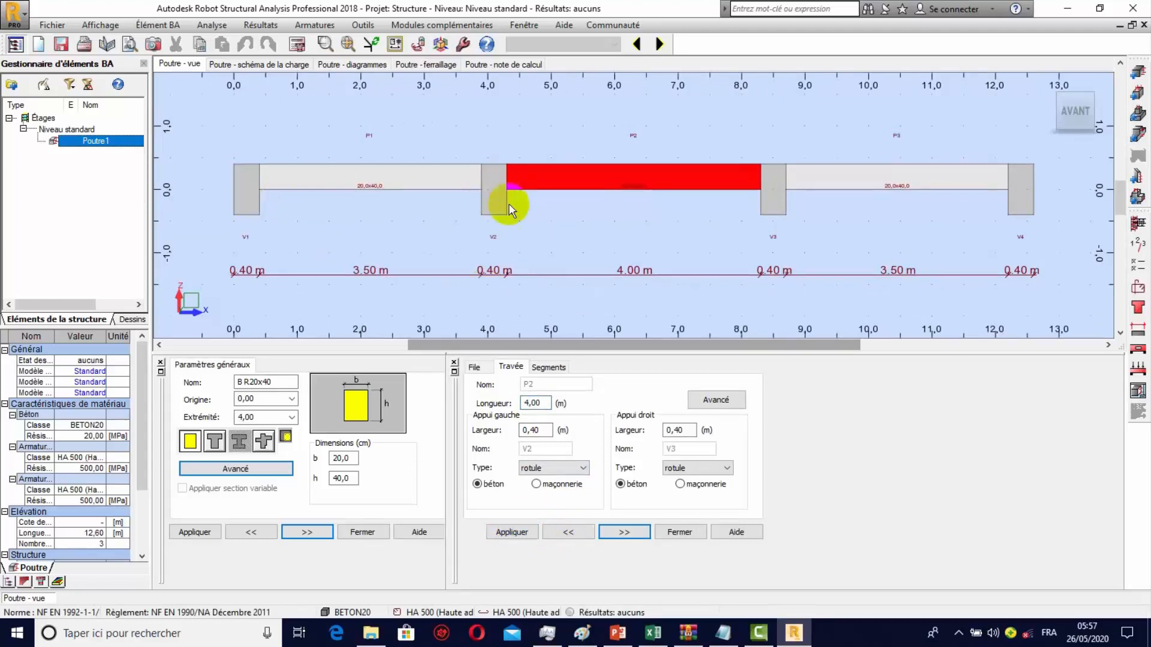
Step: Consult the Paint sketch for the support widths, and in Robot set both supports of the first span P1 to 0.2 m wide
left_click(325, 177)
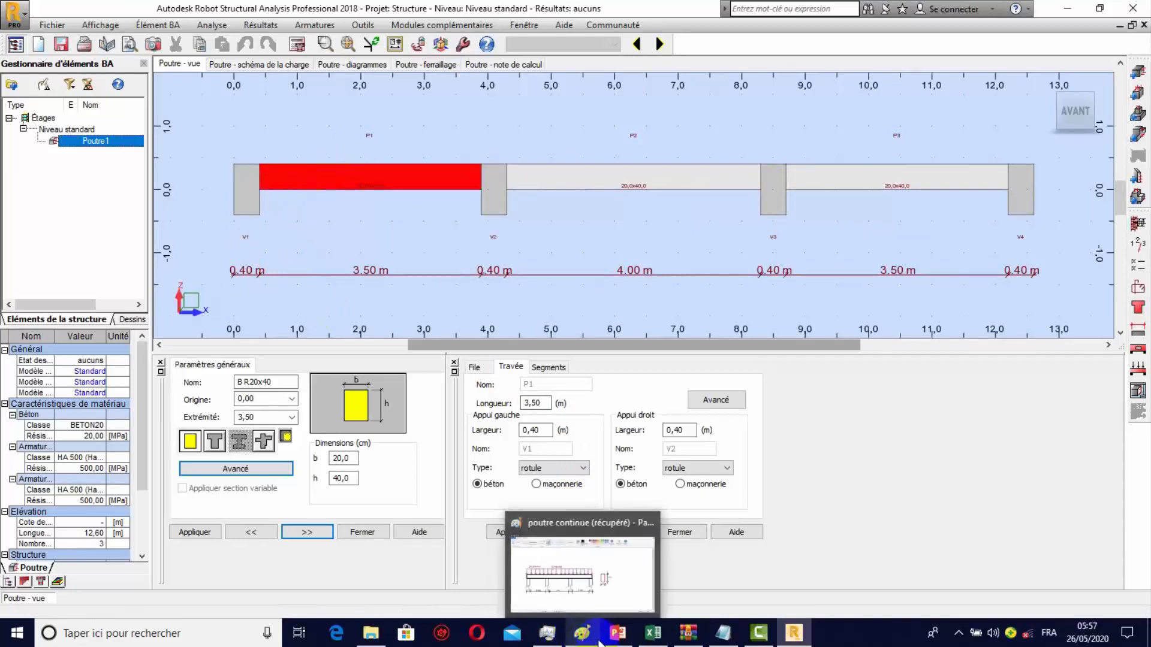
left_click(584, 603)
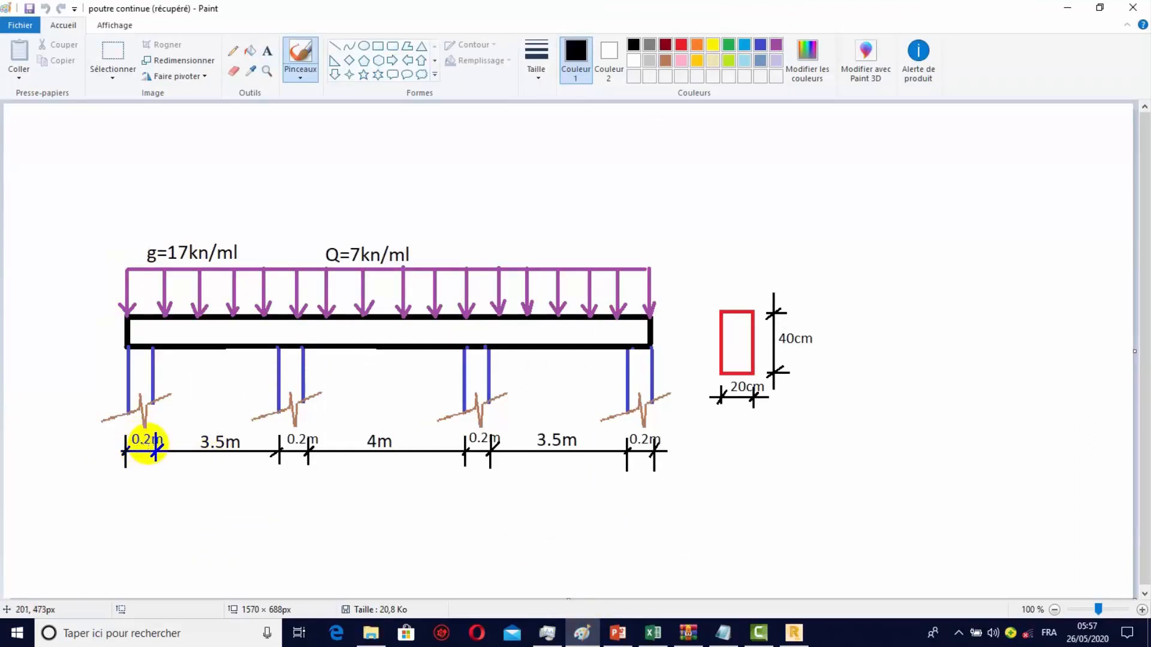
left_click(802, 637)
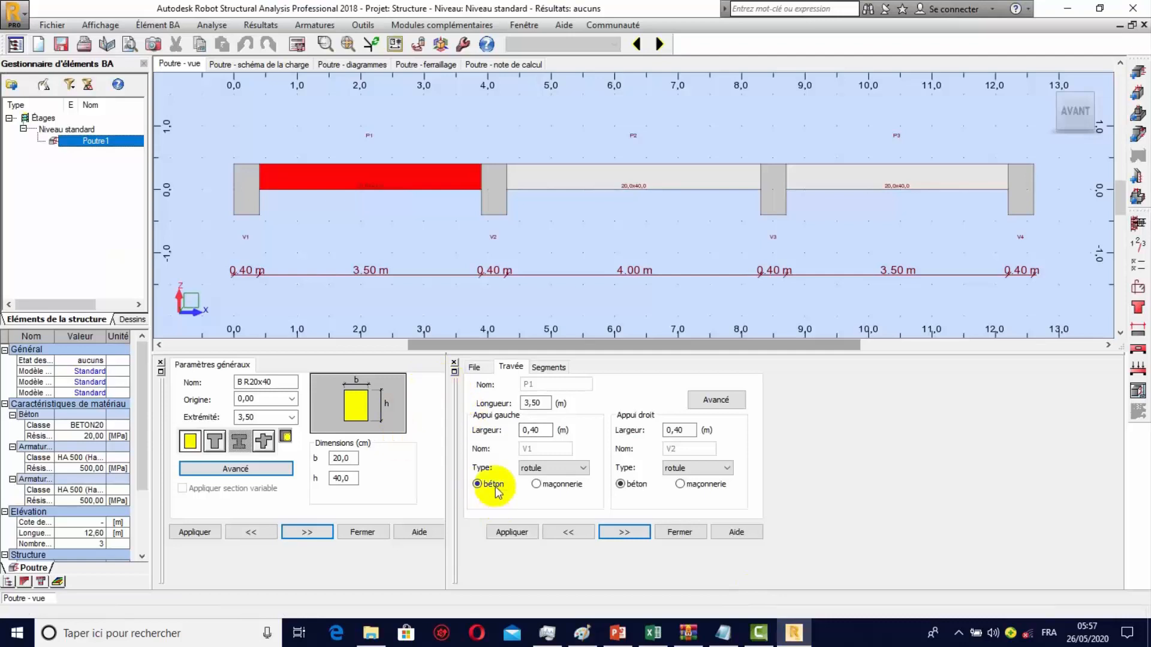
left_click_drag(546, 432, 482, 430)
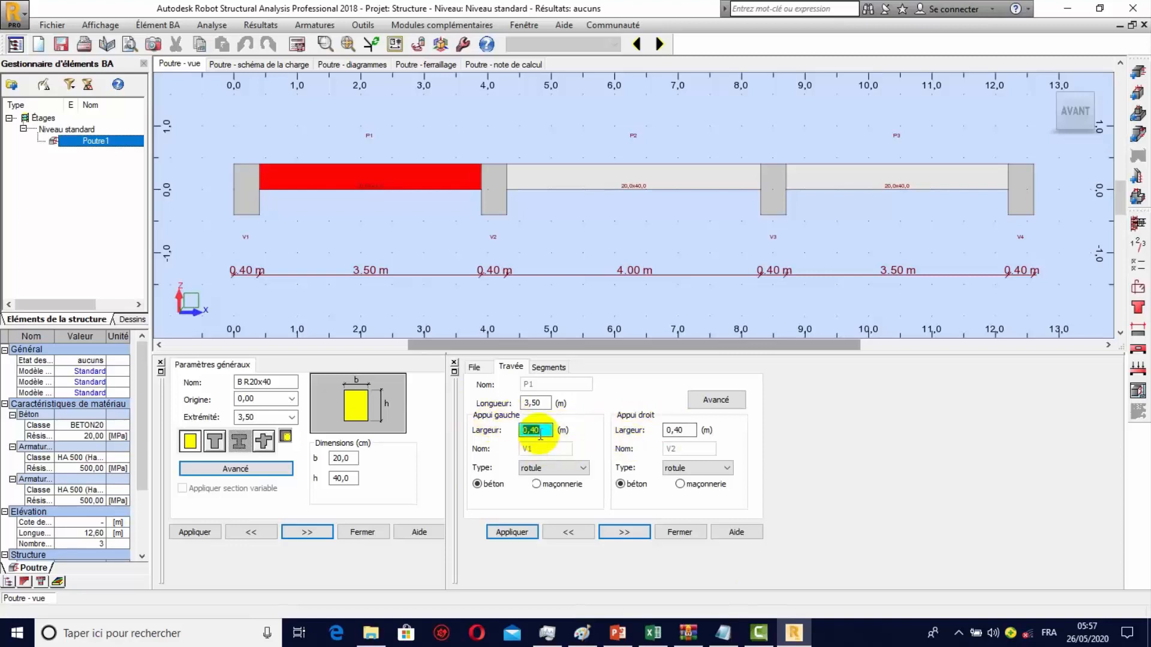
type("2")
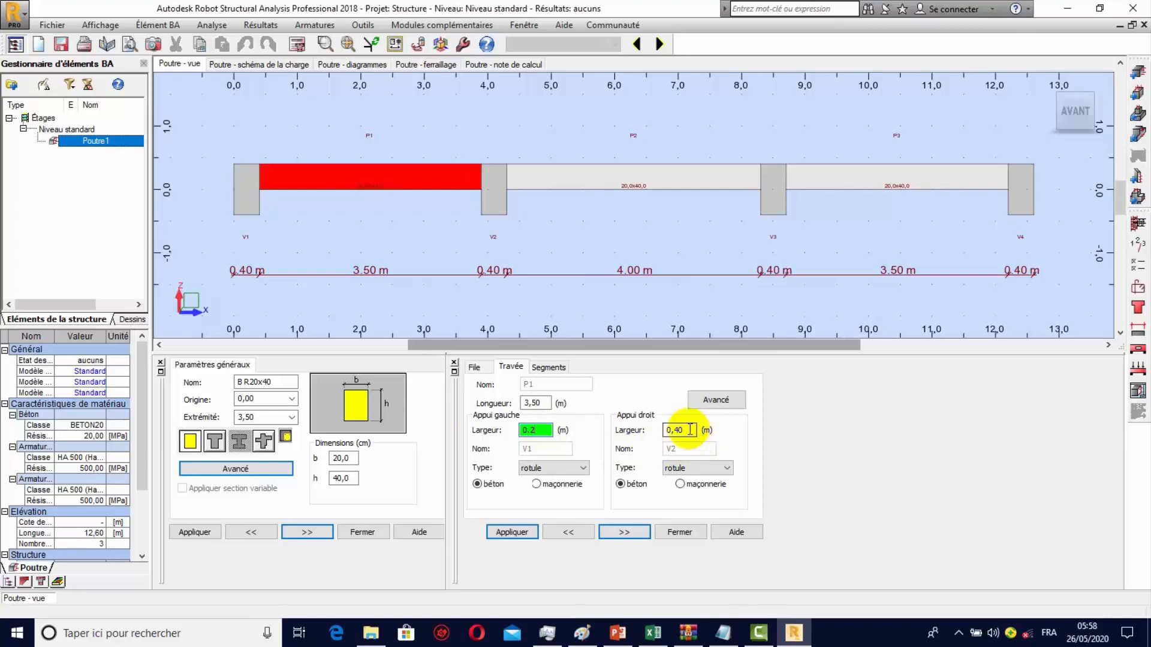
left_click(678, 429)
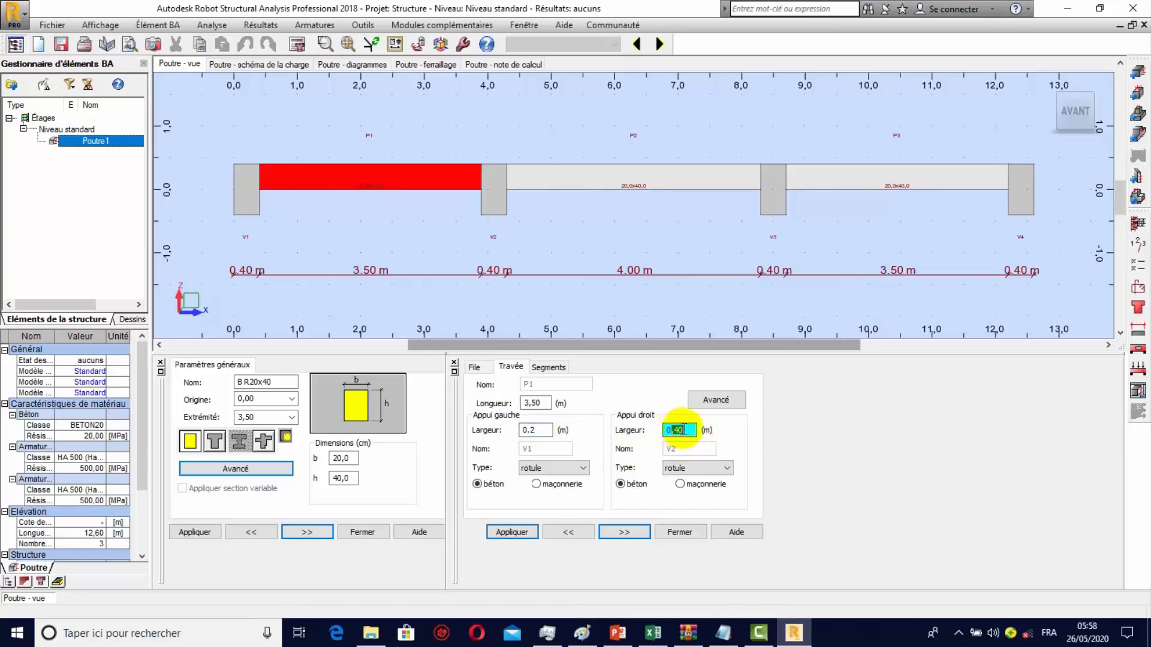
type("0.")
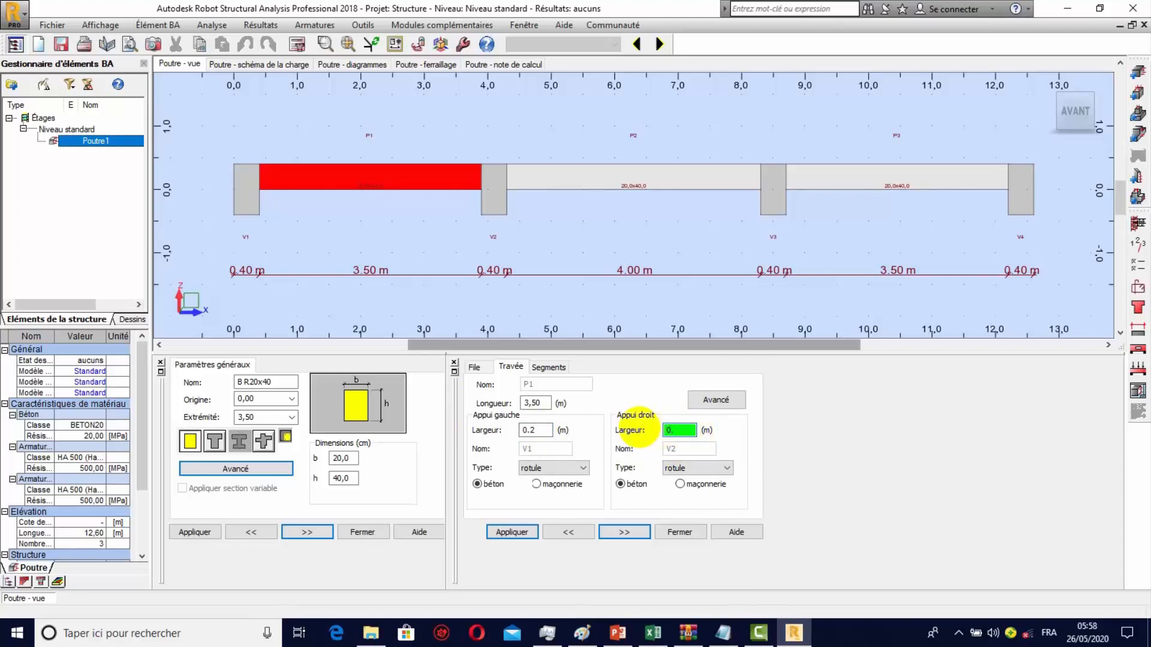
type("2")
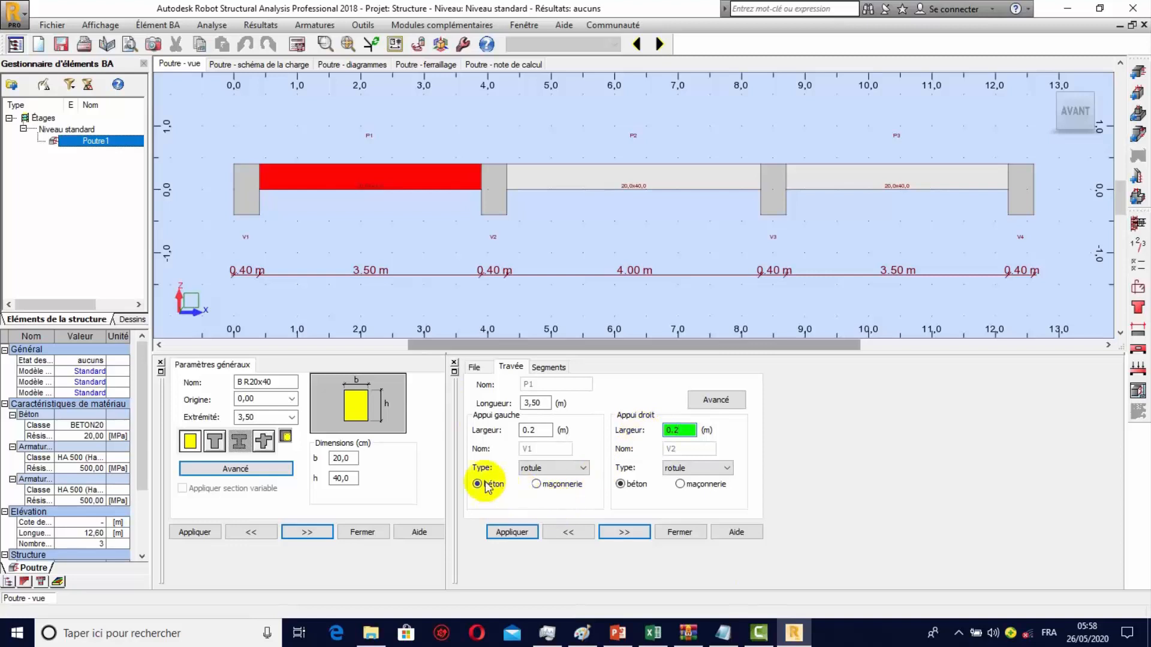
Step: Choose the rotule type in concrete for both supports of span P1 and apply the span definition
left_click(581, 468)
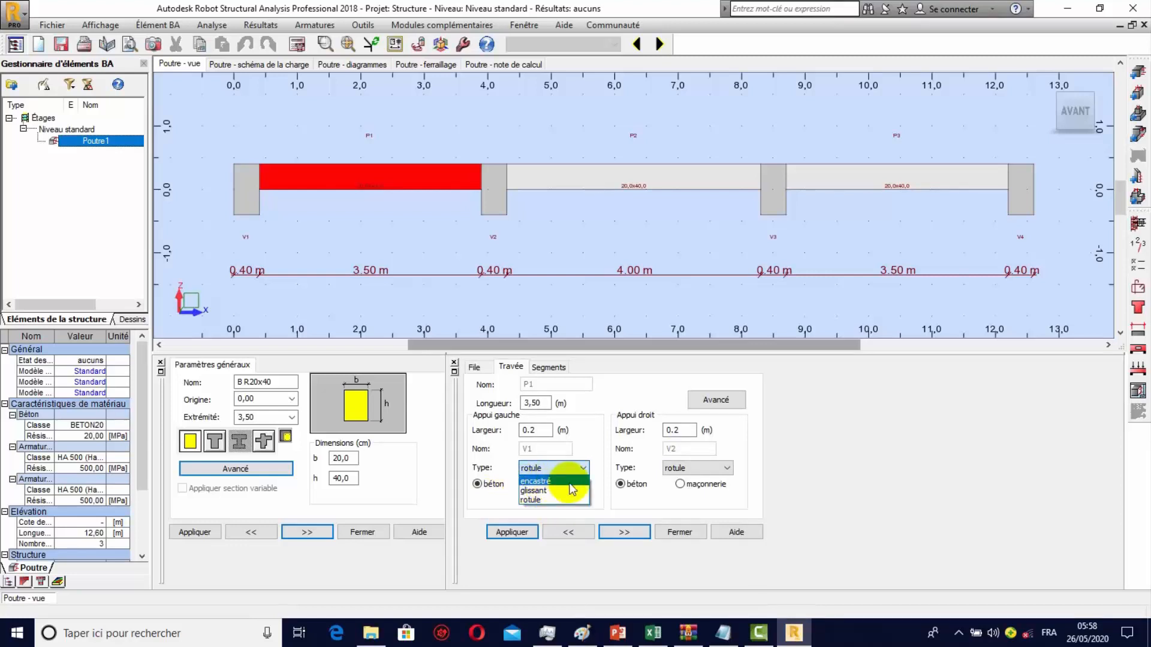
left_click(535, 499)
left_click(725, 468)
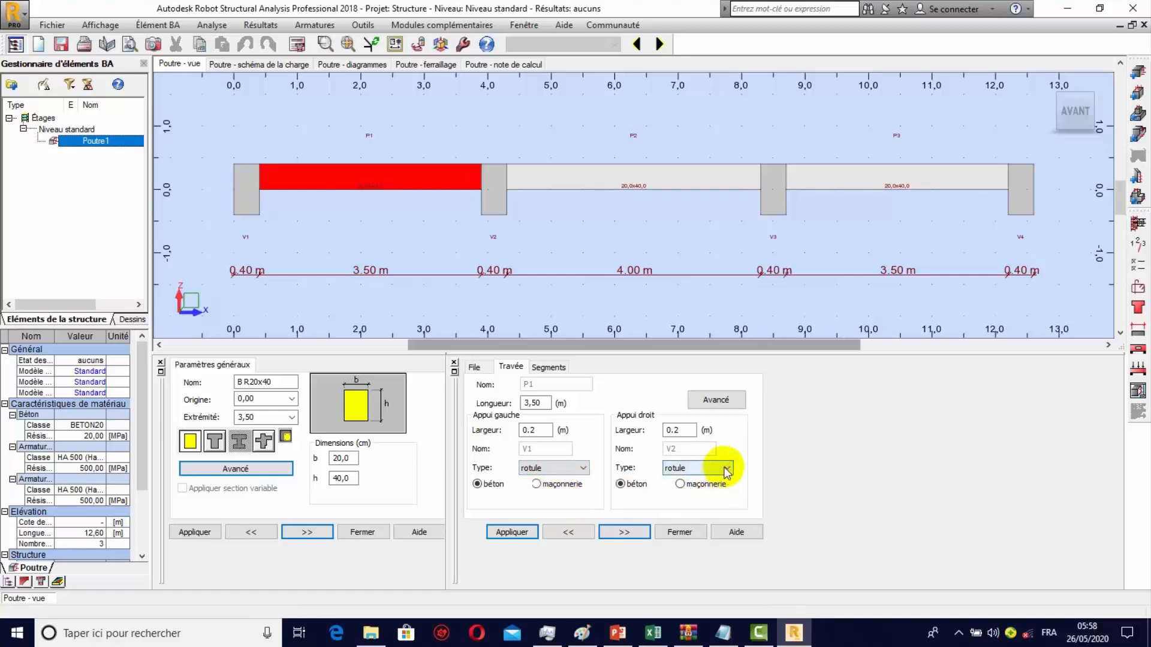
left_click(682, 491)
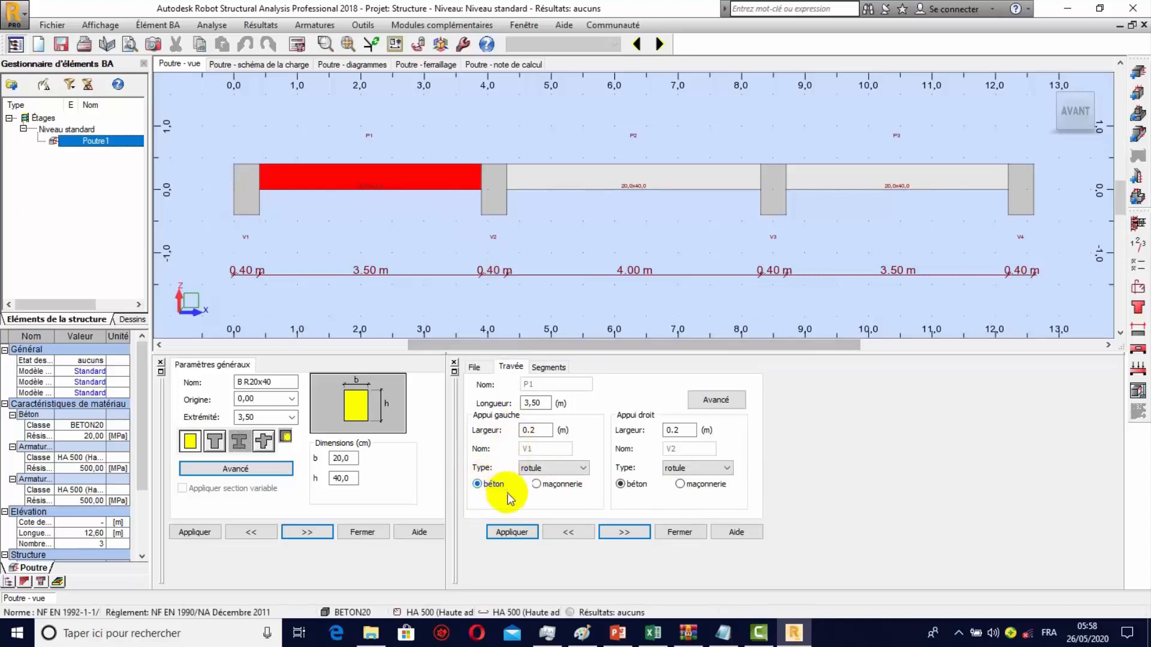
left_click(516, 533)
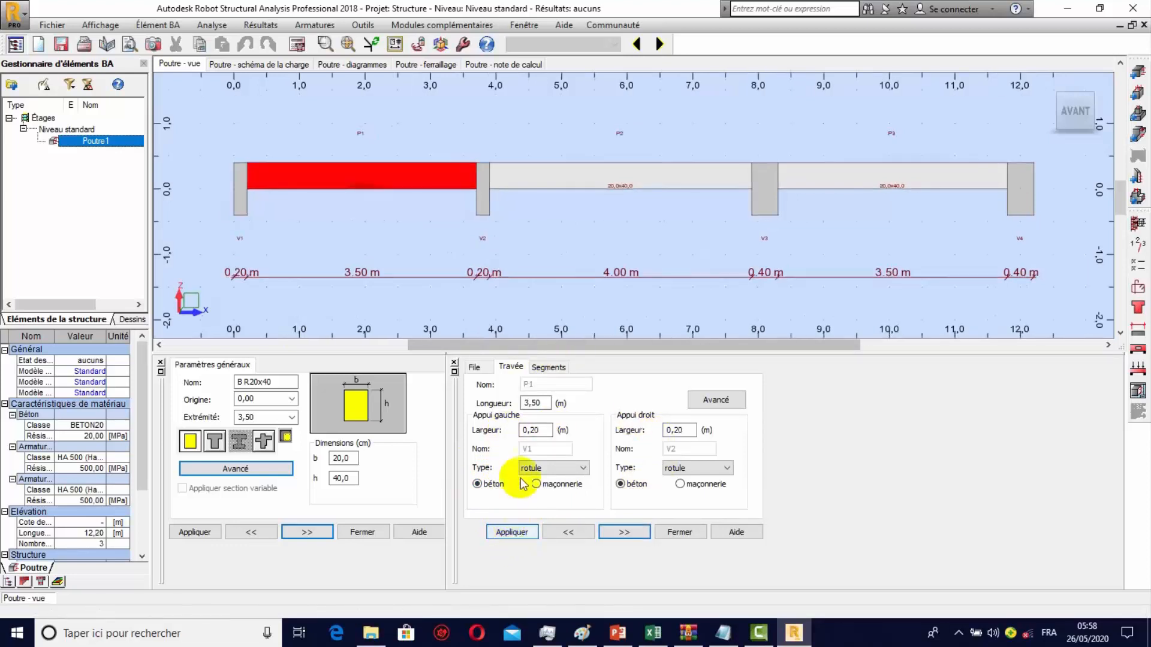
Step: Set the width of the middle span's right support V3 to 0.2 m and apply it
left_click(607, 180)
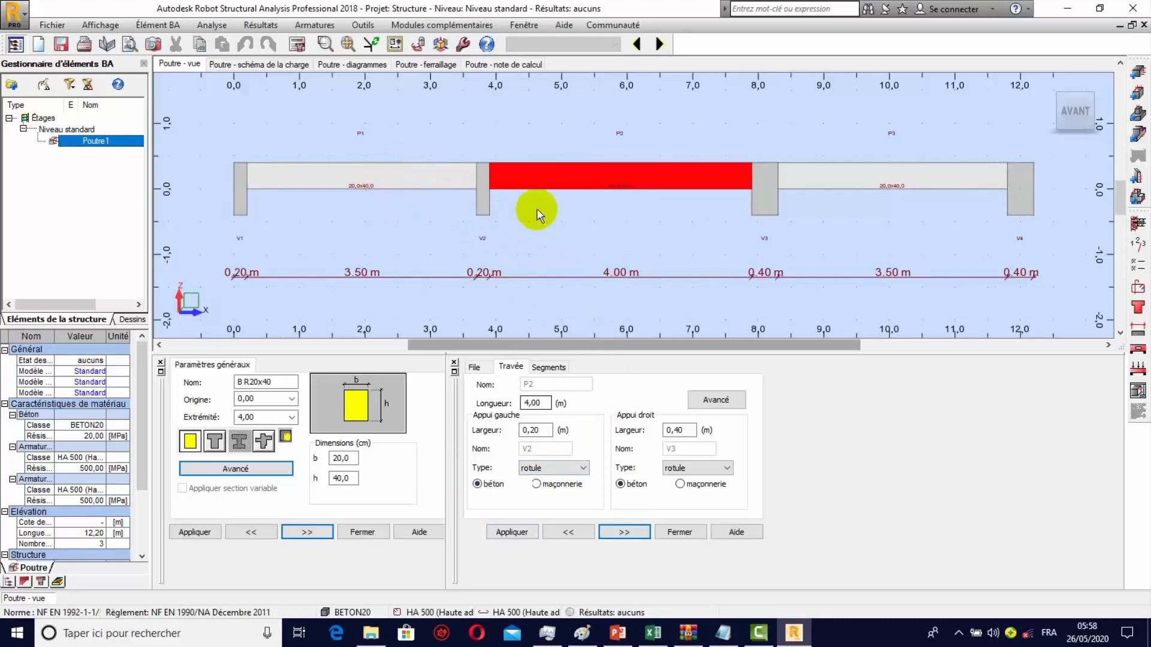
left_click(588, 174)
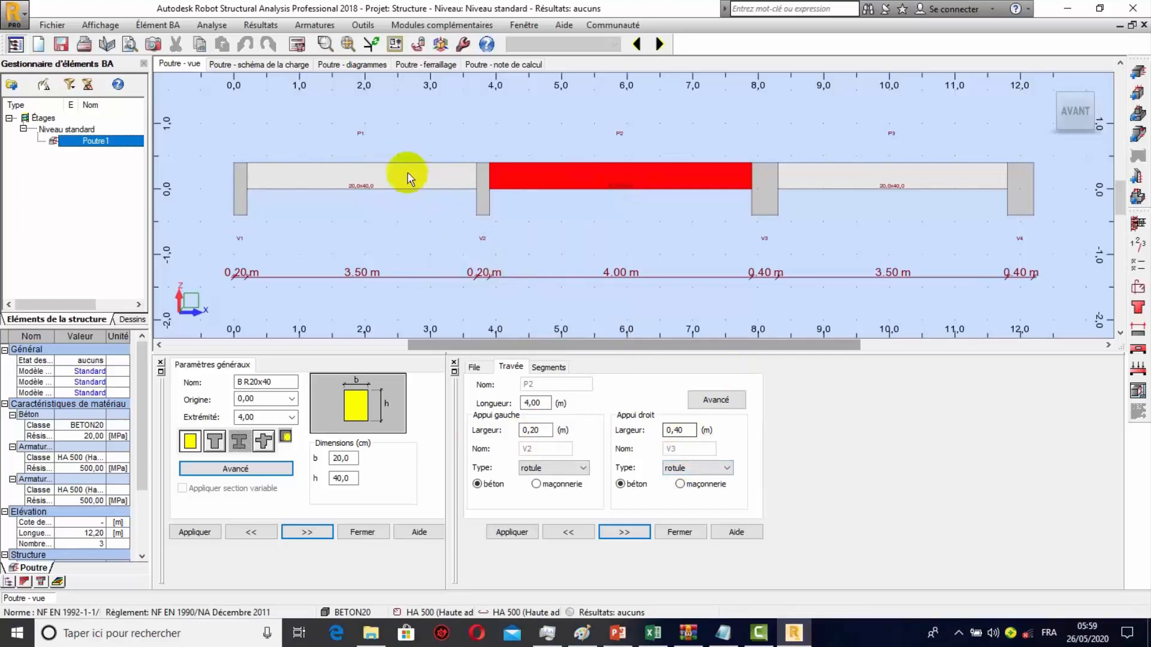
double_click(689, 429)
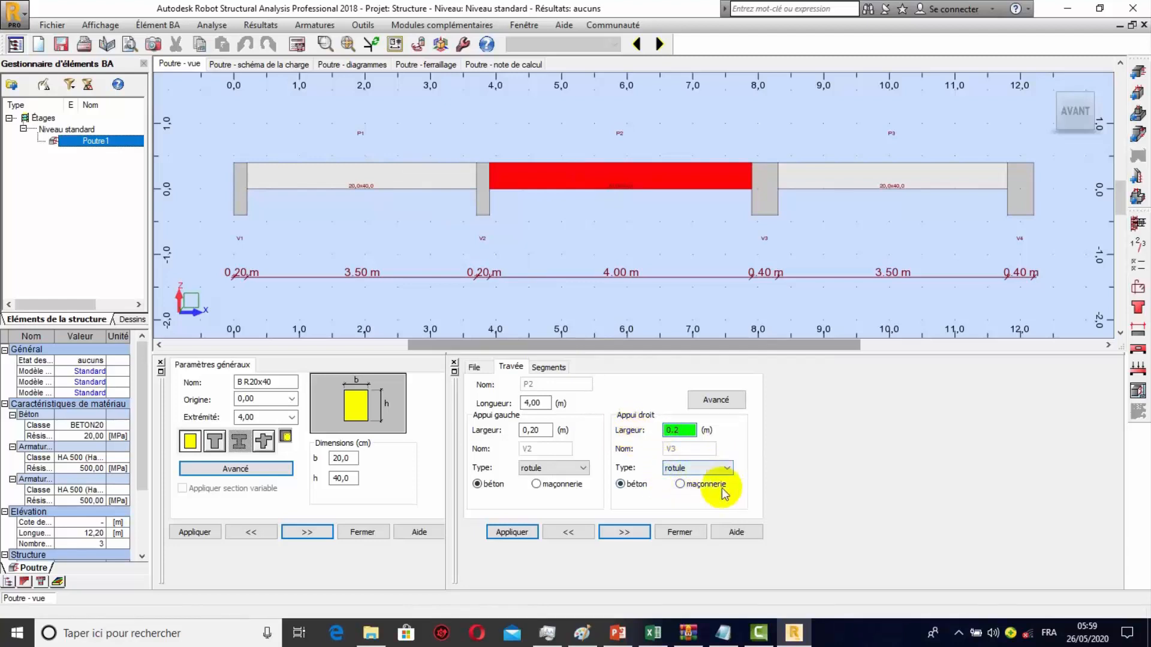
left_click(510, 531)
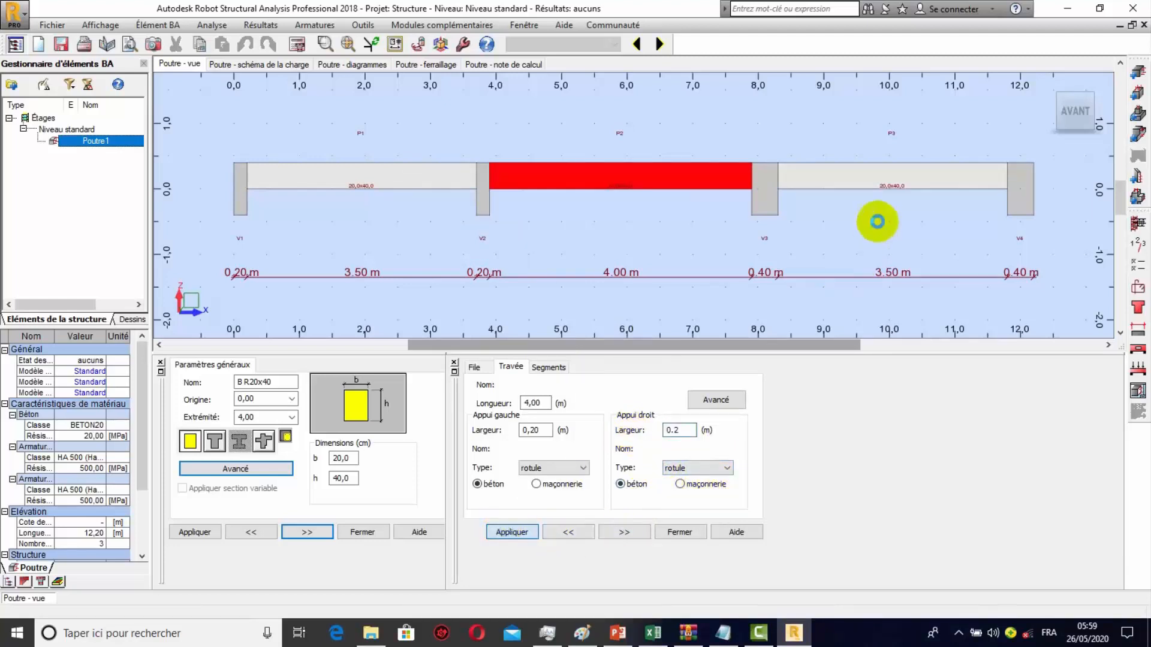
Step: Set the width of the last span's right support V4 to 0.2 m, apply it, and deselect the span
left_click(624, 532)
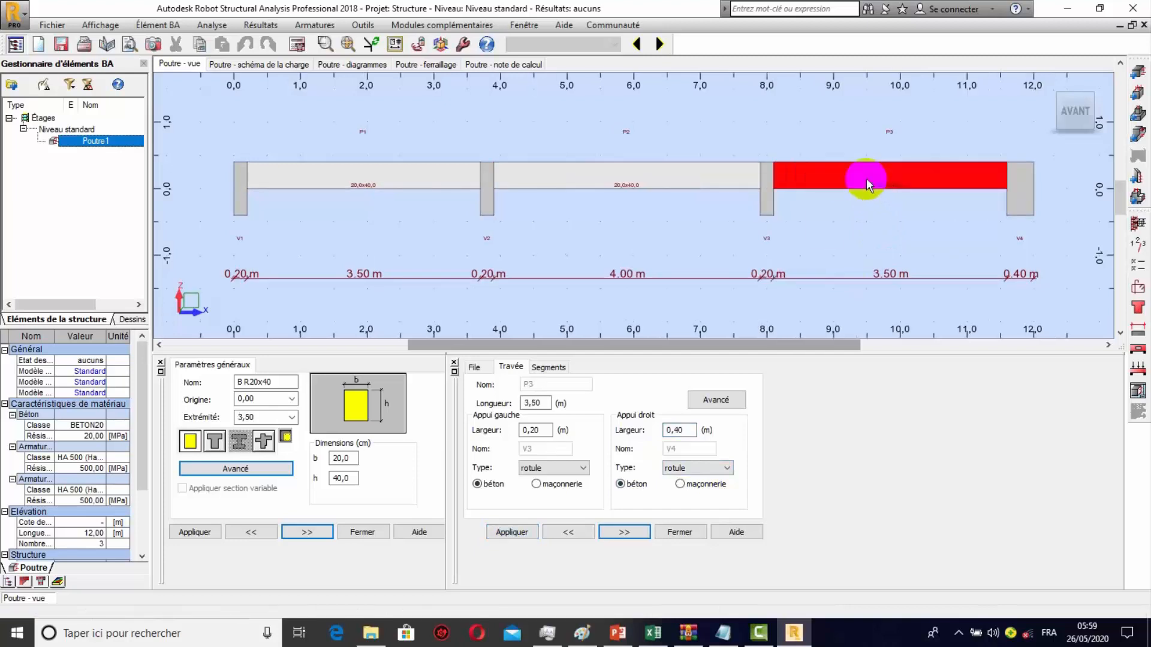
double_click(674, 430)
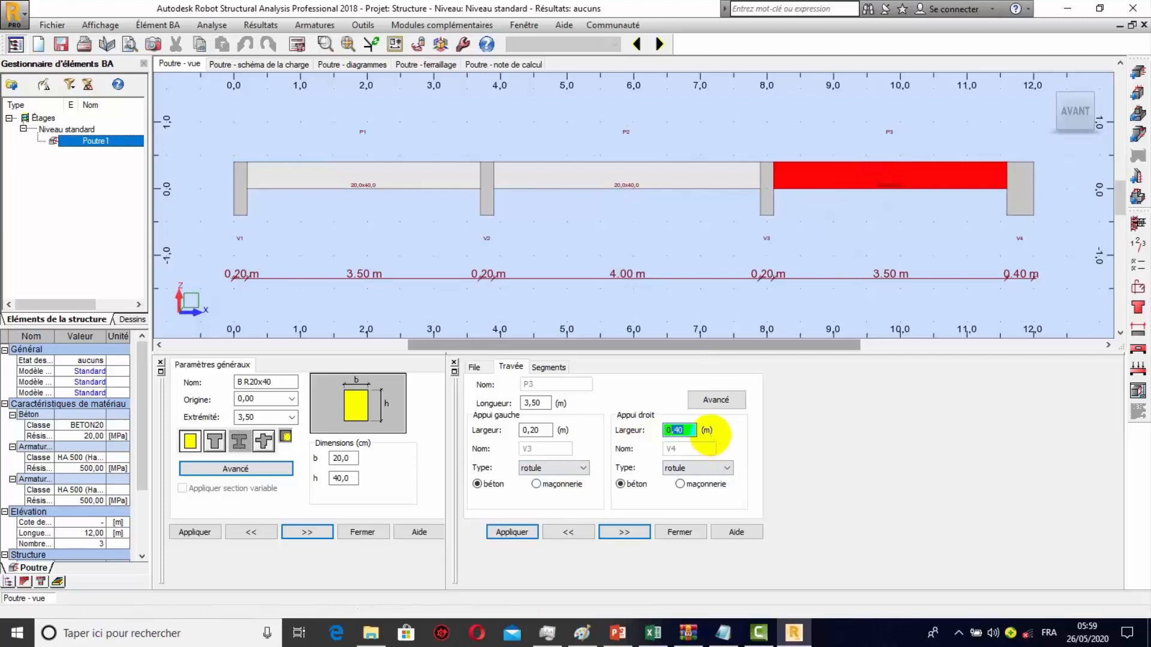
type("0.2")
left_click(526, 532)
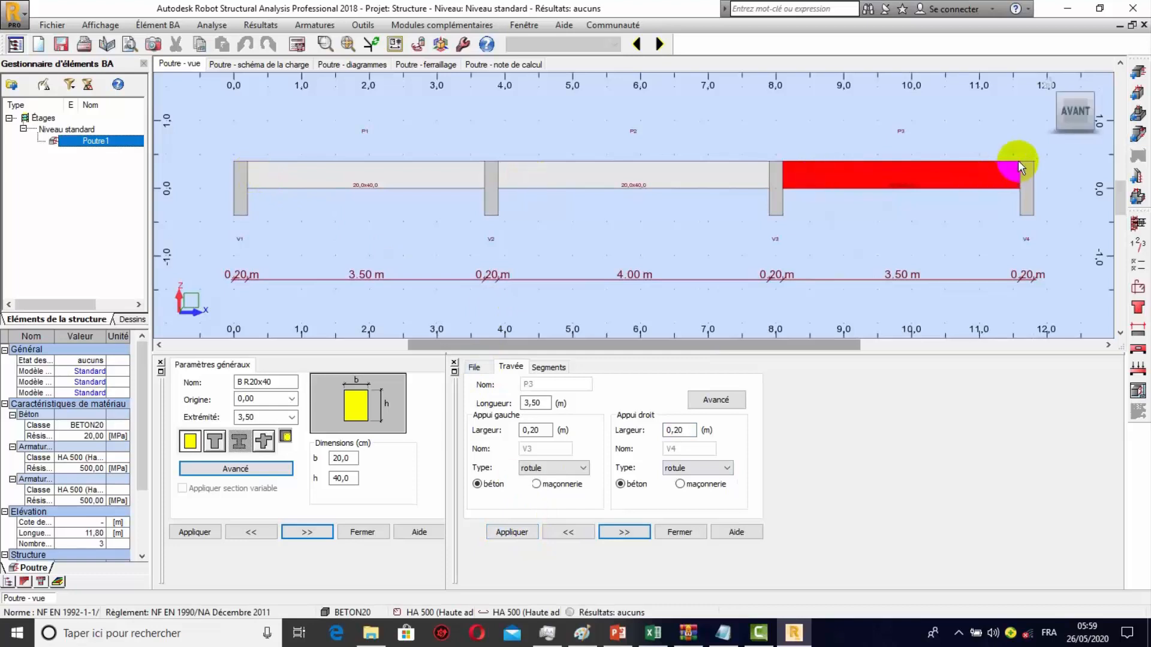
left_click(907, 158)
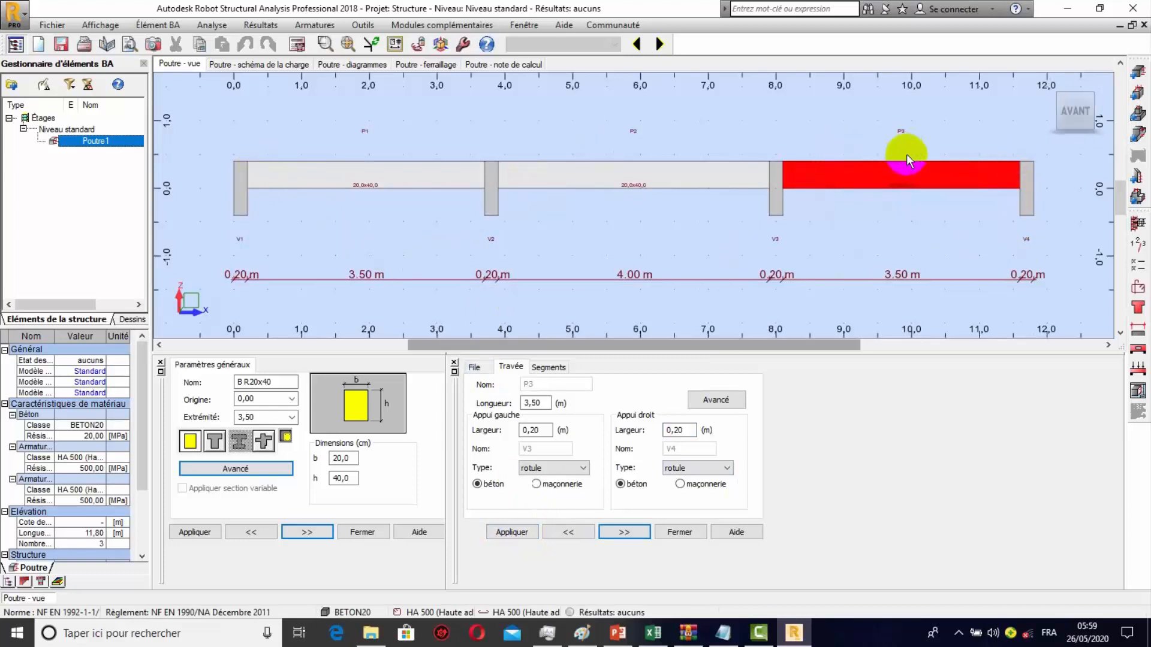
left_click(966, 221)
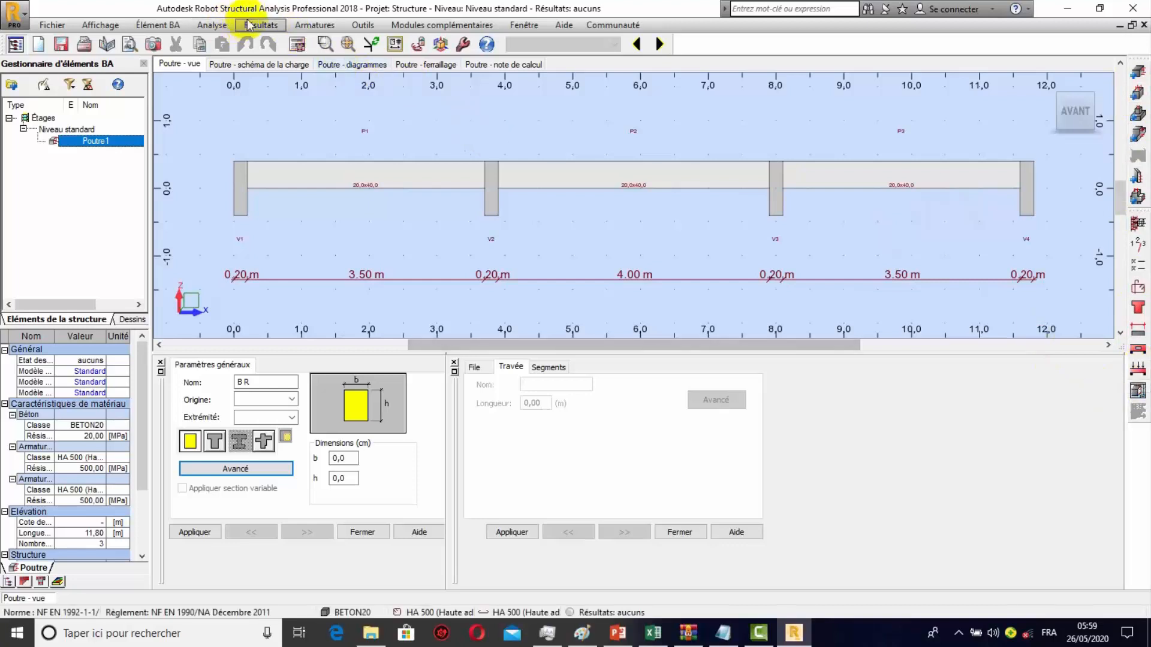
left_click(176, 28)
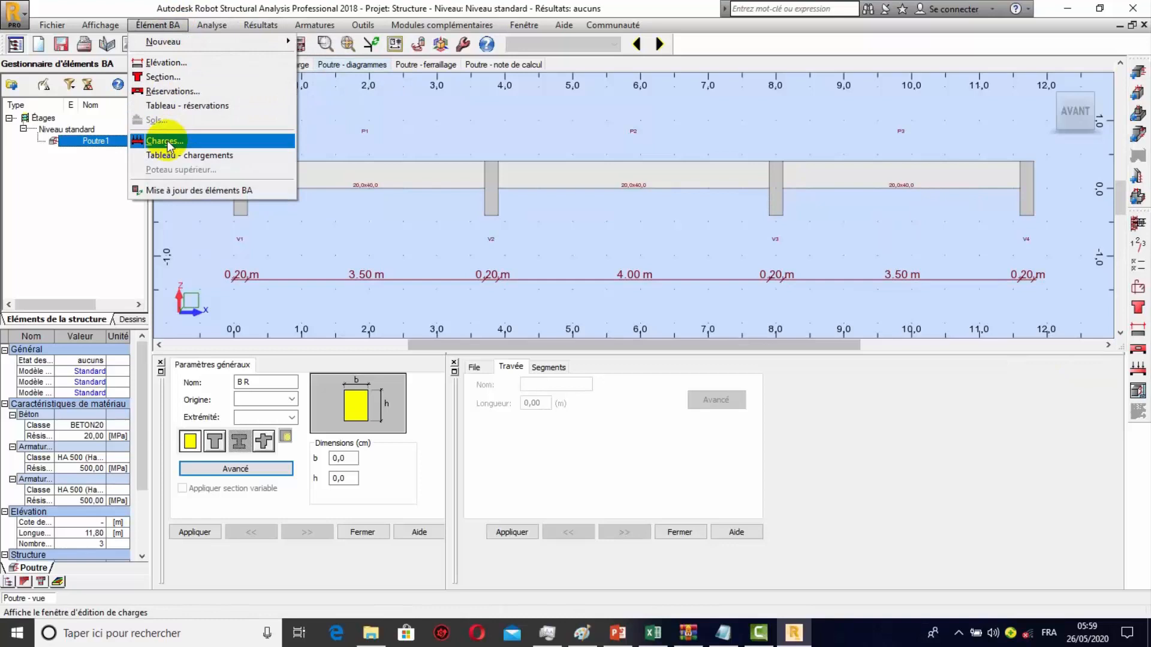
mouse_move(260, 26)
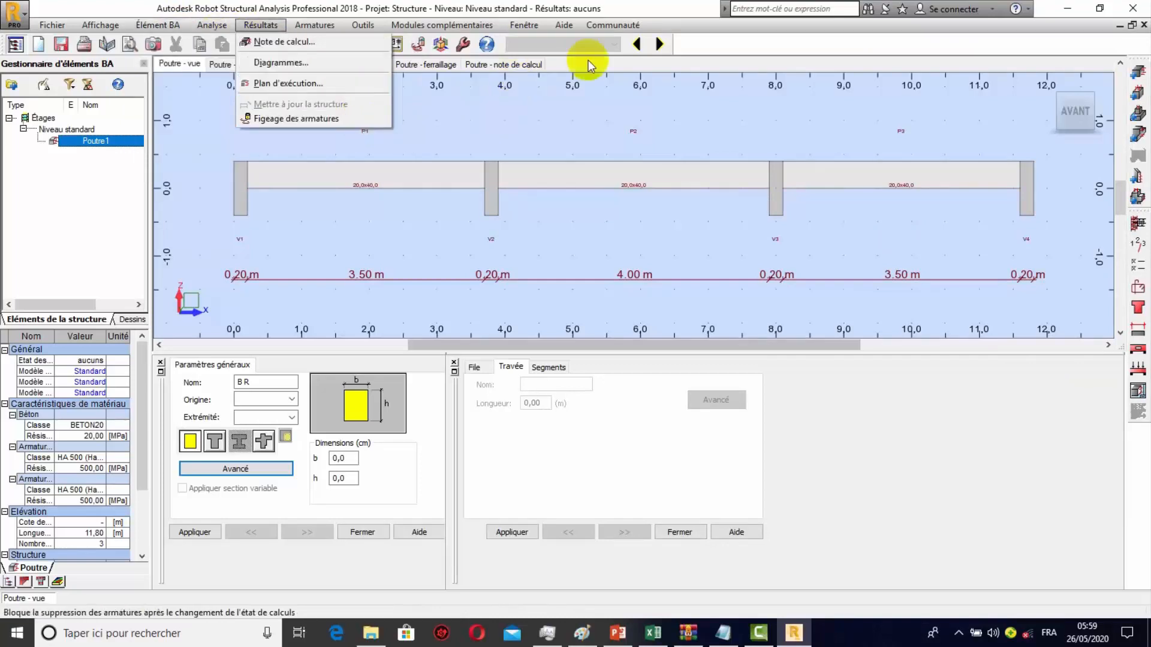
left_click(762, 45)
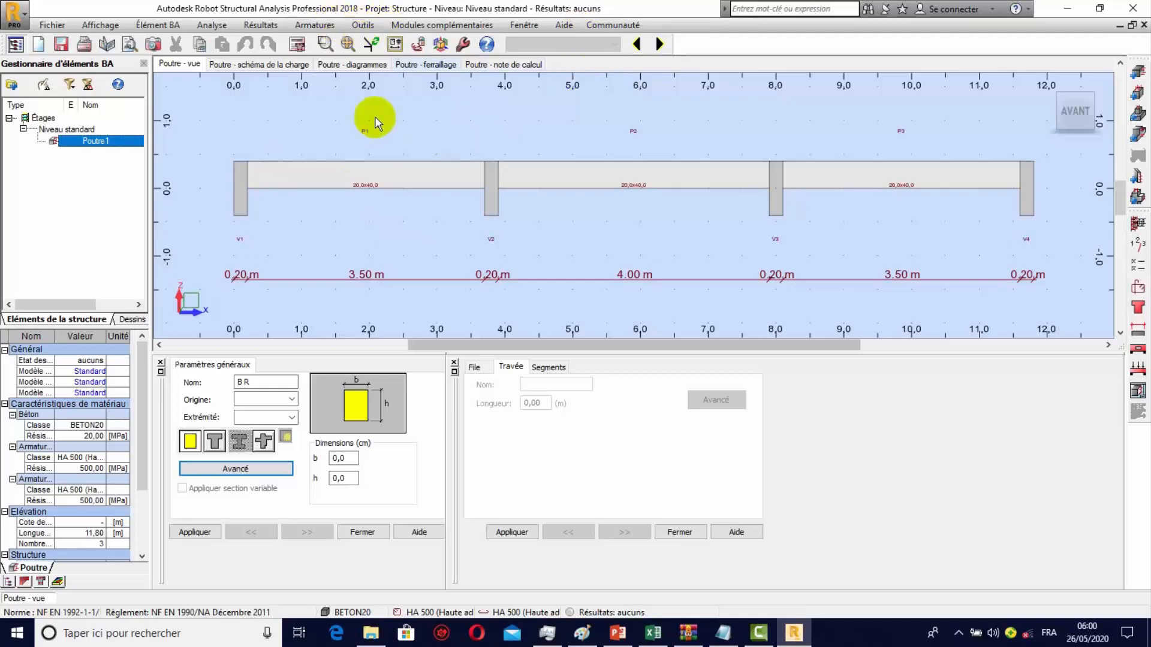
Step: In the job preferences, set the design standards to BAEL 91 mod. 99 for reinforced concrete and DTU 13.12 for geotechnics
left_click(364, 25)
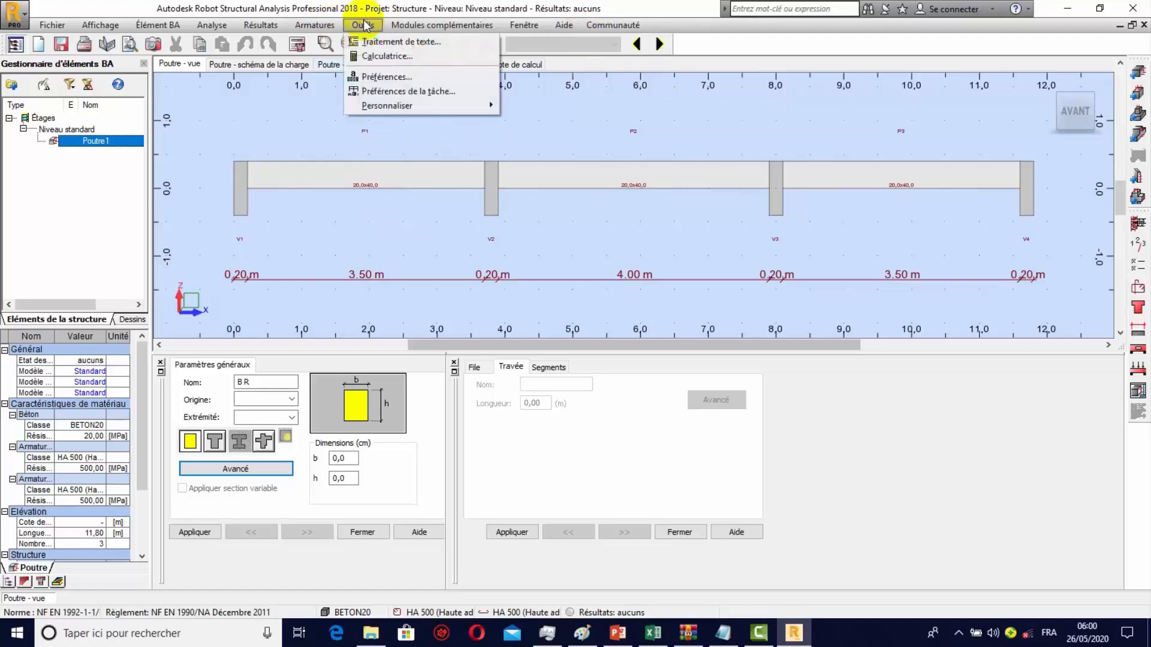
left_click(390, 92)
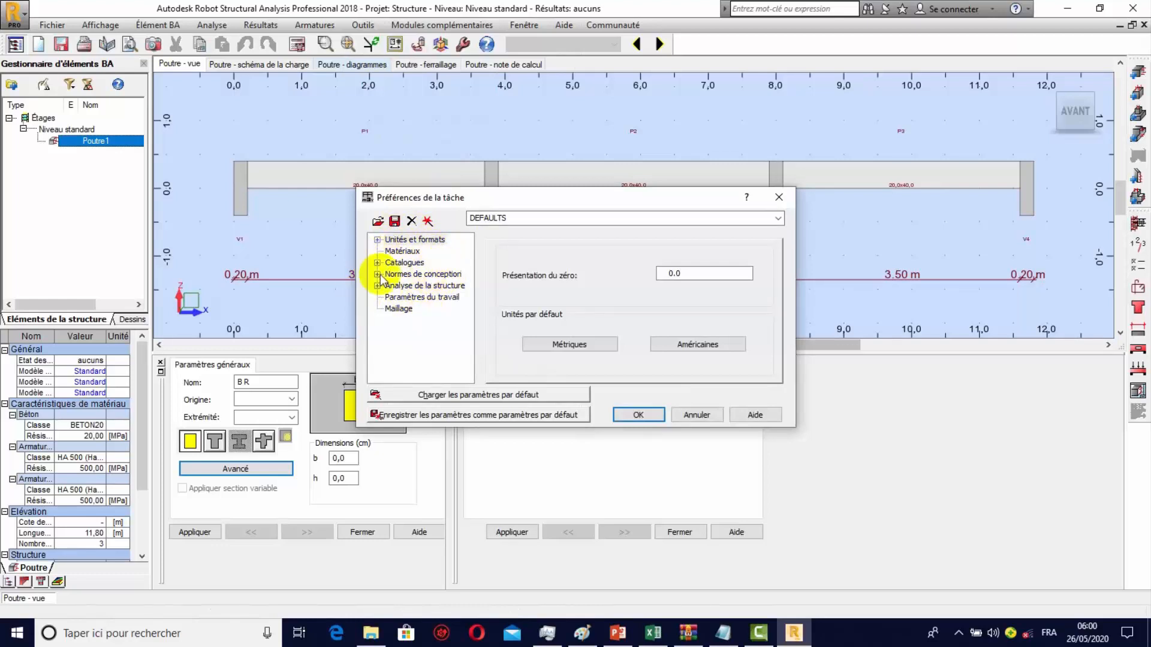
left_click(423, 274)
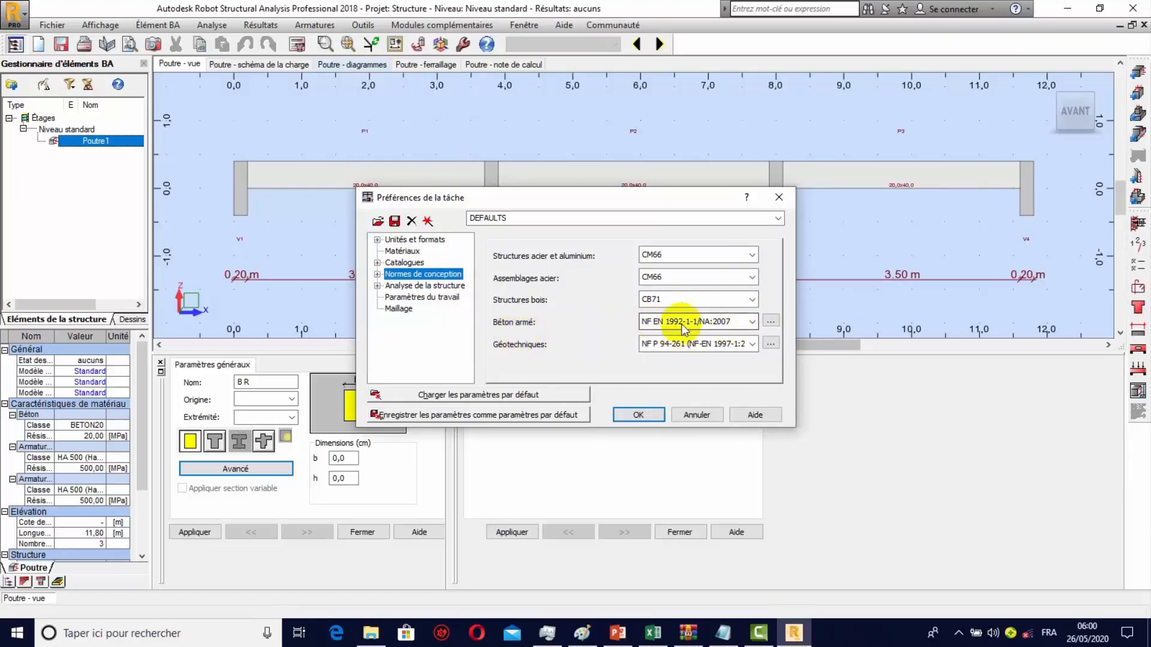
left_click(749, 321)
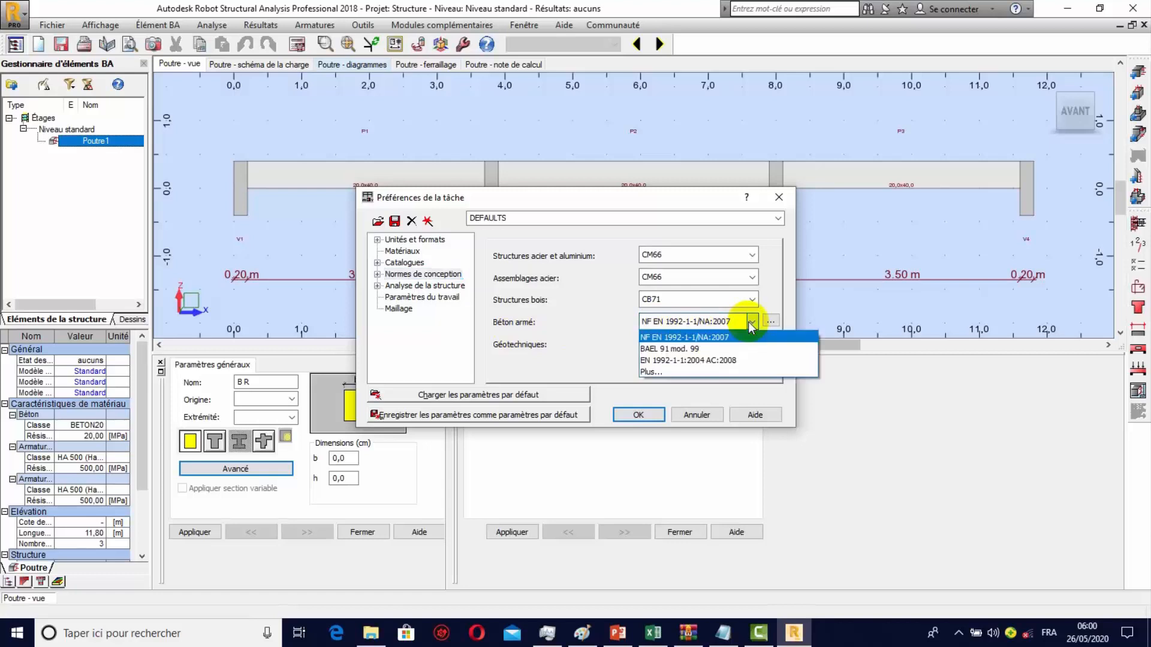
left_click(681, 349)
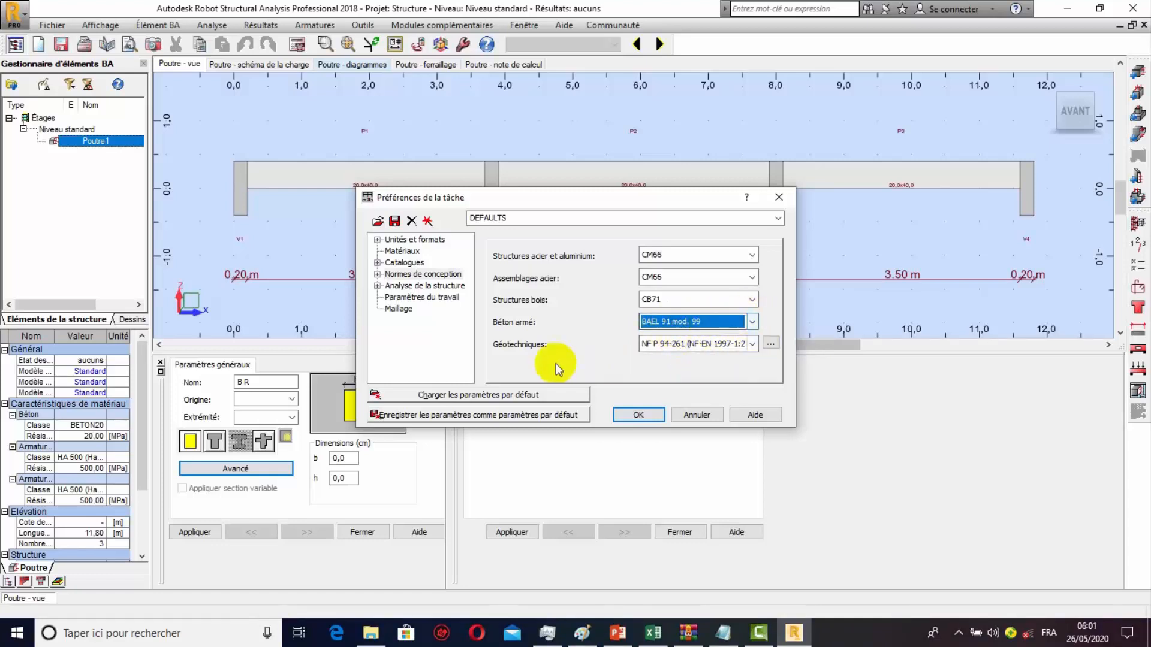
left_click(751, 344)
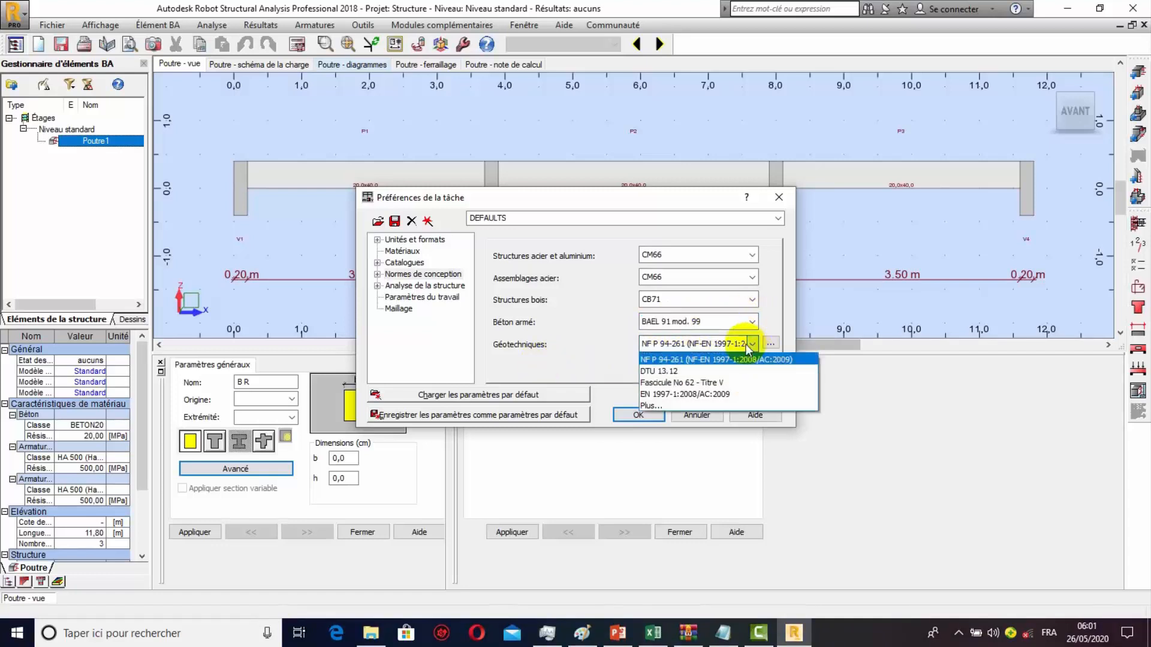
left_click(646, 372)
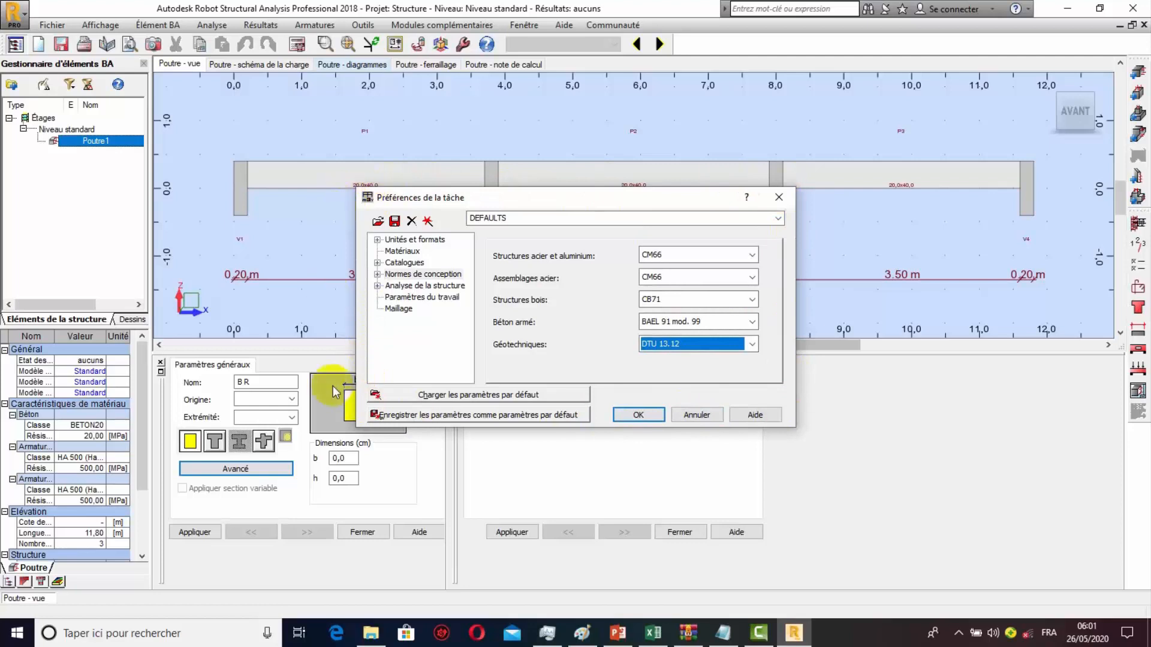
left_click(638, 415)
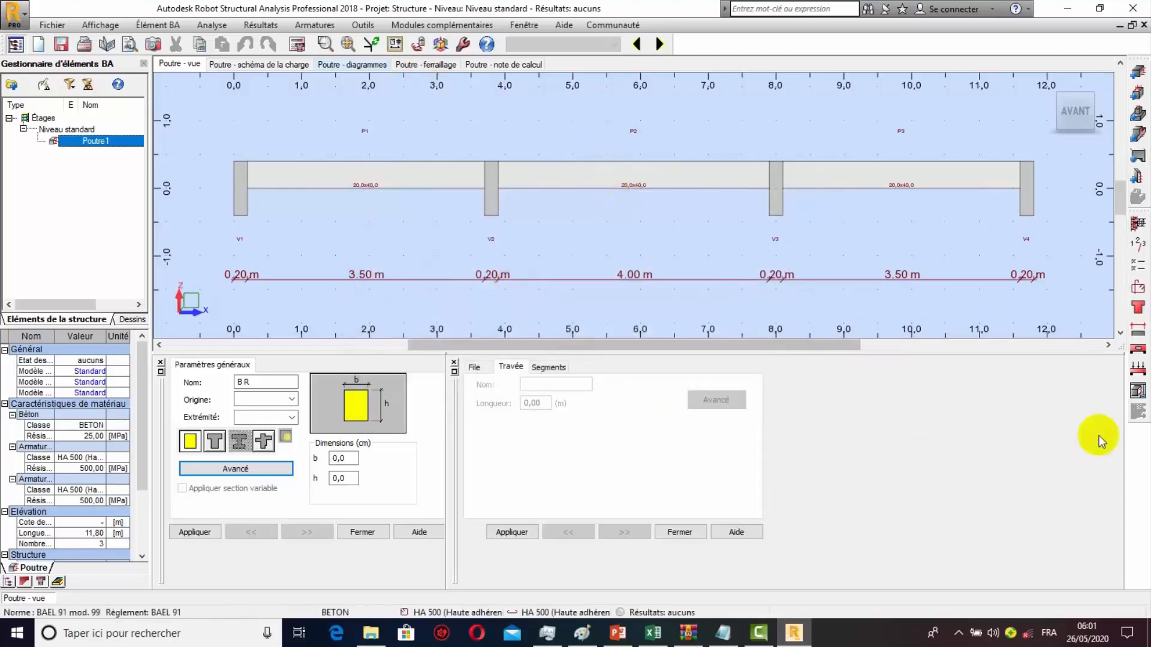
Step: Open the beam's load definition, choose a uniformly distributed load, and consult the Paint sketch for the loads before returning to Robot
left_click(1137, 367)
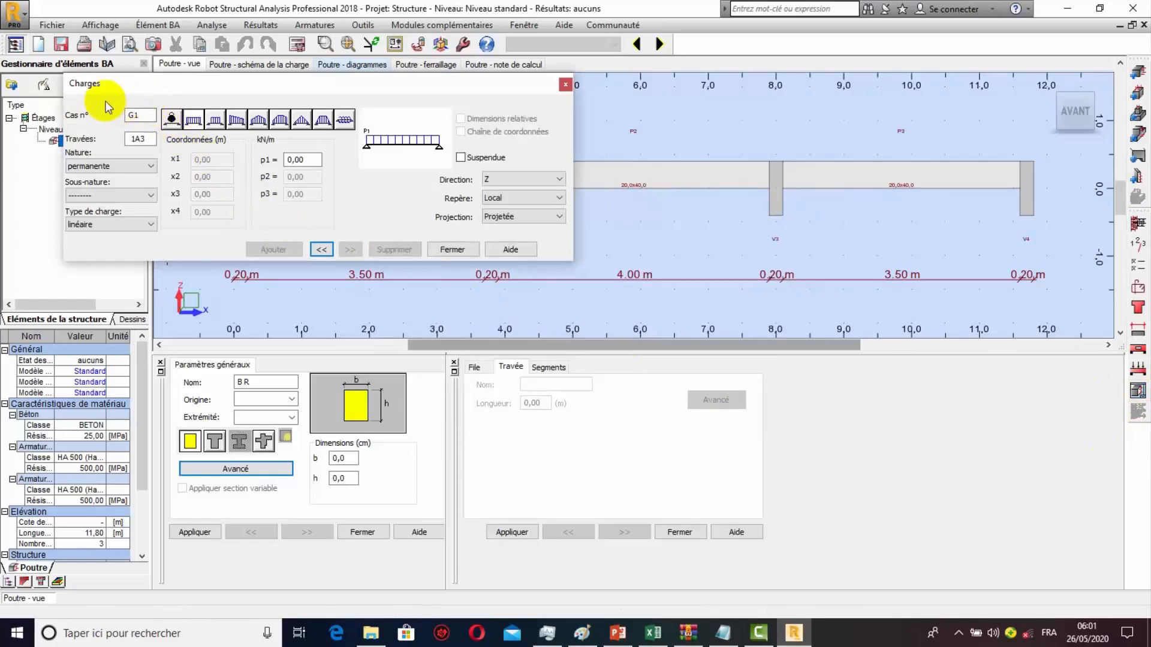
left_click_drag(170, 83, 445, 190)
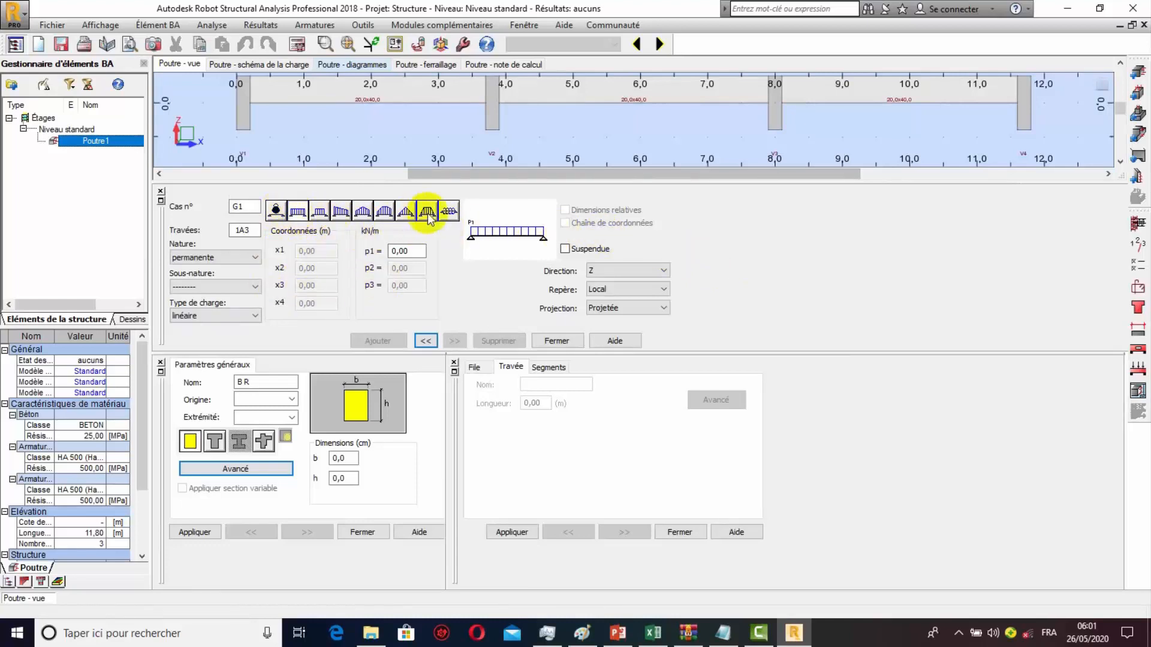
left_click(276, 211)
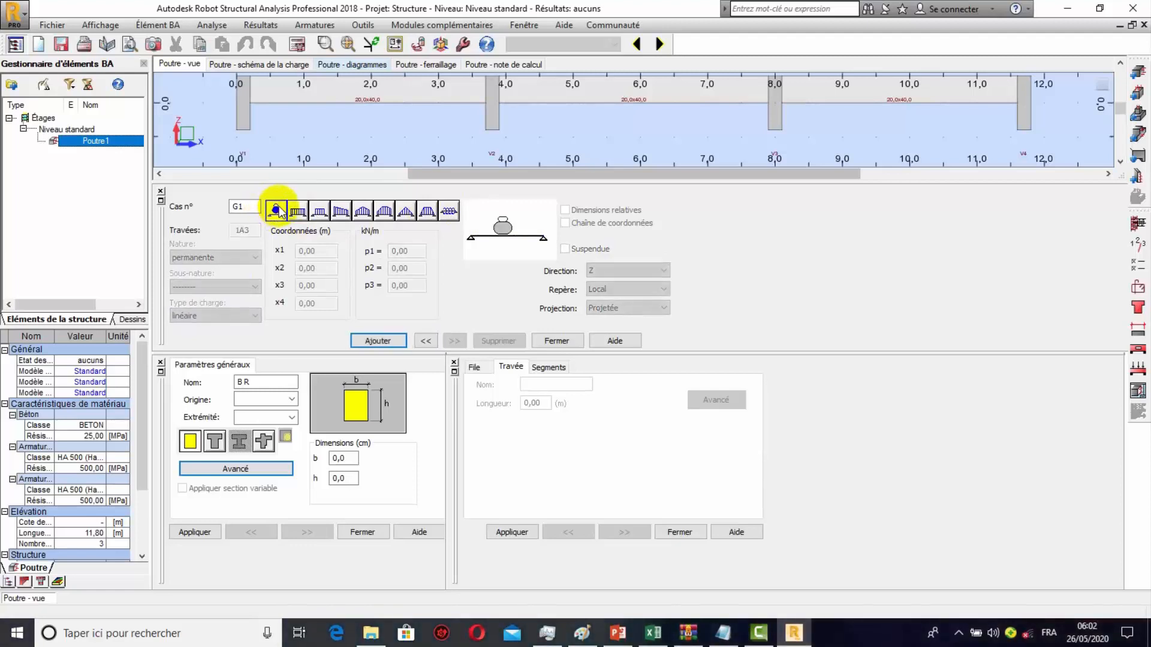
left_click(296, 214)
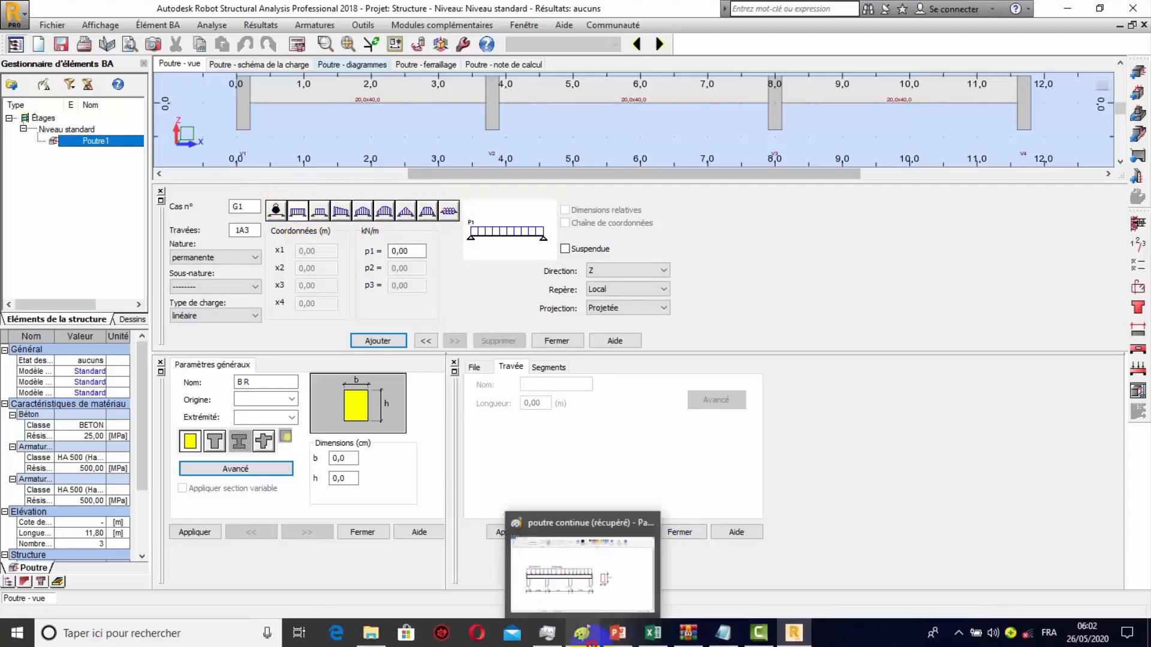
left_click(582, 633)
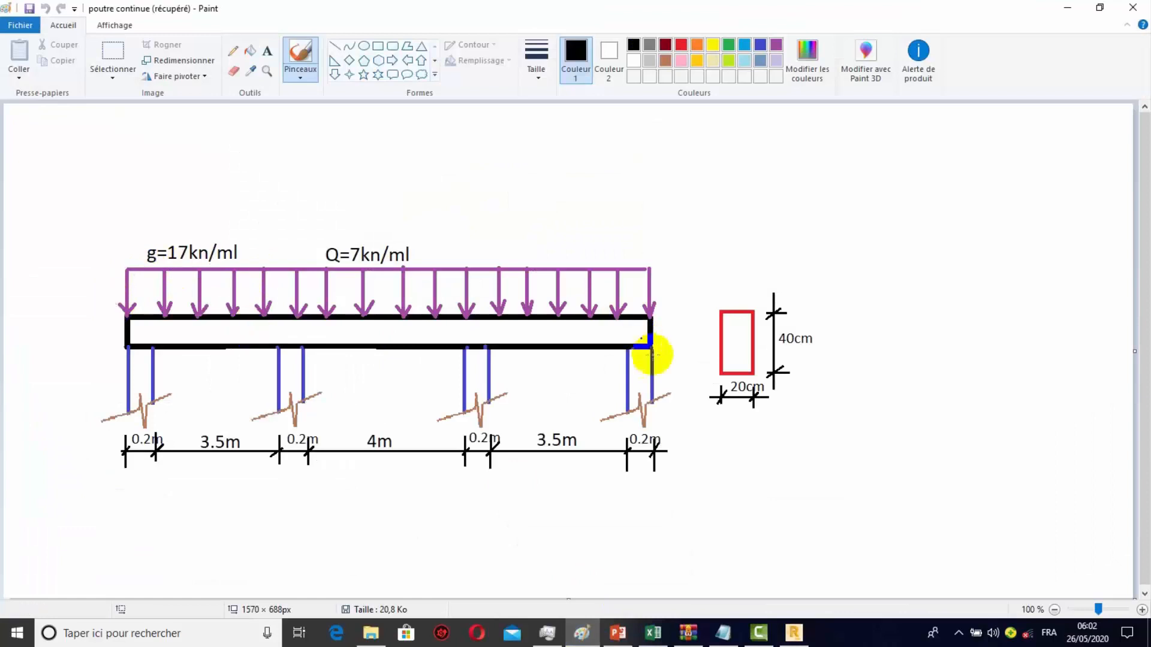
left_click(808, 637)
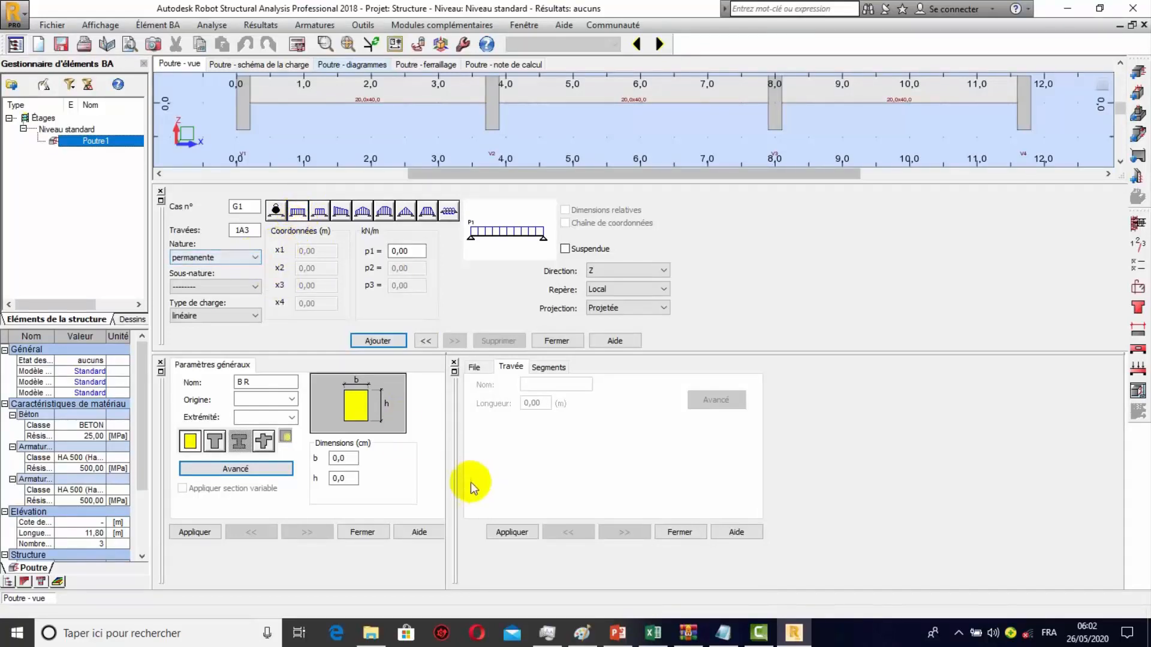
Step: Define load case G1 as nature permanente, without a sub-nature, and of load type linéaire
left_click(258, 257)
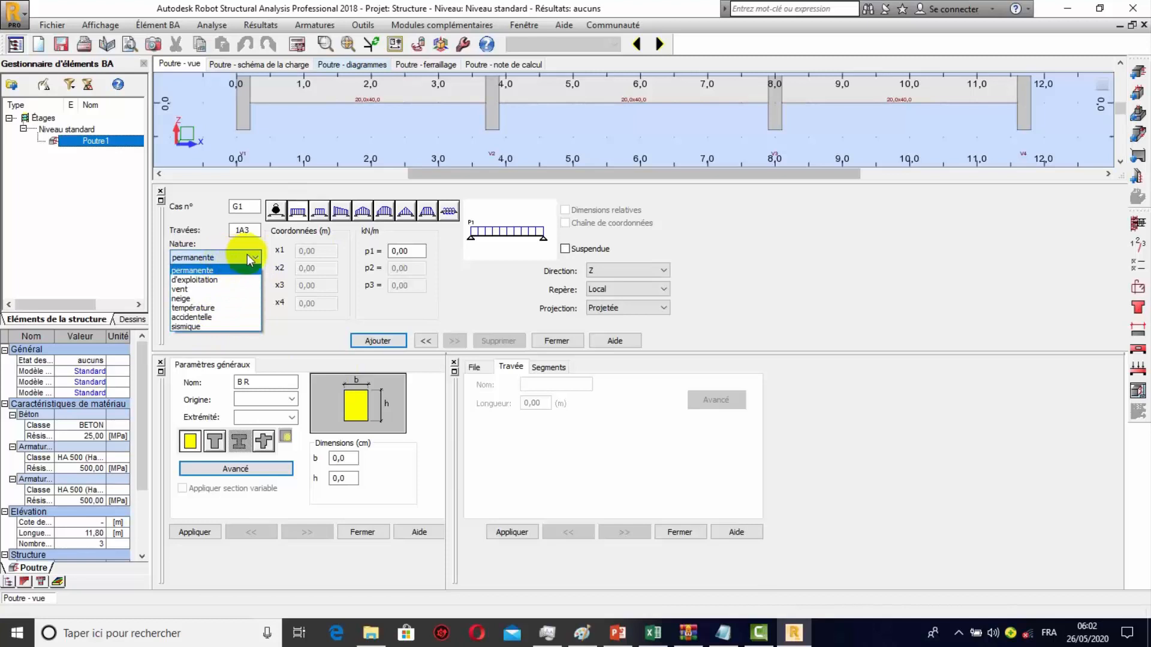
left_click(205, 259)
left_click(246, 285)
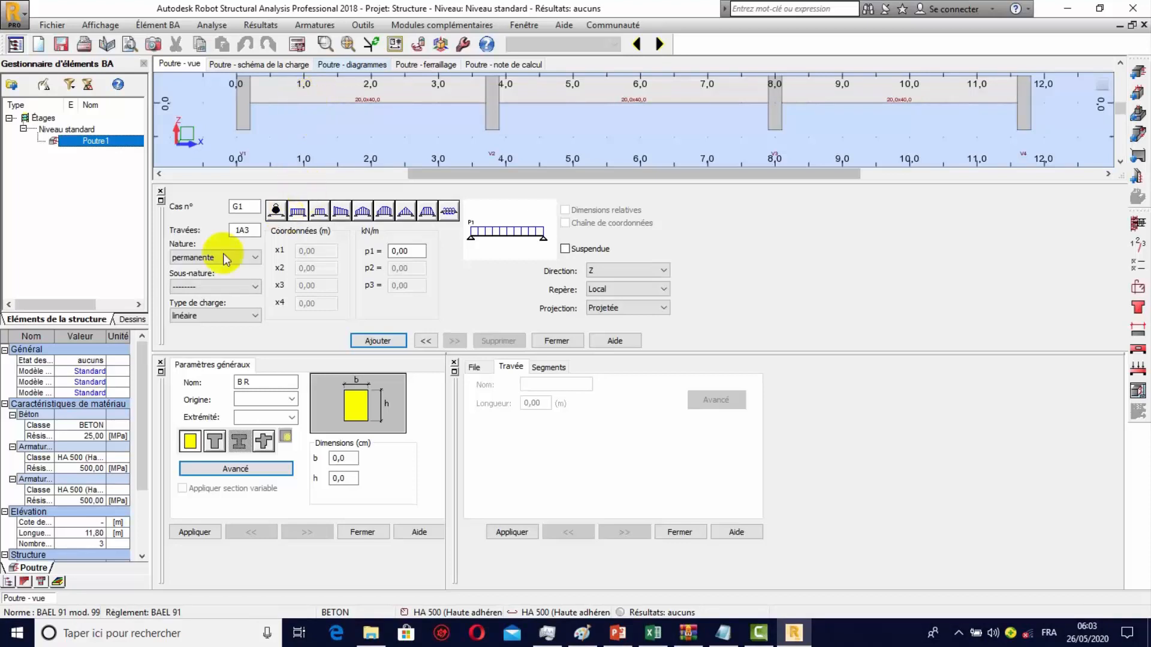
left_click(255, 287)
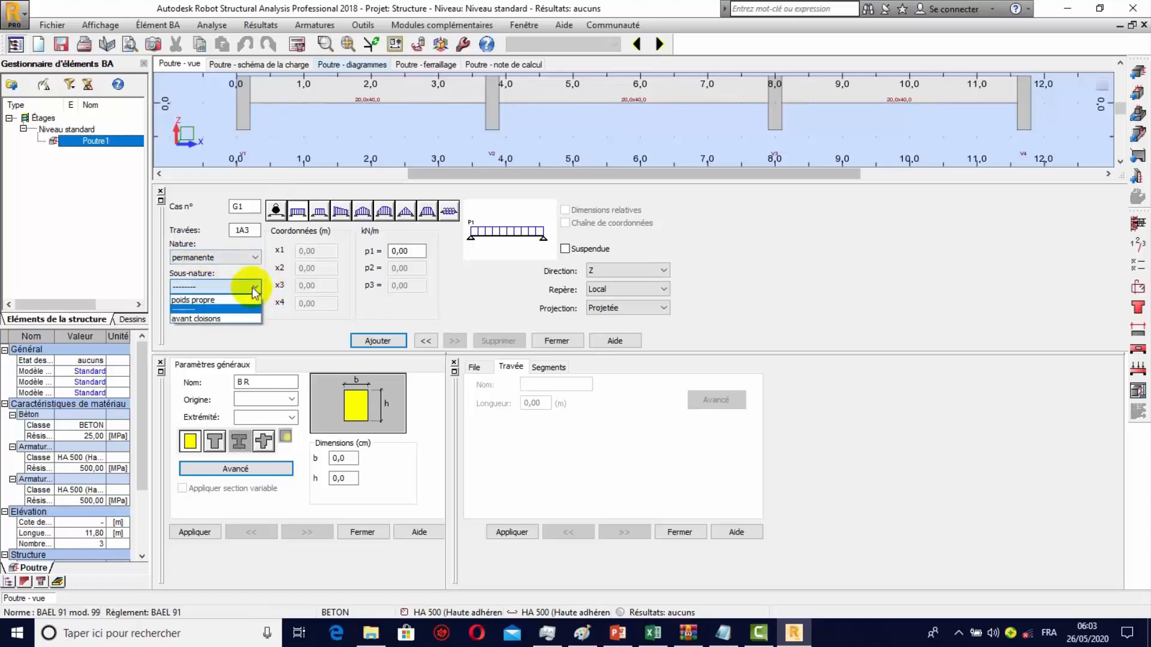
left_click(187, 310)
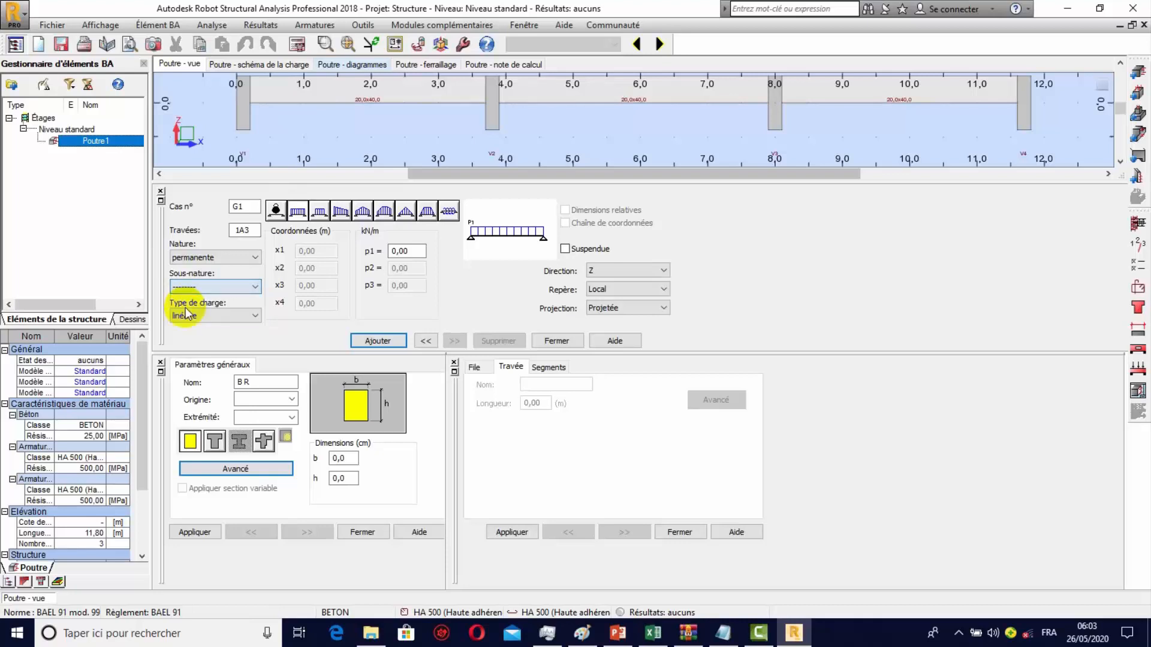
left_click(252, 316)
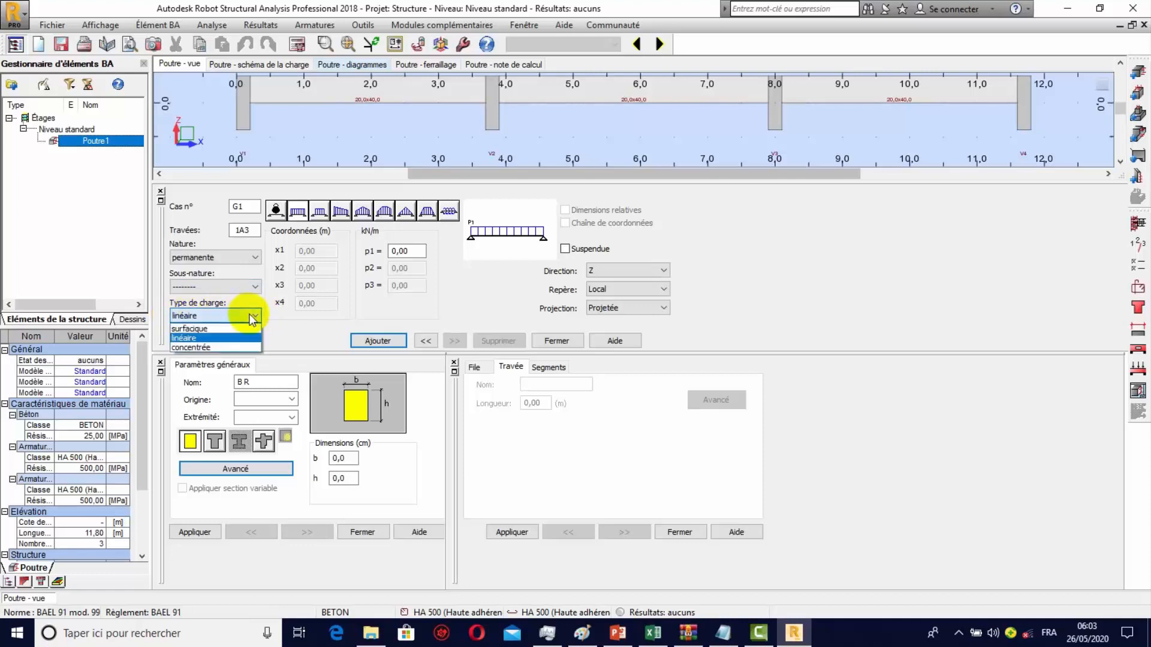
left_click(252, 316)
left_click(252, 317)
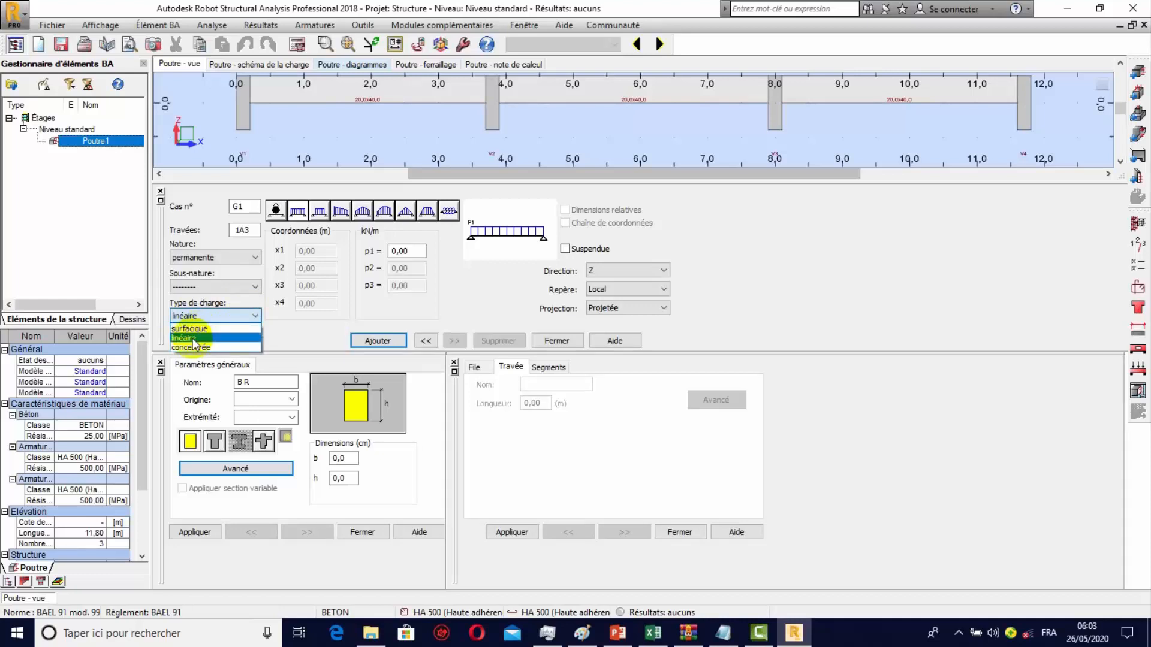
left_click(194, 339)
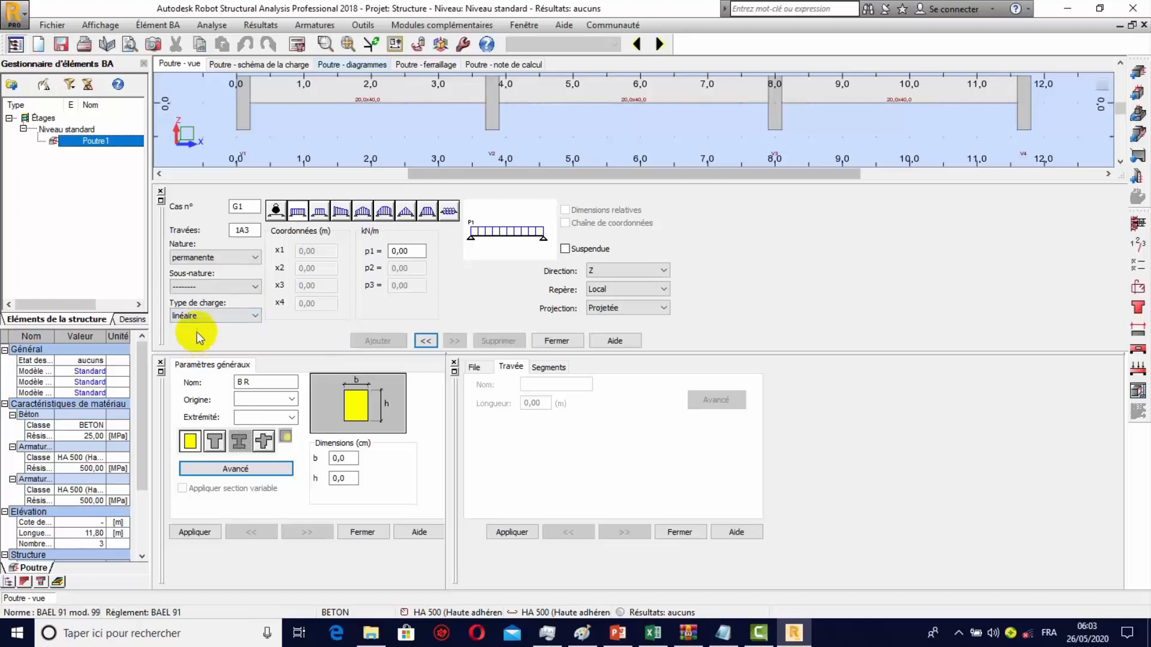
Step: Check the permanent load in the Paint sketch, then in Robot set p1 to 17 kN/m and add the load to spans 1A3
left_click(415, 250)
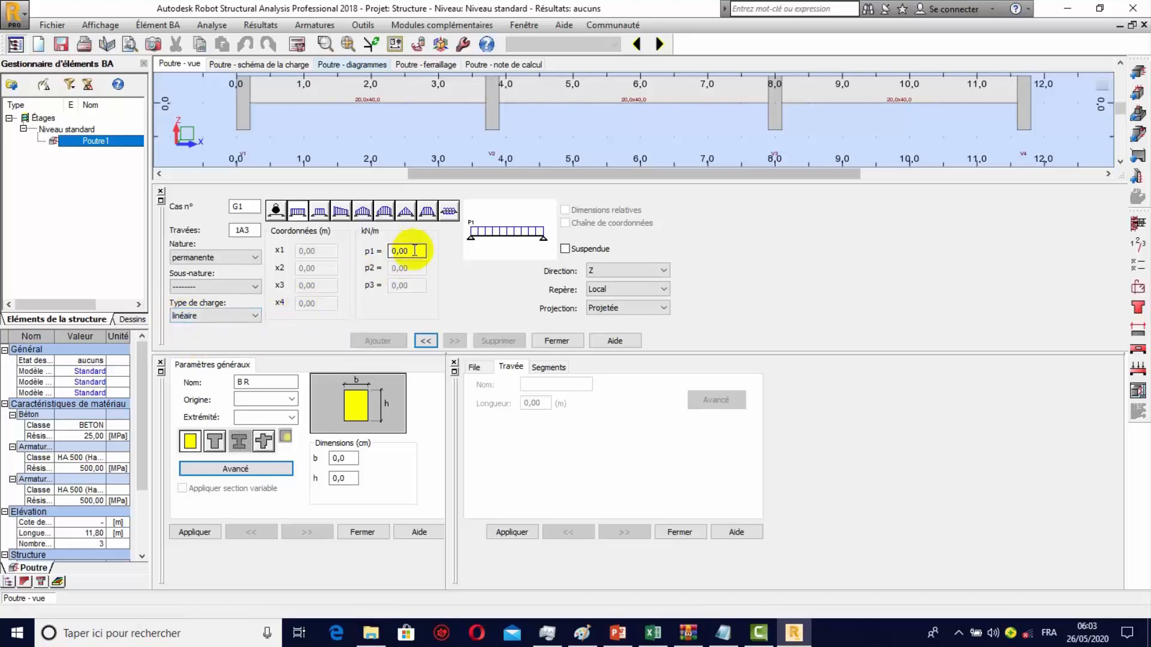
left_click_drag(413, 251, 371, 259)
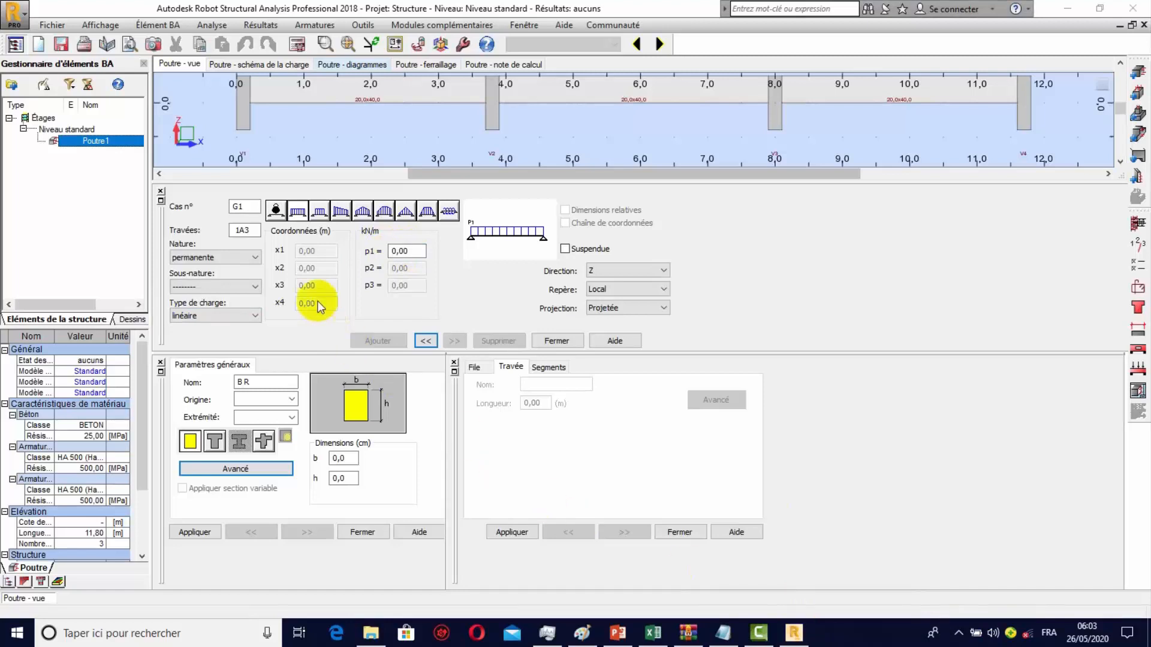
left_click(384, 256)
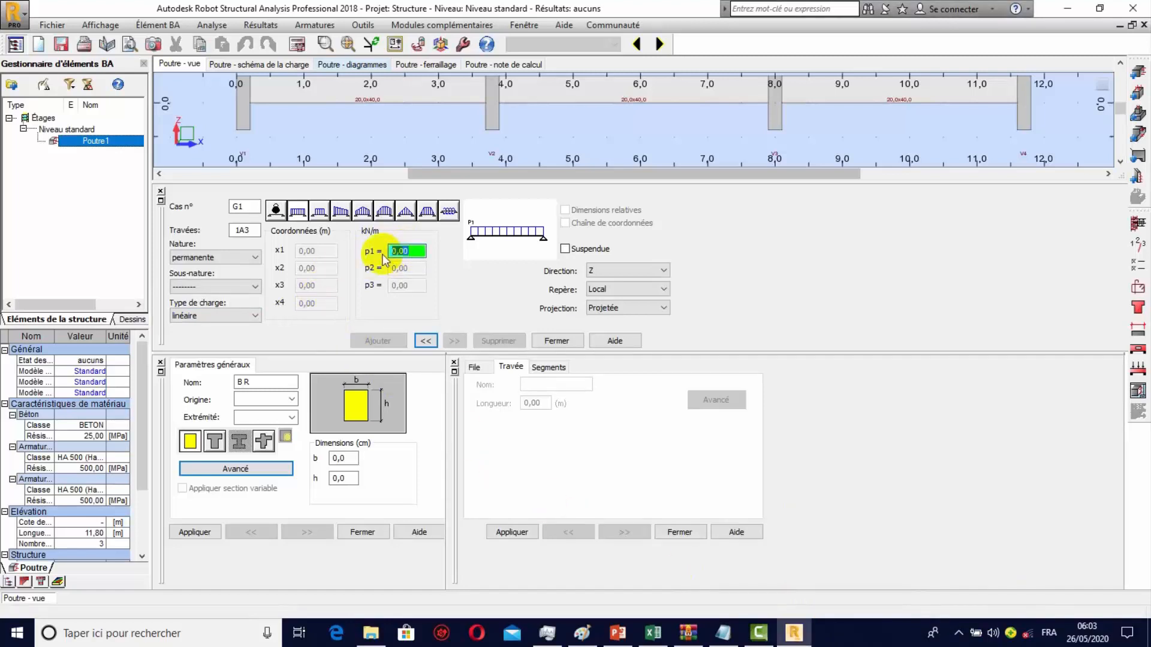
left_click(582, 633)
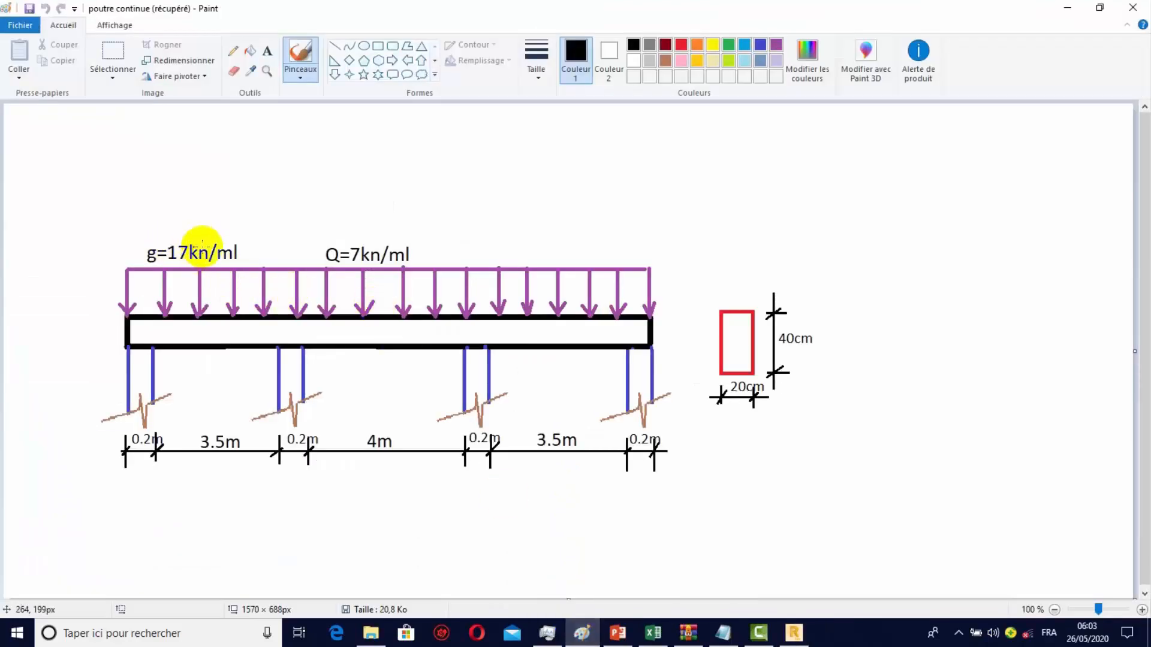
left_click(793, 634)
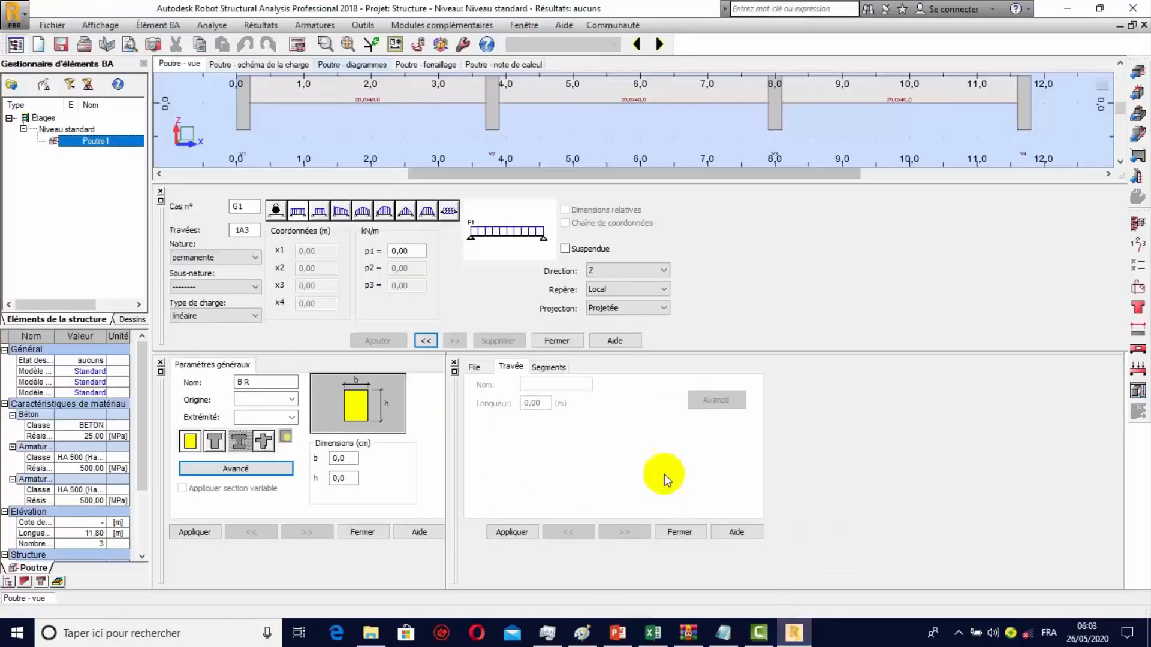
left_click(378, 254)
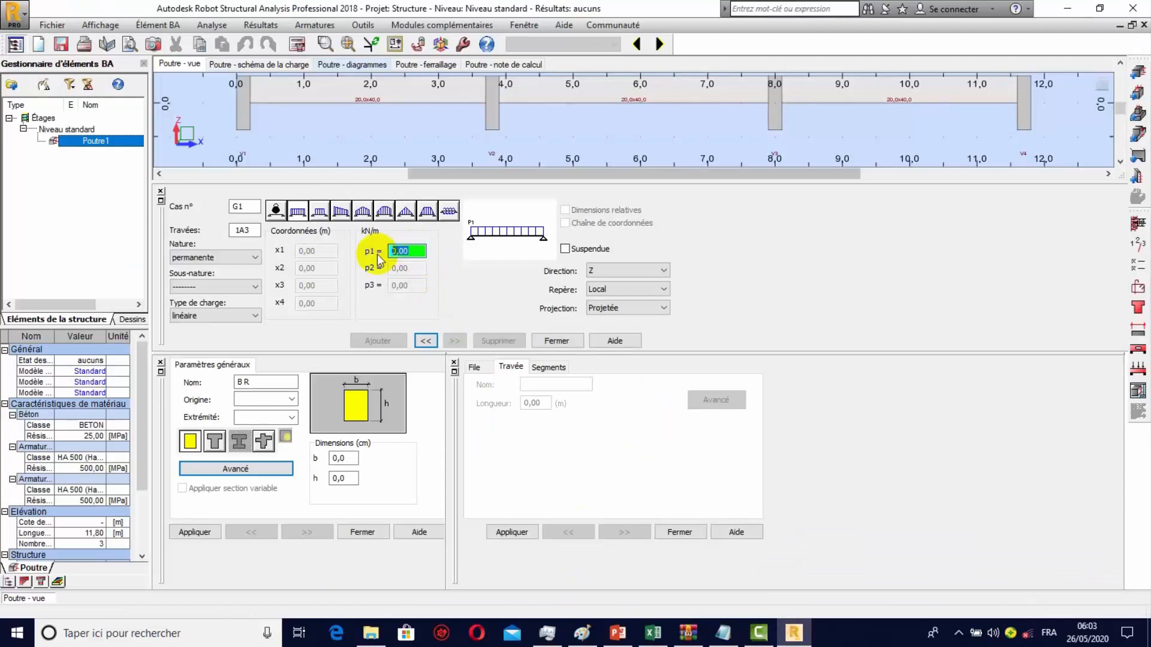
type("17")
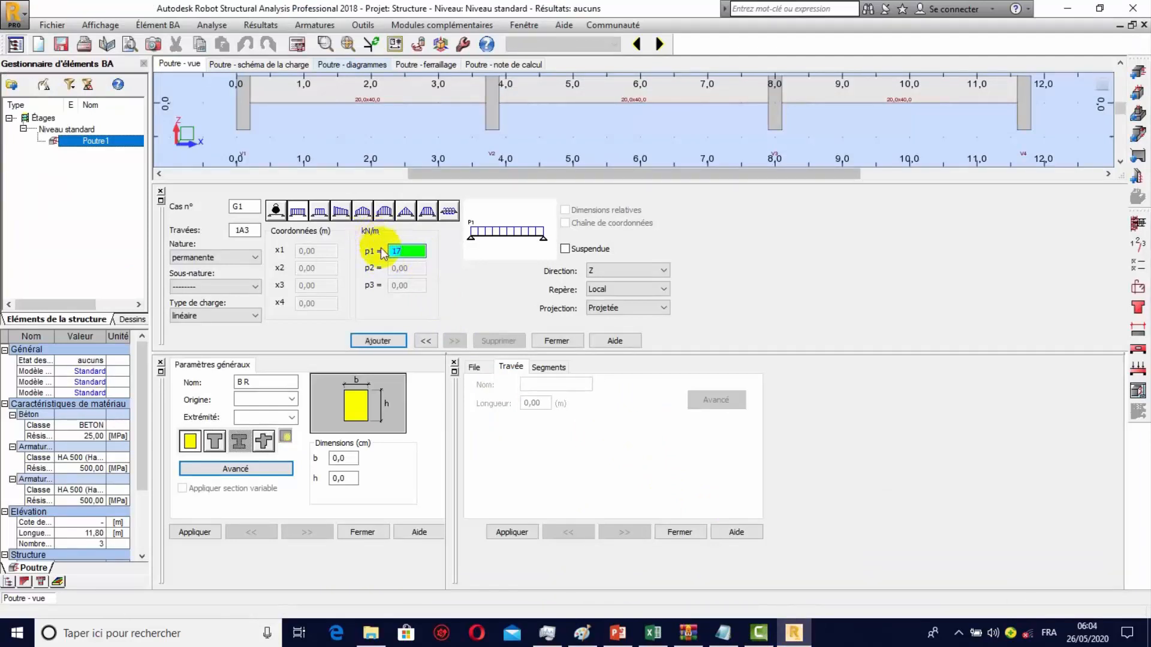
left_click(377, 340)
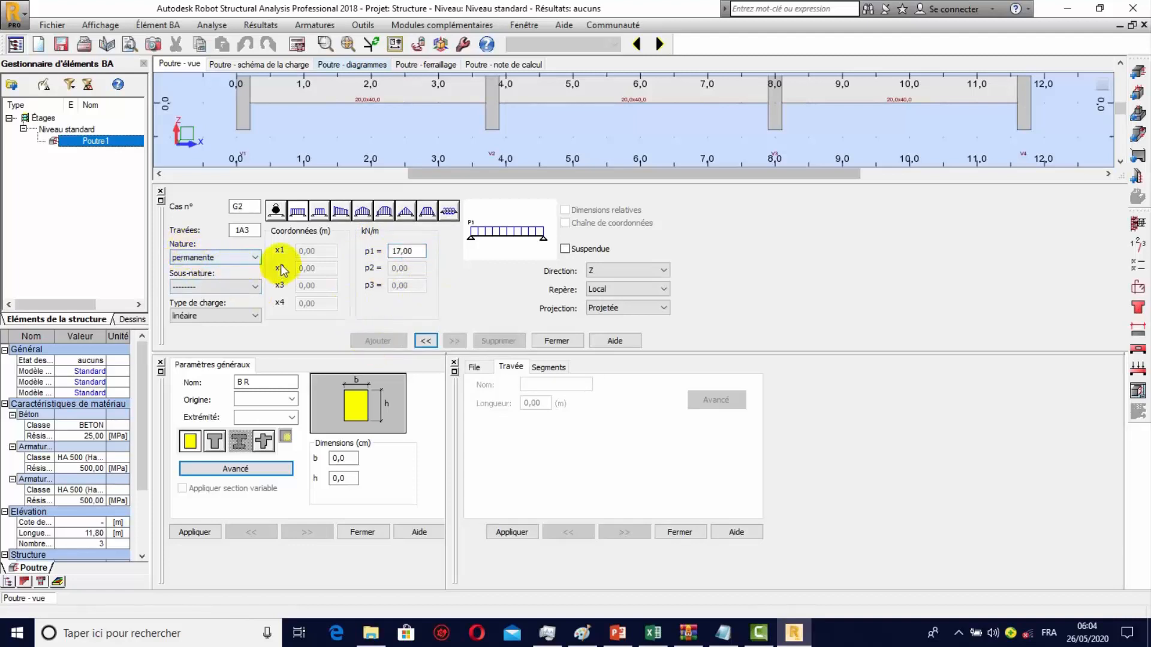
Step: Start another uniformly distributed load on spans 1A3 with nature d'exploitation, no sub-nature and load type linéaire
left_click(298, 211)
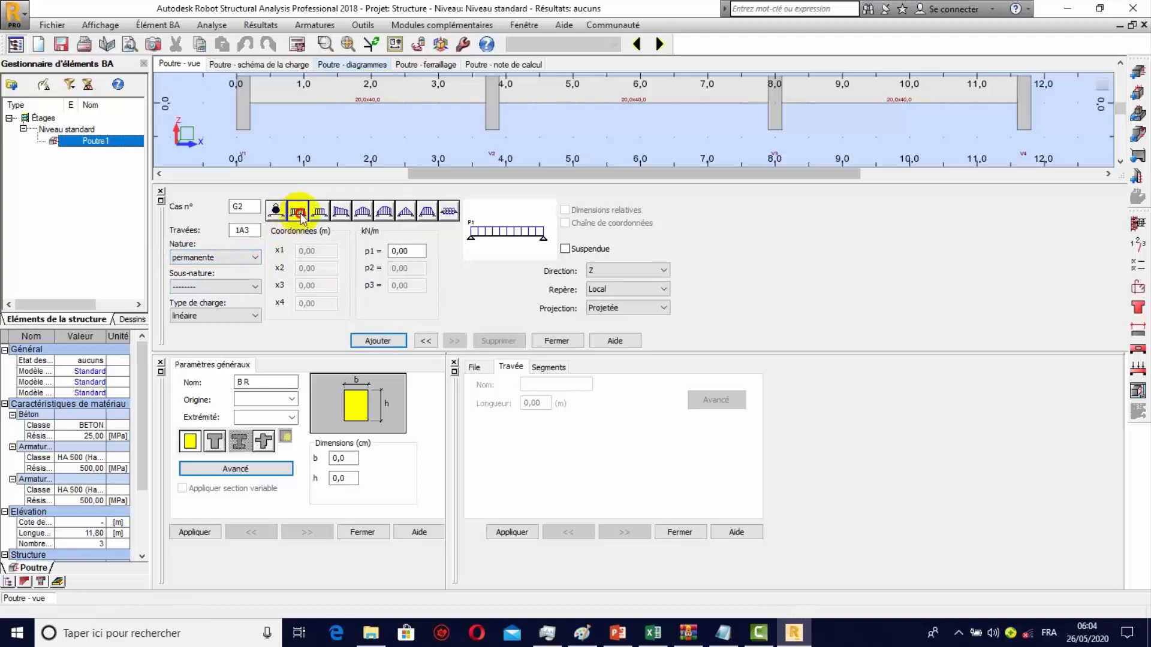
left_click(257, 256)
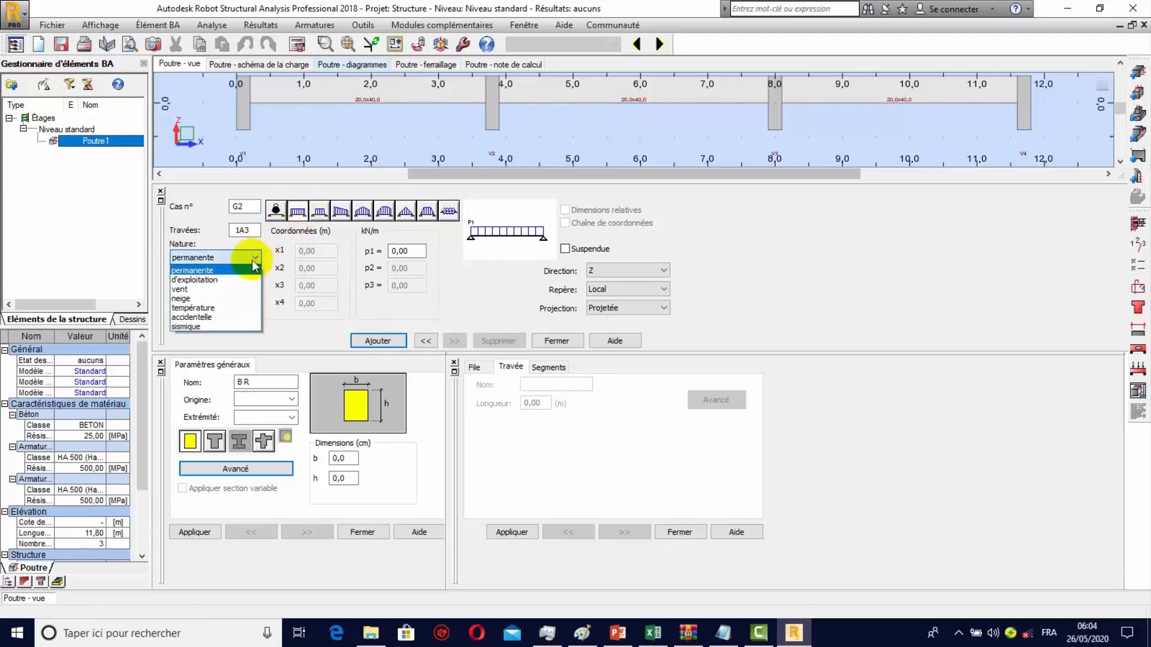
left_click(212, 280)
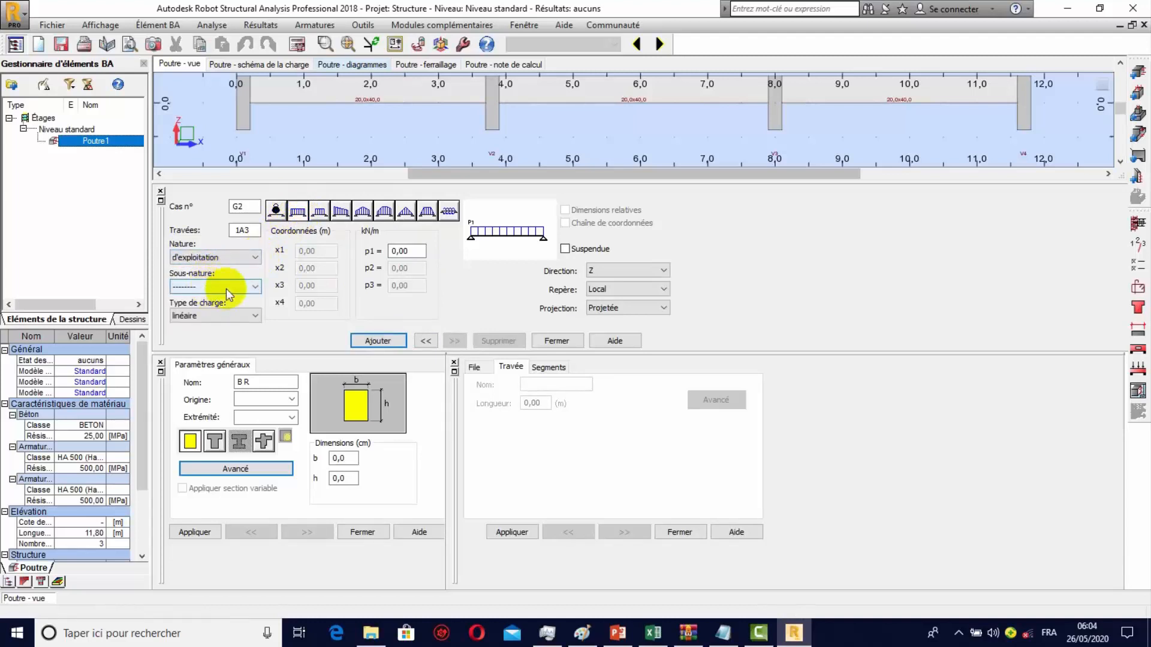
left_click(254, 288)
left_click(254, 296)
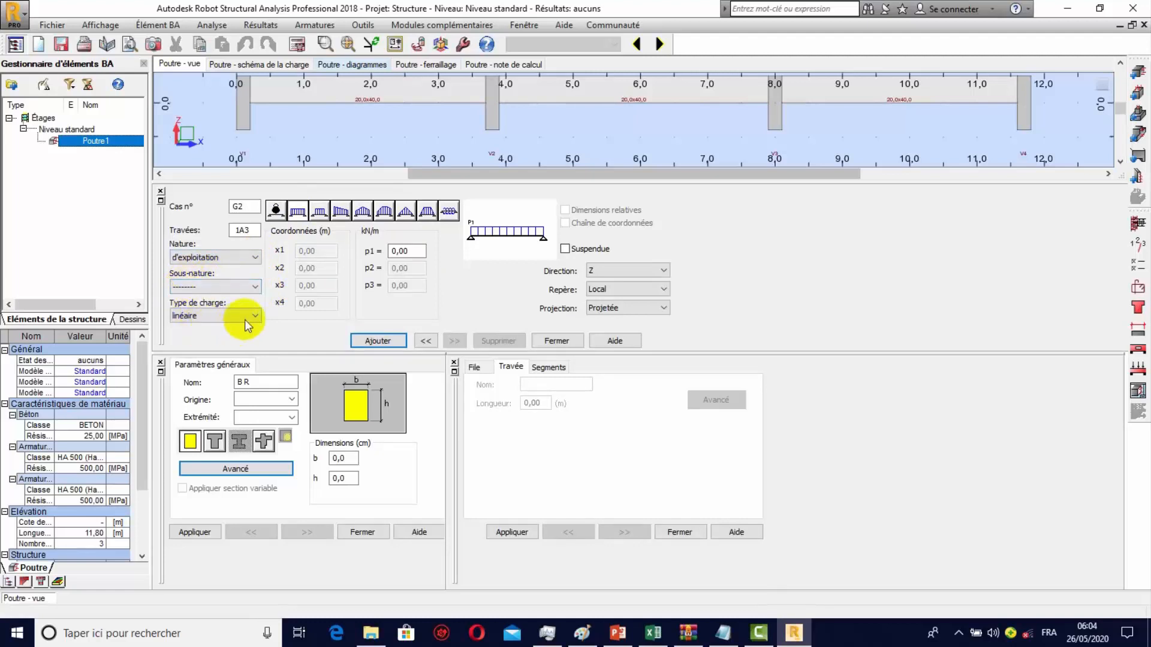
Step: Check the live load in the Paint sketch, then in Robot set p1 to 7 kN/m, add the load and close the load definition
left_click(393, 253)
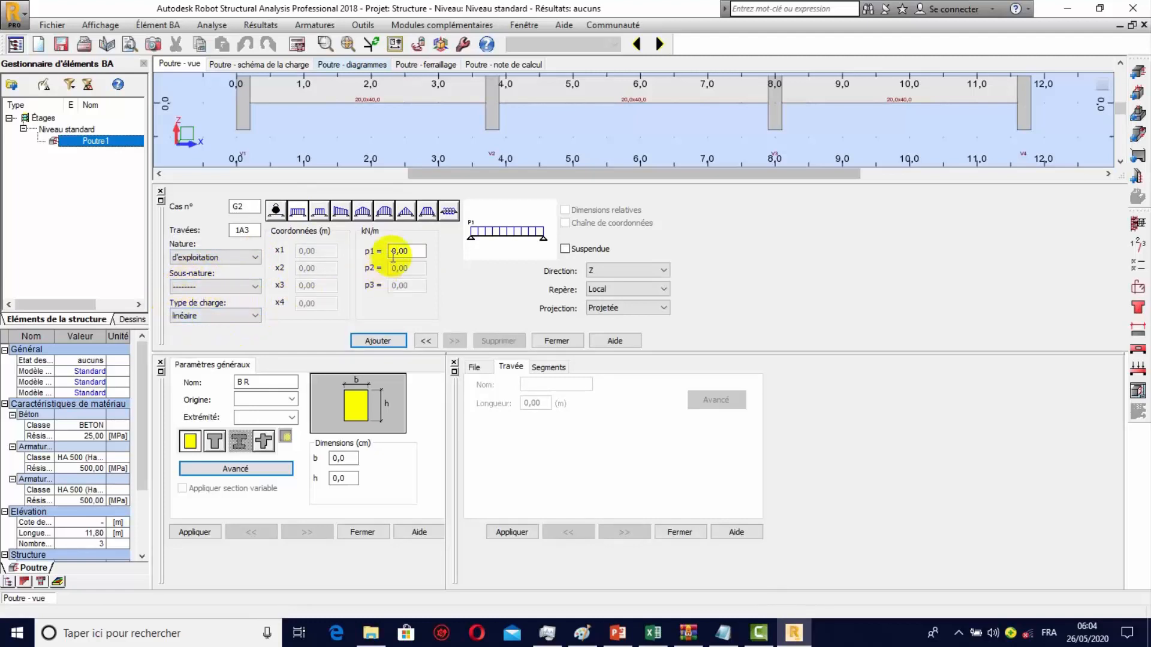
left_click_drag(422, 252, 384, 251)
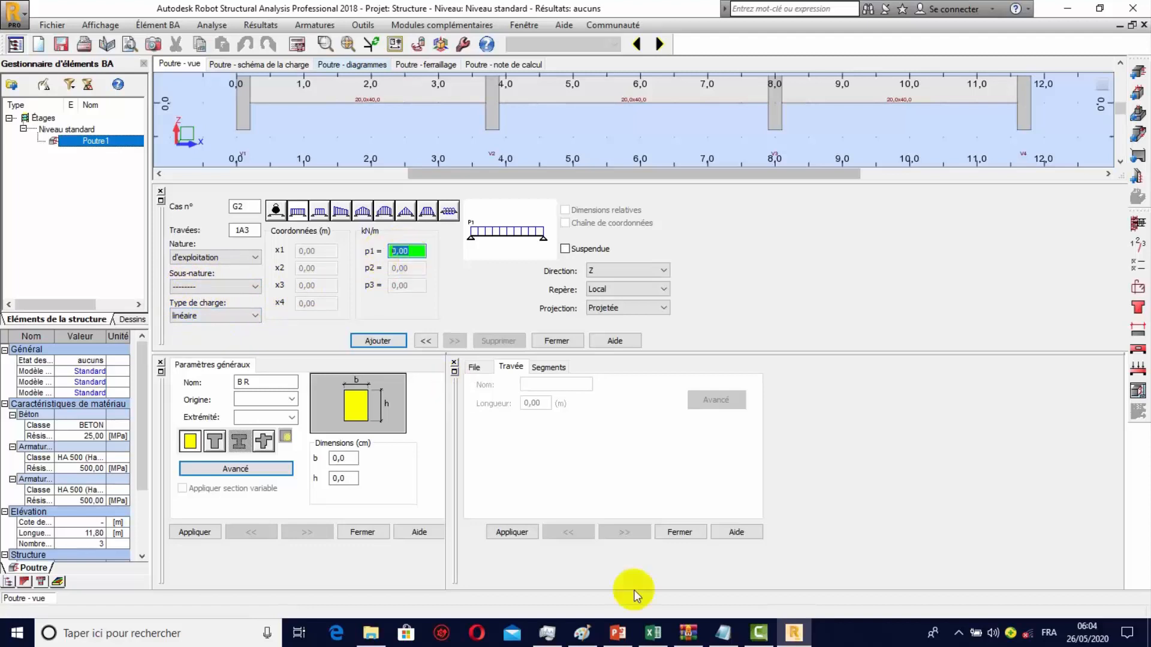
left_click(579, 630)
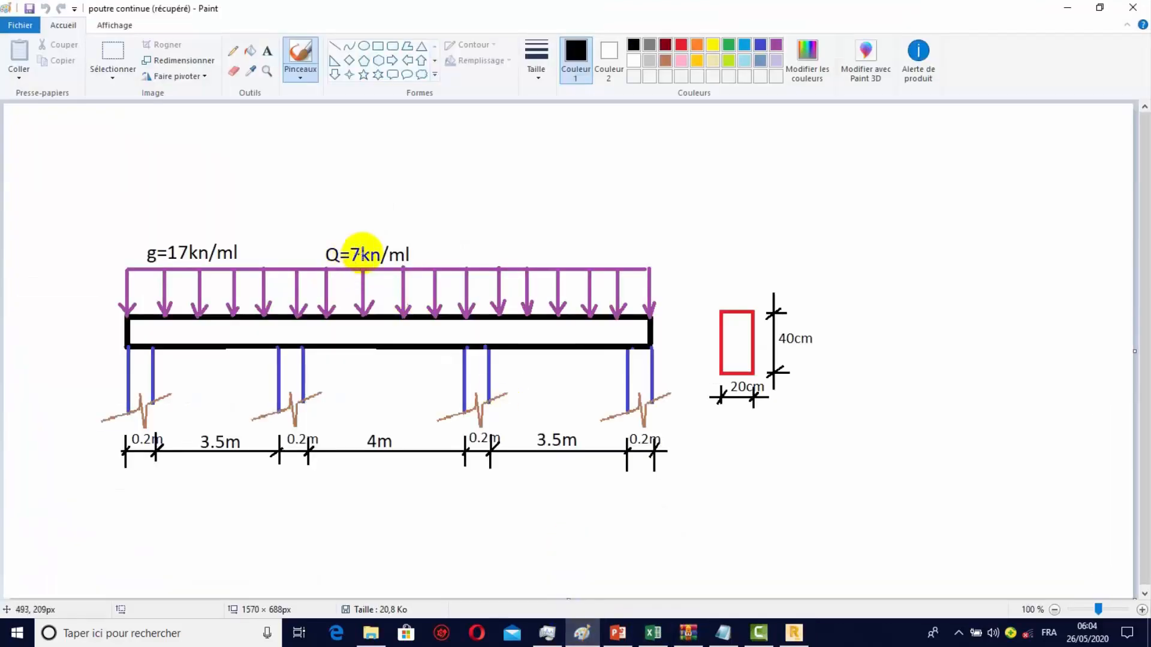
mouse_move(793, 633)
left_click(759, 594)
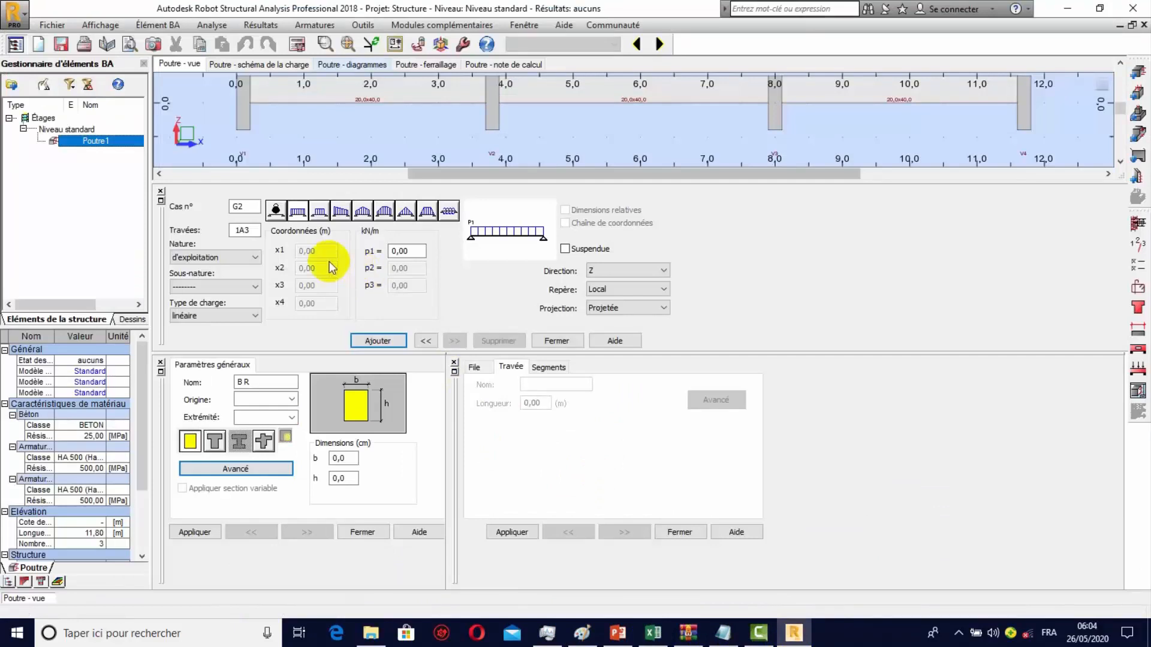
left_click_drag(411, 251, 380, 252)
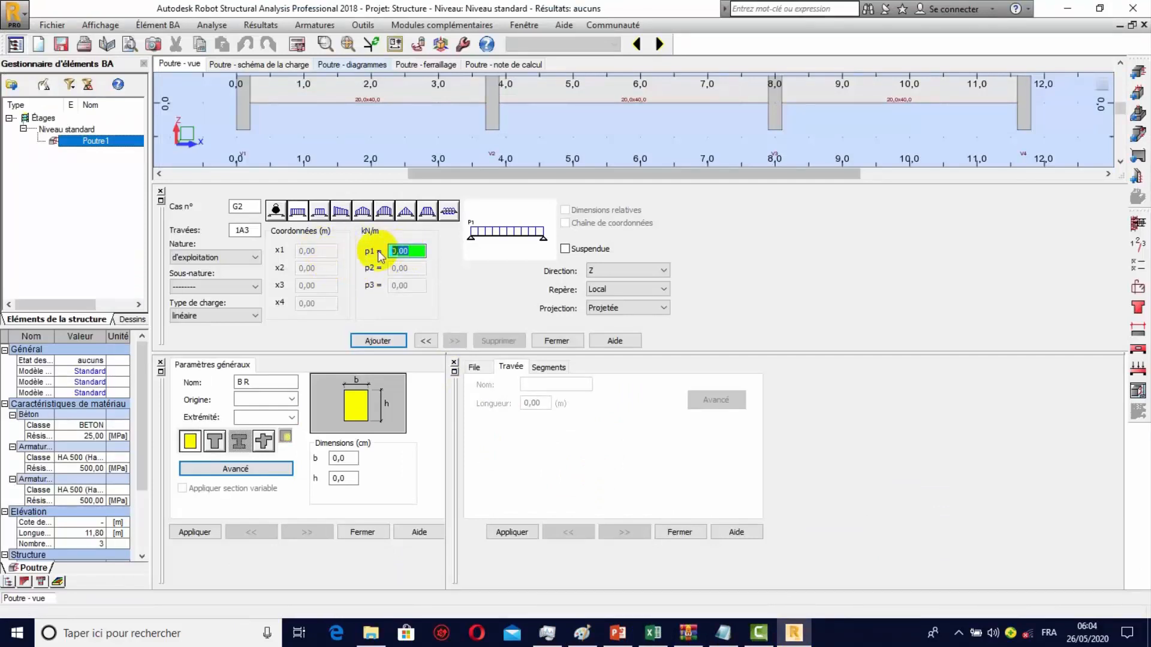
type("7")
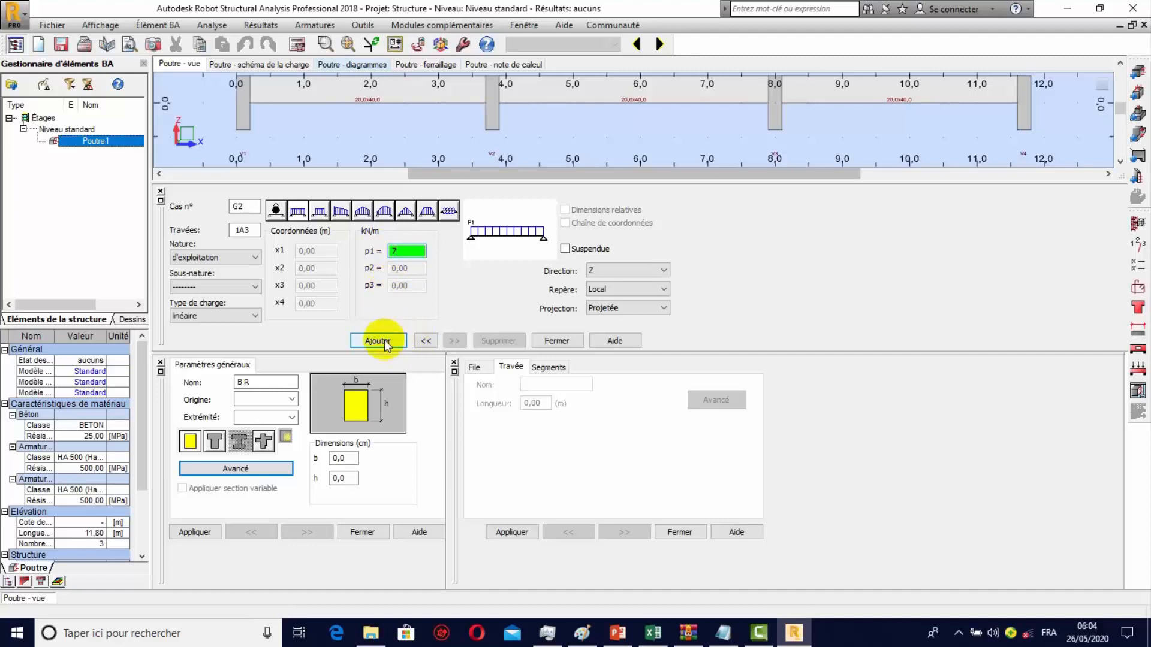
left_click(383, 341)
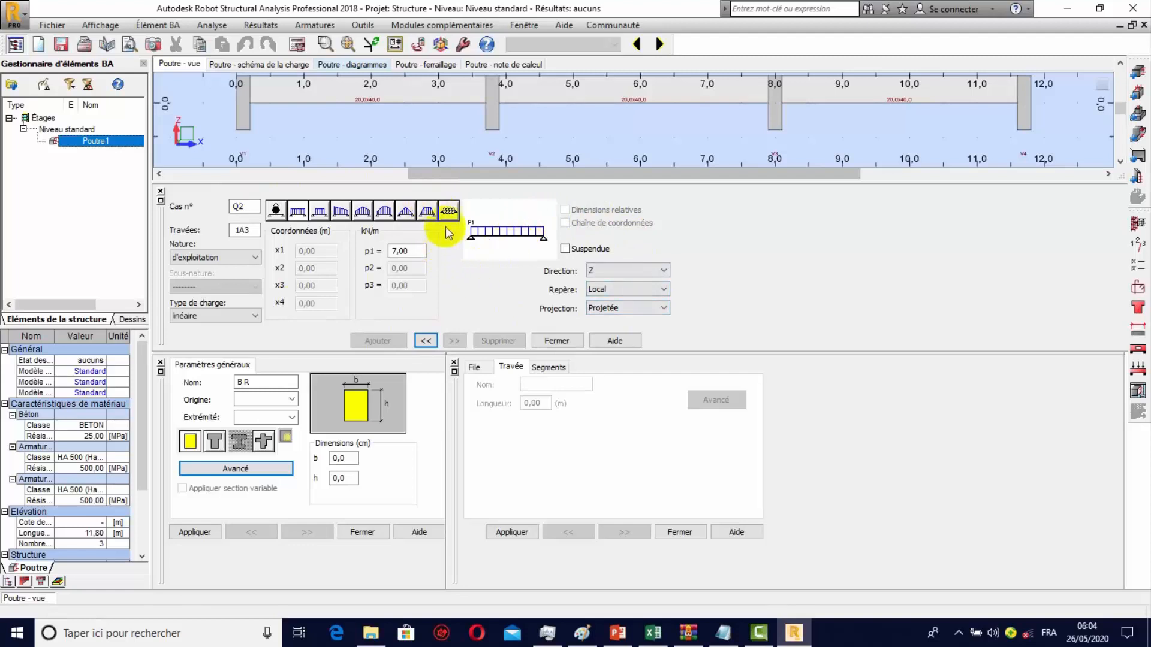
left_click(563, 339)
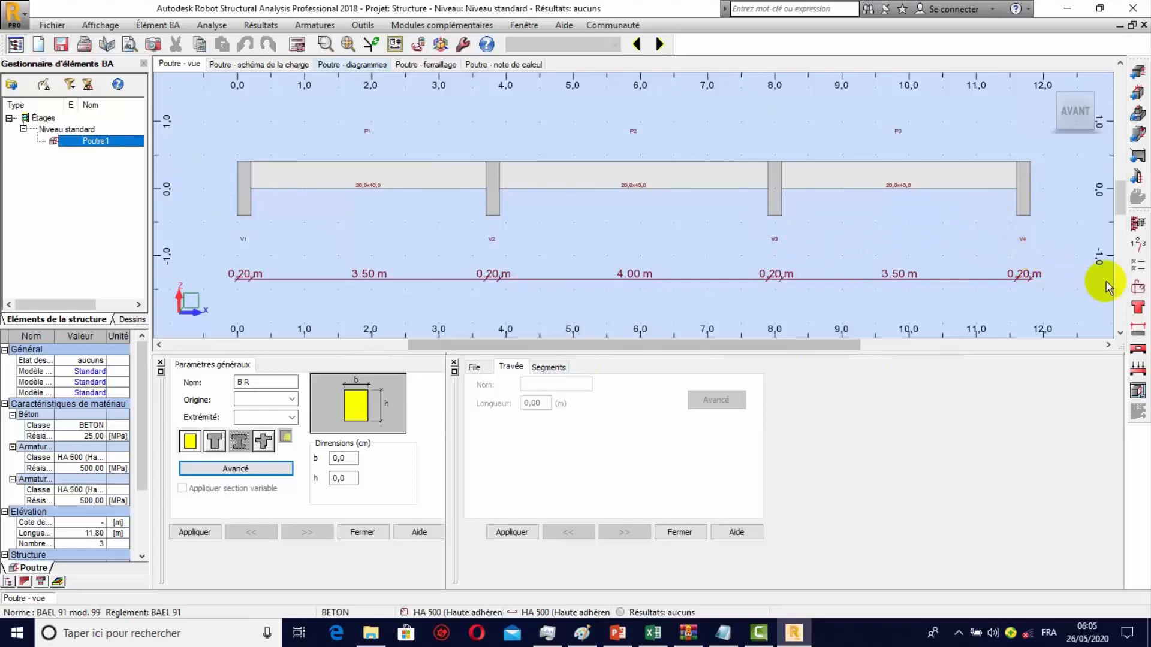
Step: Set the storey parameters to fissuration peu préjudiciable, milieu non agressif and a fire resistance of 0 h
left_click(1137, 247)
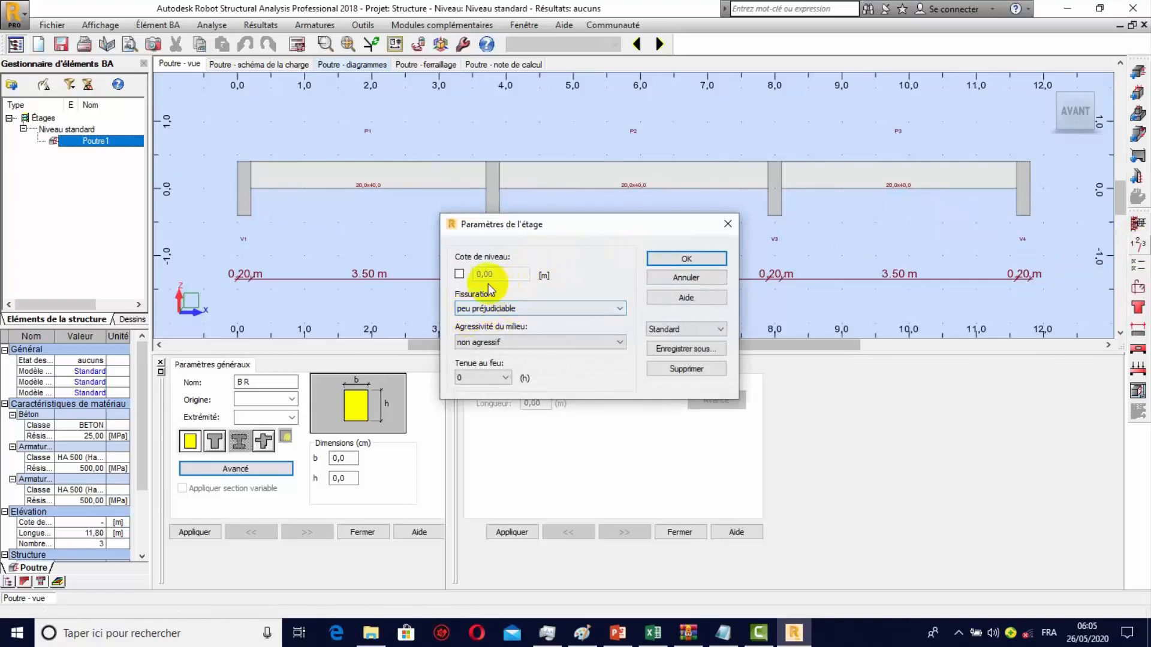
left_click(622, 308)
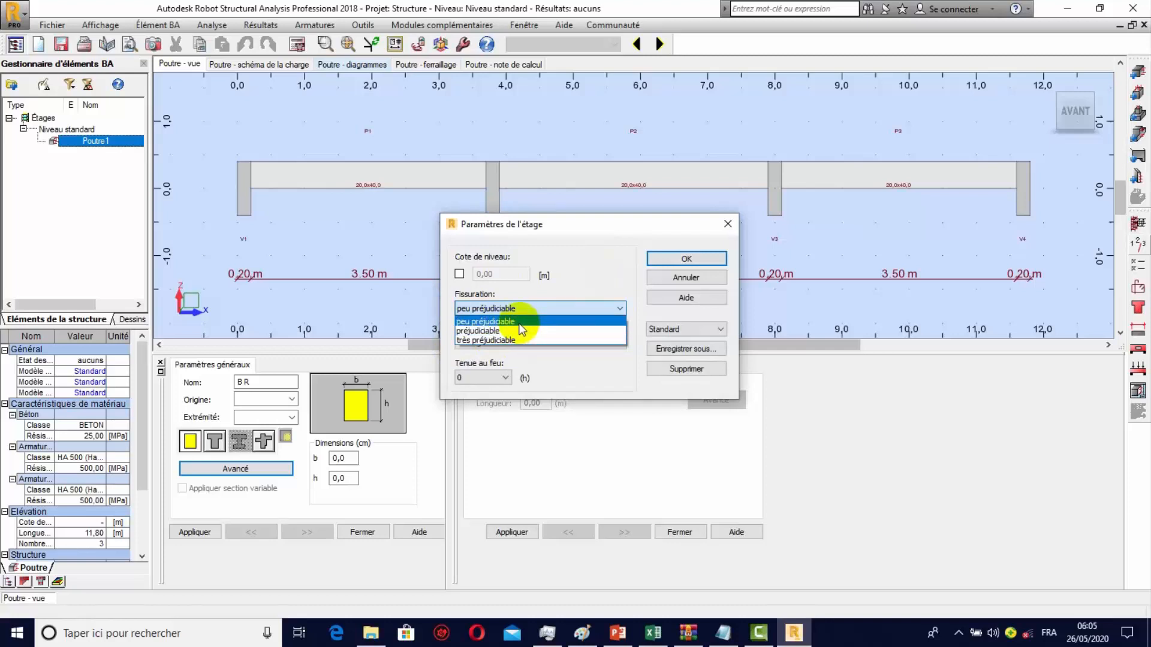
left_click(519, 323)
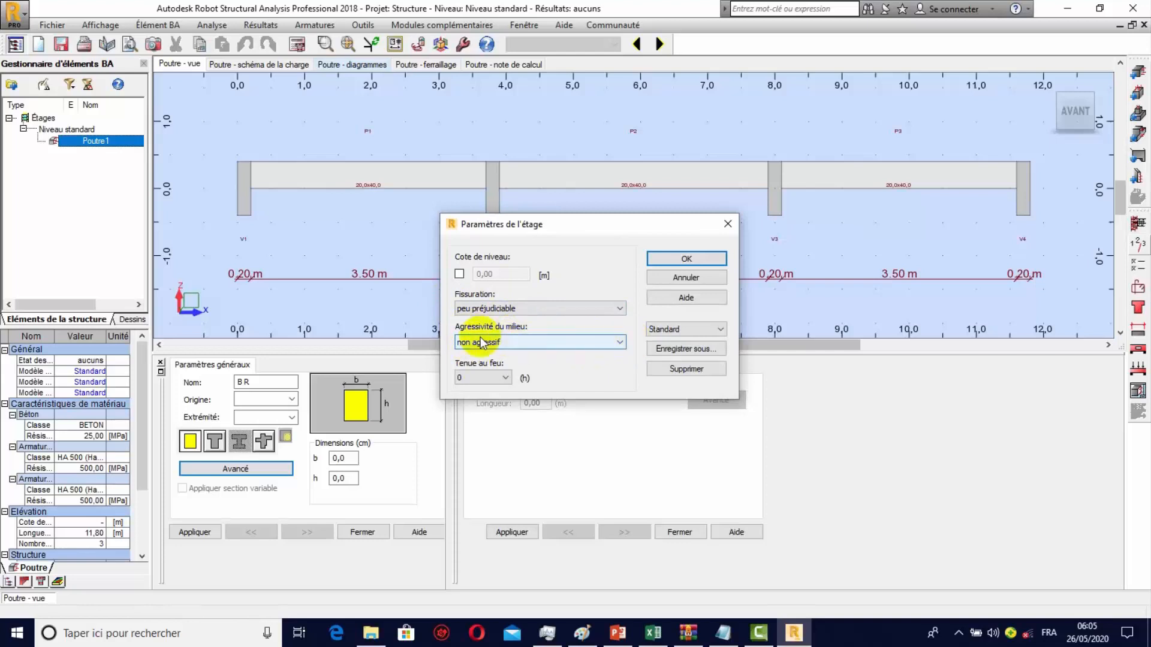
left_click(618, 342)
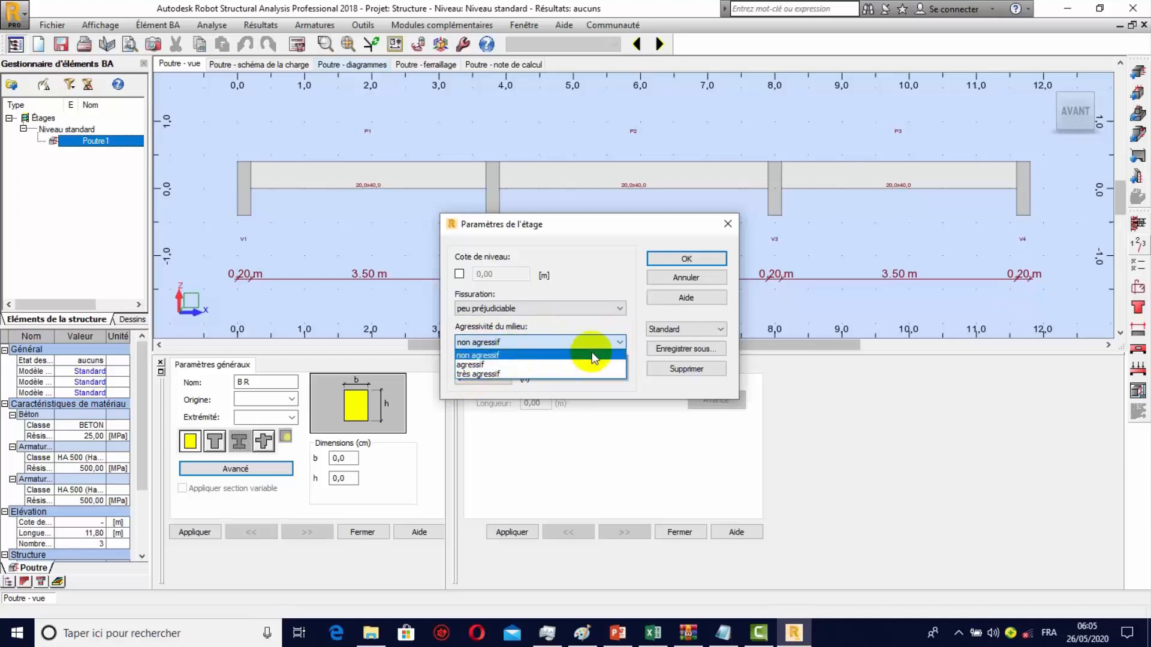
left_click(500, 354)
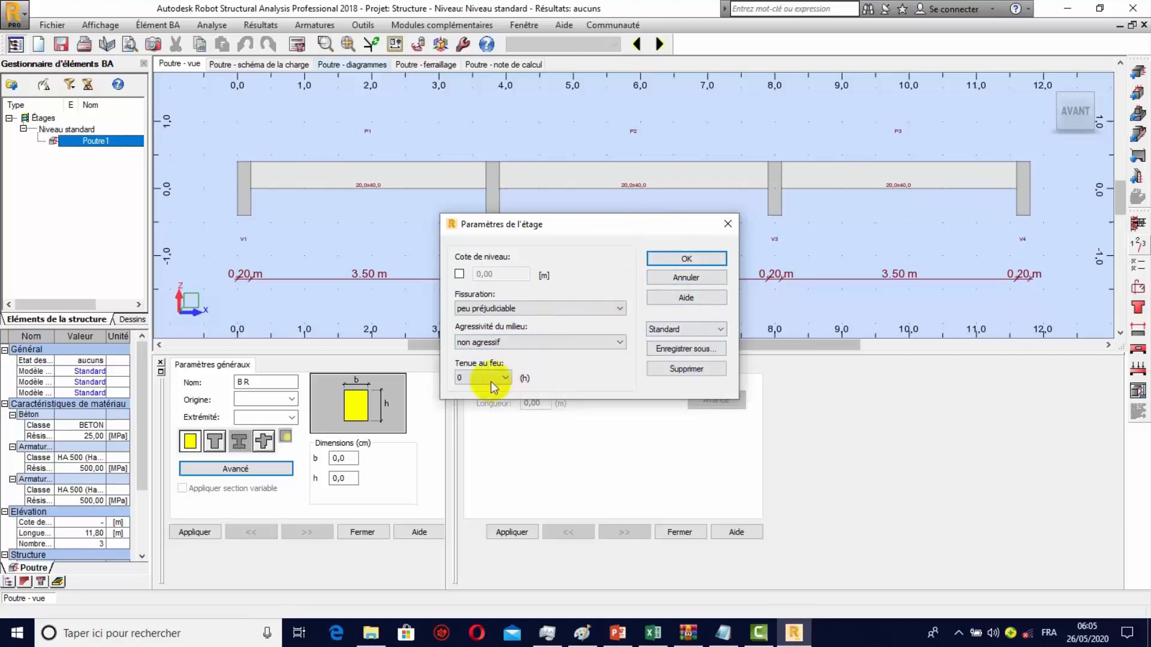
type("0")
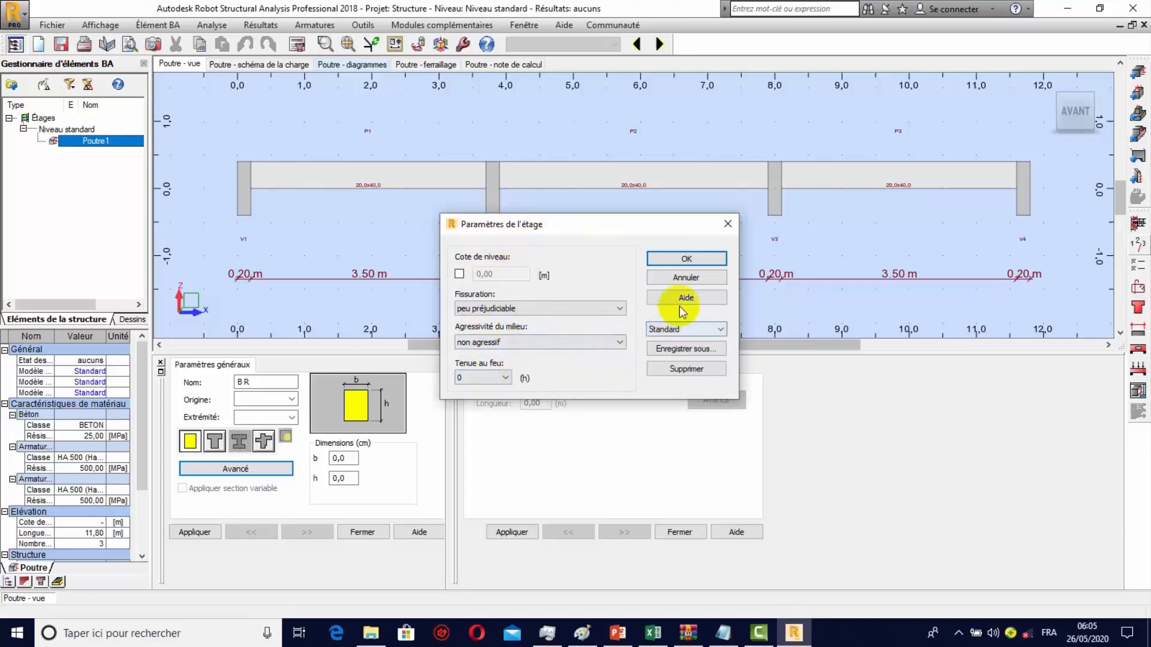
left_click(702, 259)
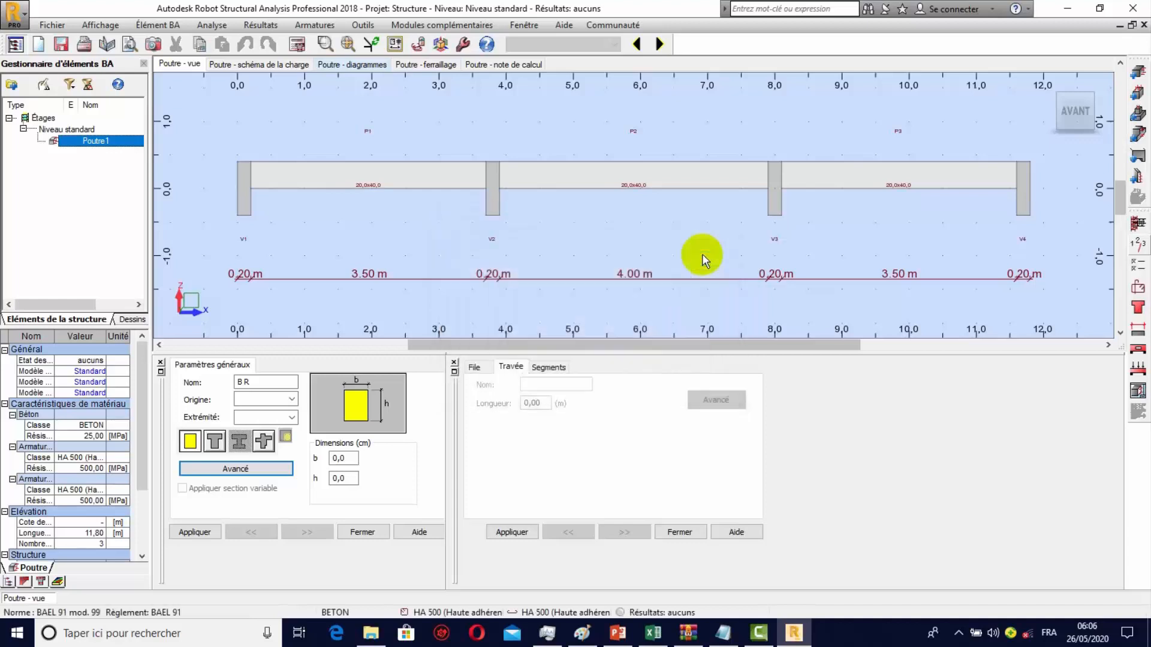
Step: In the beam's calculation options, set the inferior, lateral and superior concrete covers to 2.5 cm
left_click(1139, 265)
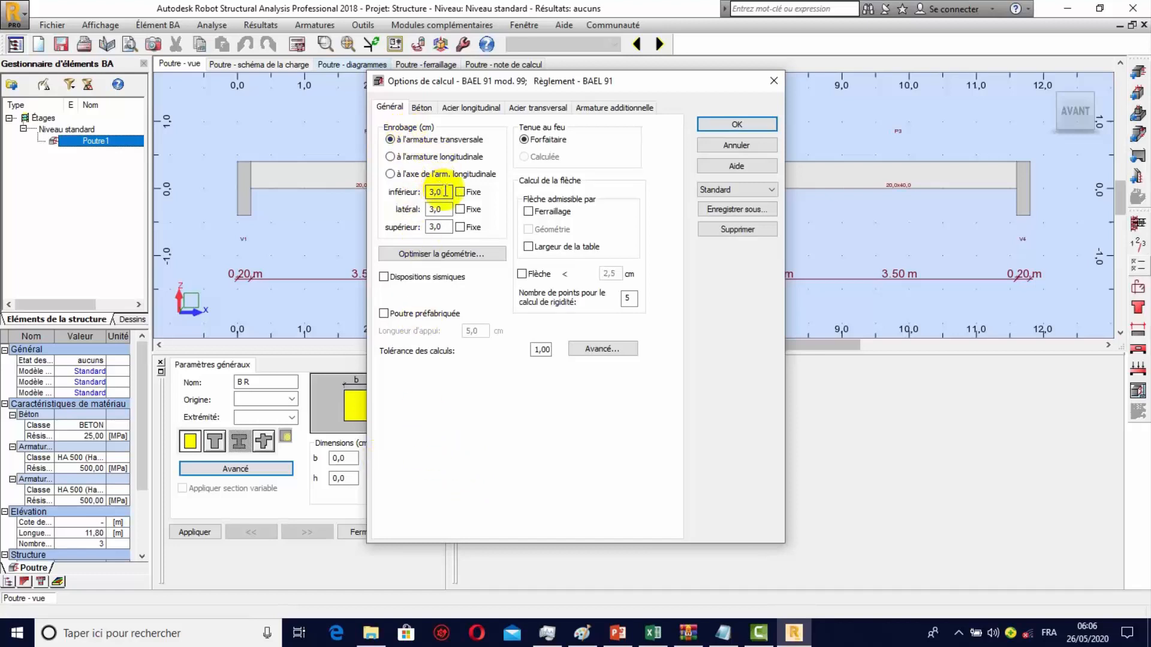
left_click_drag(444, 192, 428, 198)
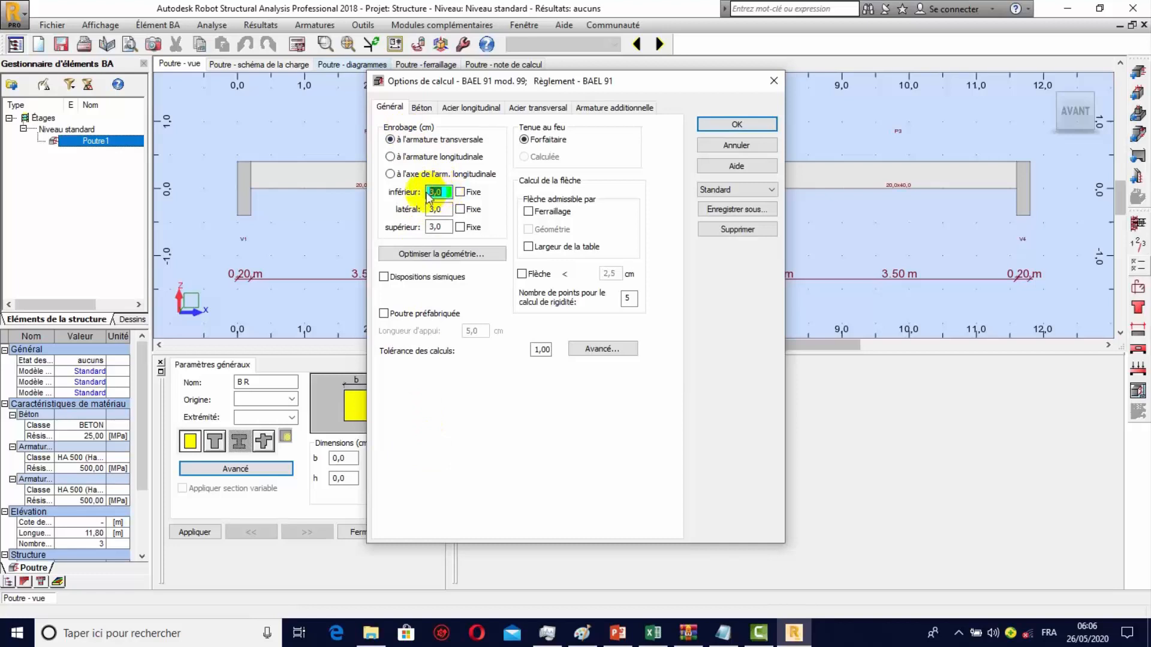
type("2.5")
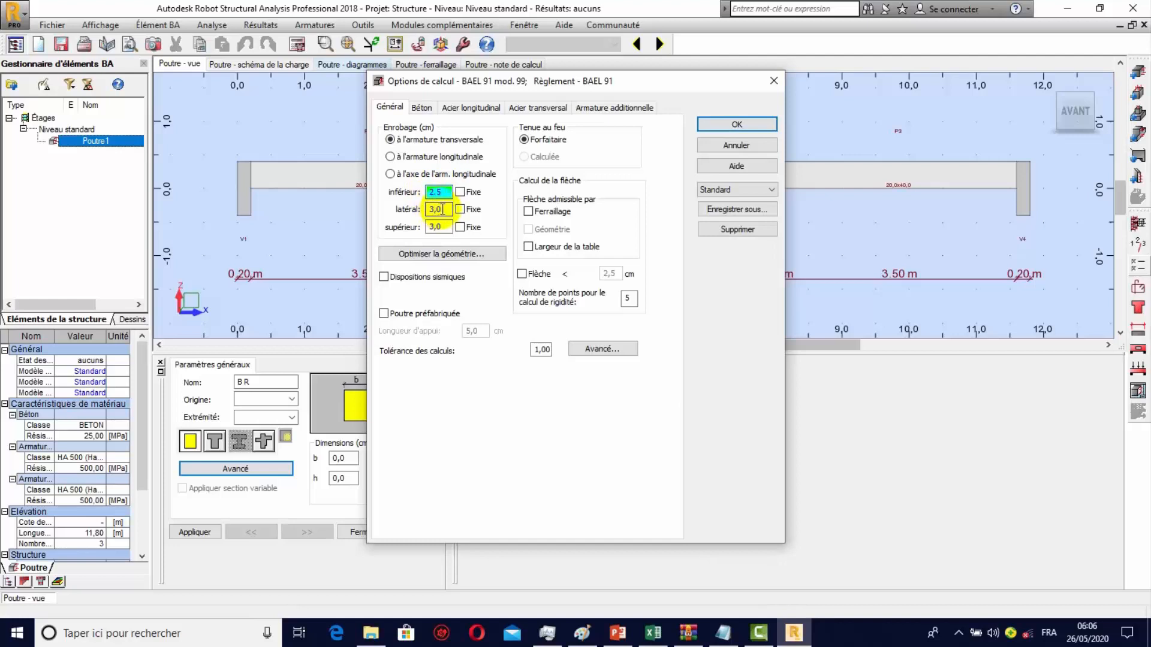
mouse_move(442, 209)
left_mouse_down()
mouse_move(403, 205)
mouse_move(425, 203)
left_mouse_up()
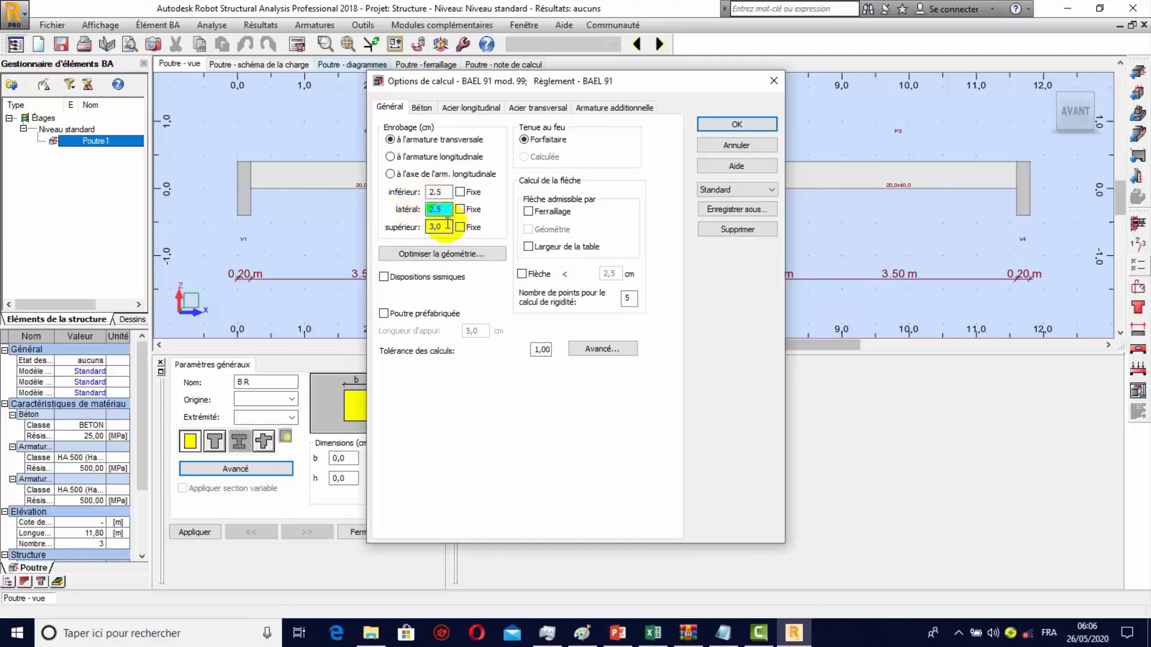
left_click_drag(449, 227, 407, 234)
type("2.5")
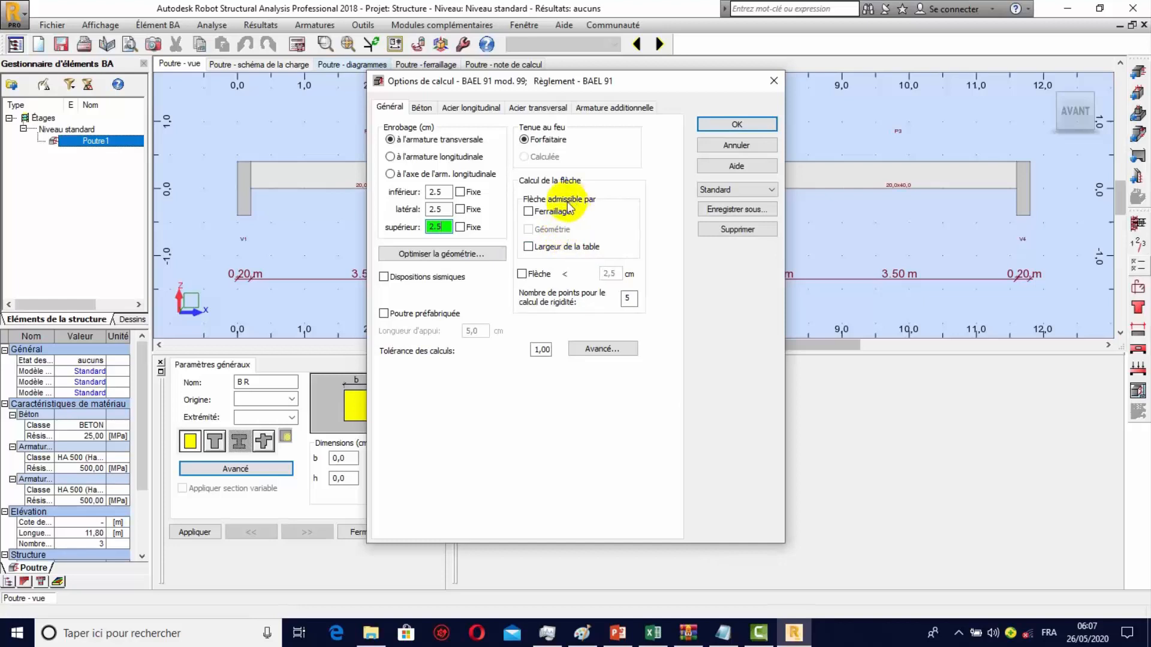
left_click(521, 275)
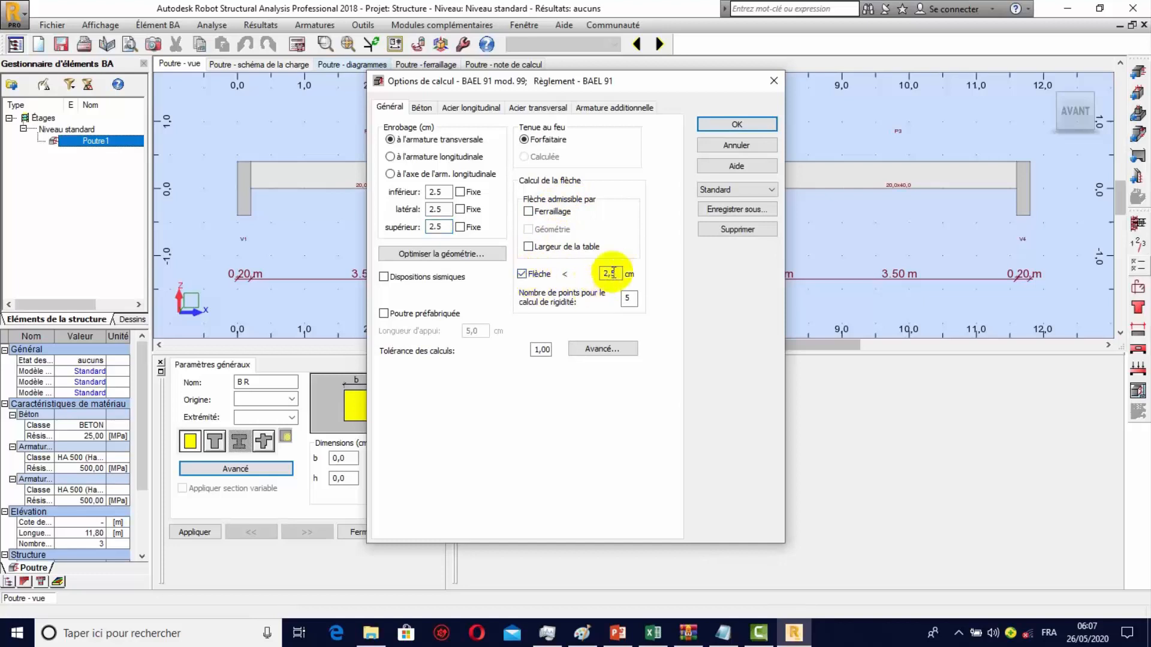
left_click(609, 275)
left_click(522, 275)
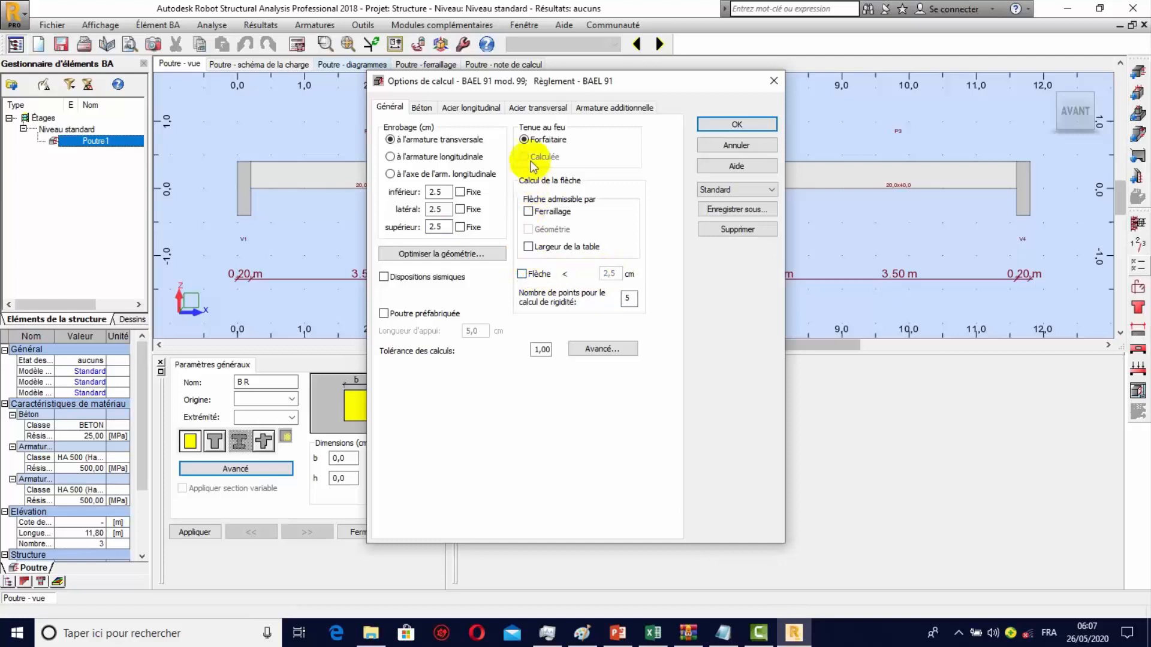
Step: Choose BETON25 as the concrete material in the calculation options
left_click(422, 108)
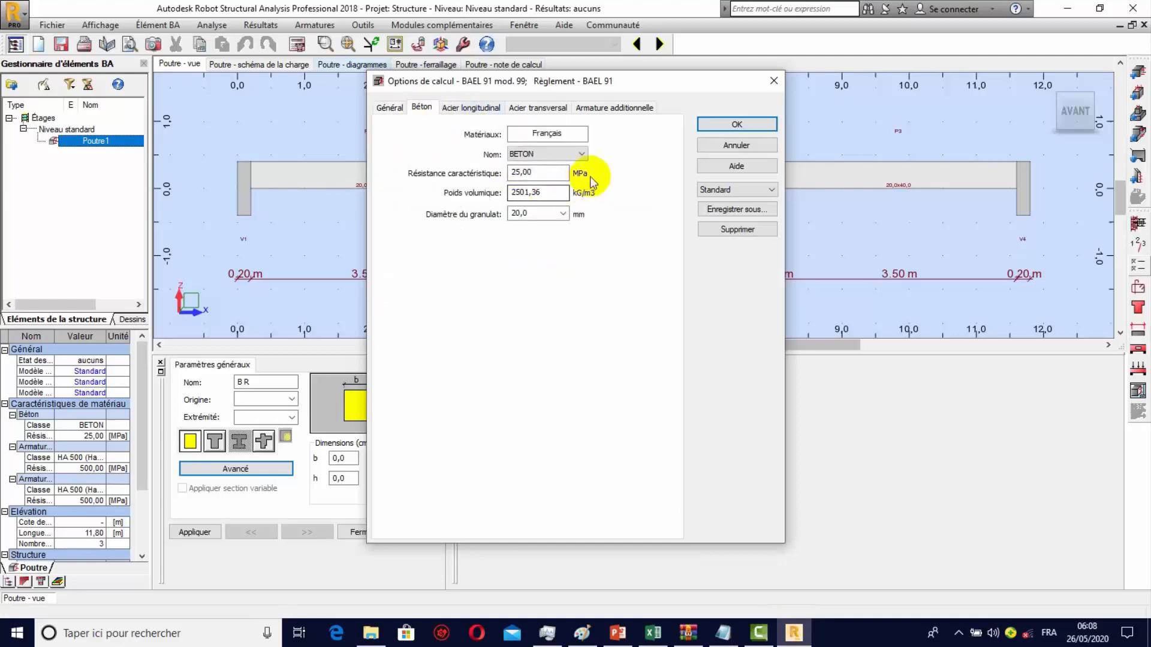
left_click(580, 156)
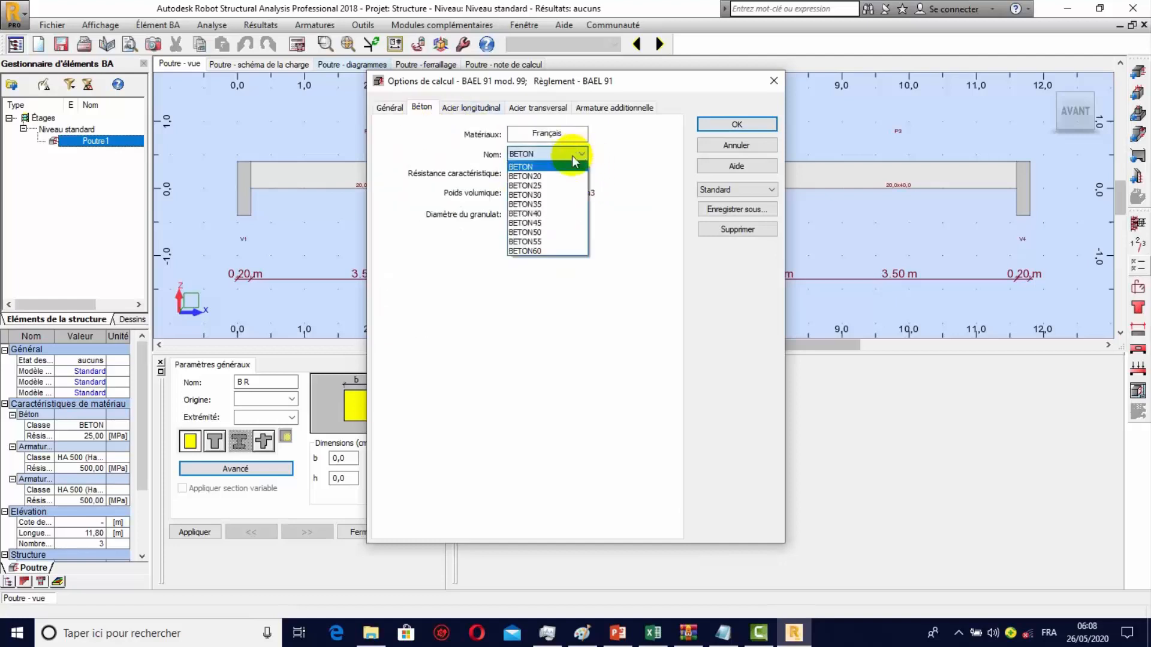
left_click(546, 186)
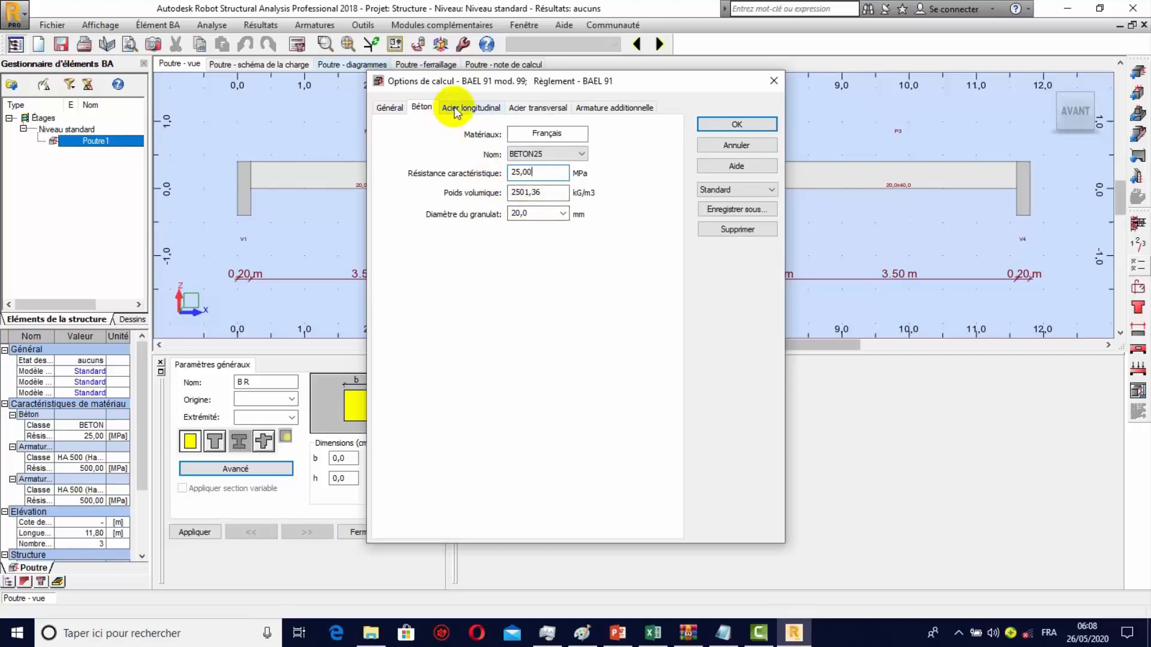
Step: Set the longitudinal steel class to HA 400 and allow only bar diameters 8, 10 and 12 mm
left_click(455, 109)
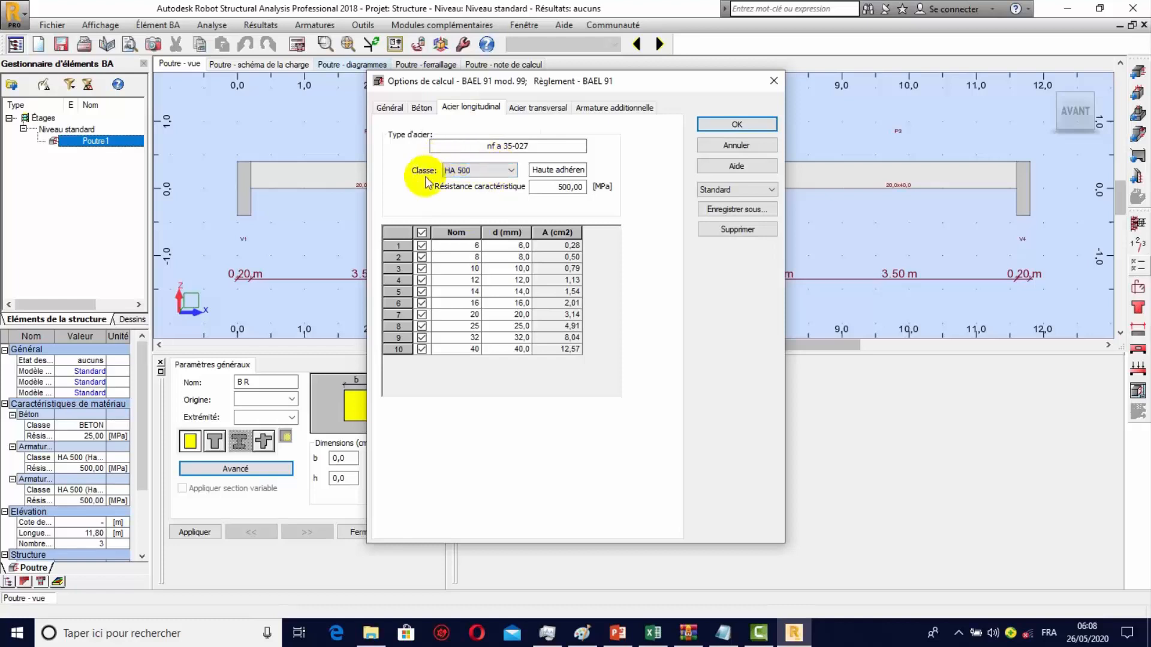
left_click(514, 170)
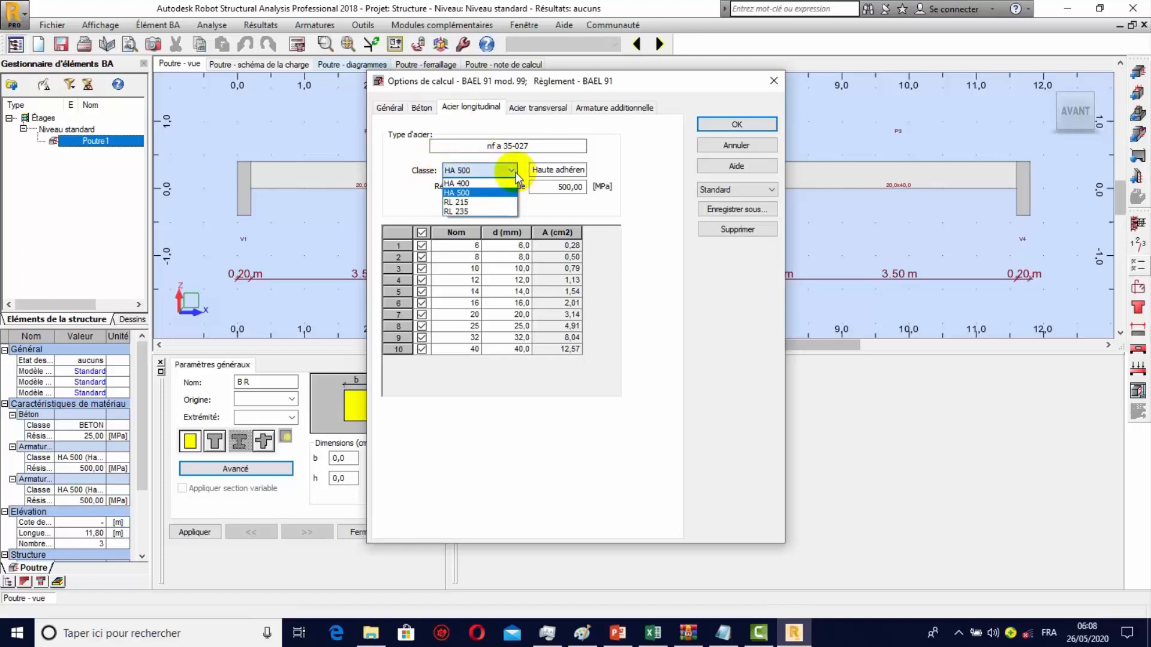
left_click(473, 183)
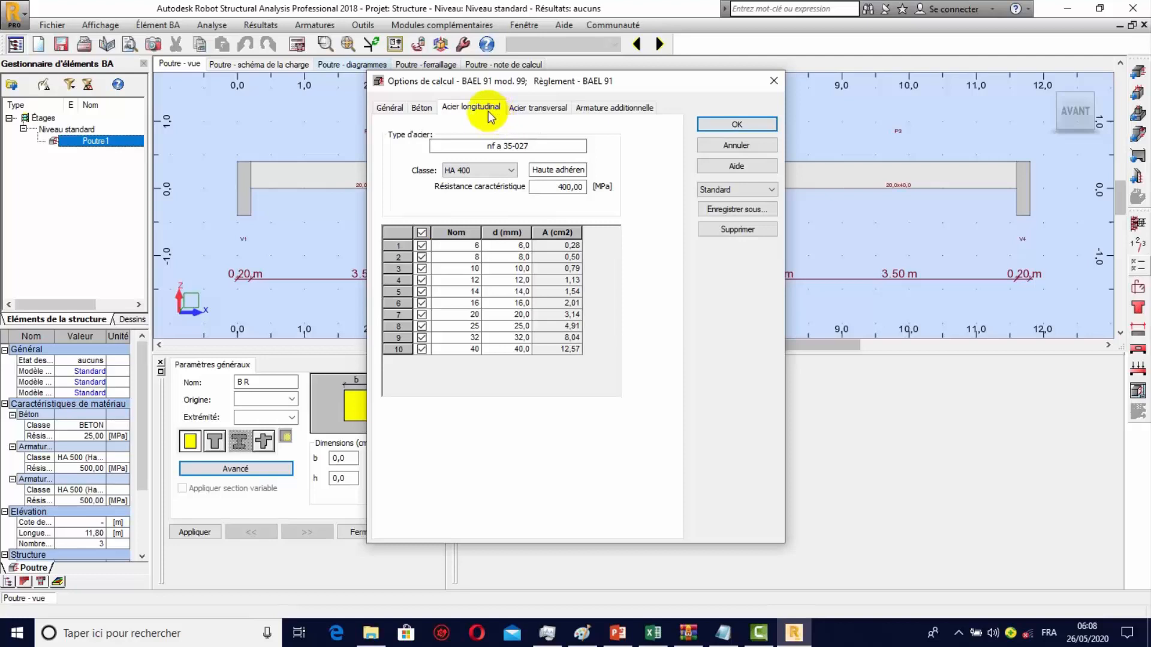
left_click(422, 233)
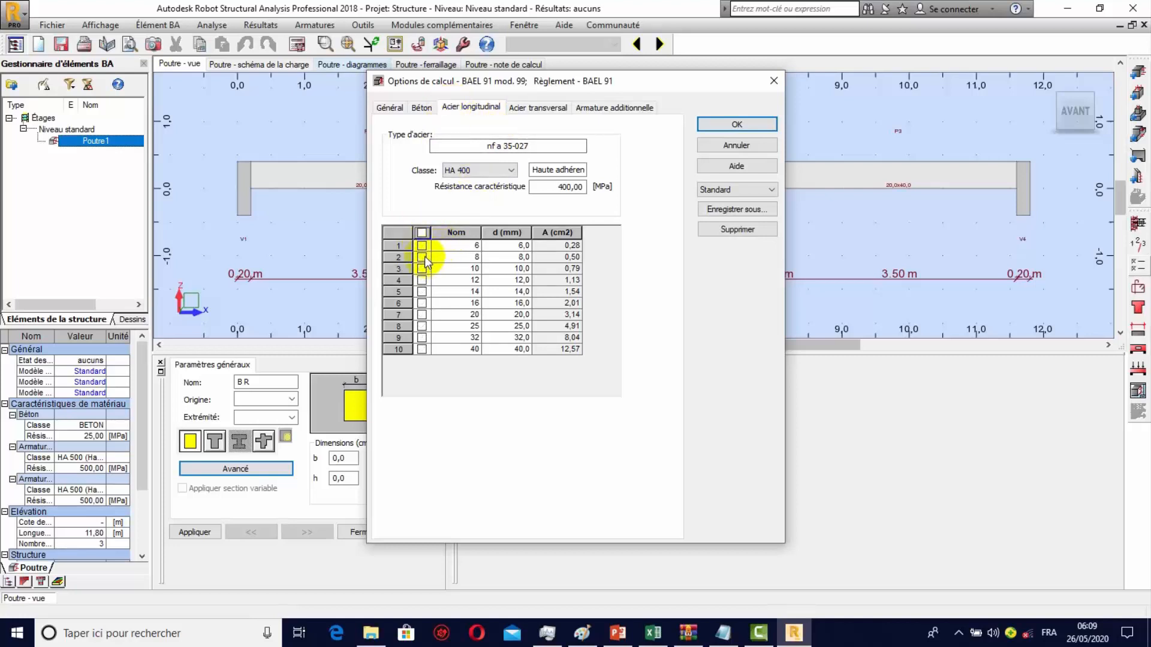
left_click(424, 256)
left_click(422, 268)
left_click(421, 281)
Step: Set the transversal steel class to RL 215 and allow only bar diameters 6 and 8 mm
left_click(533, 107)
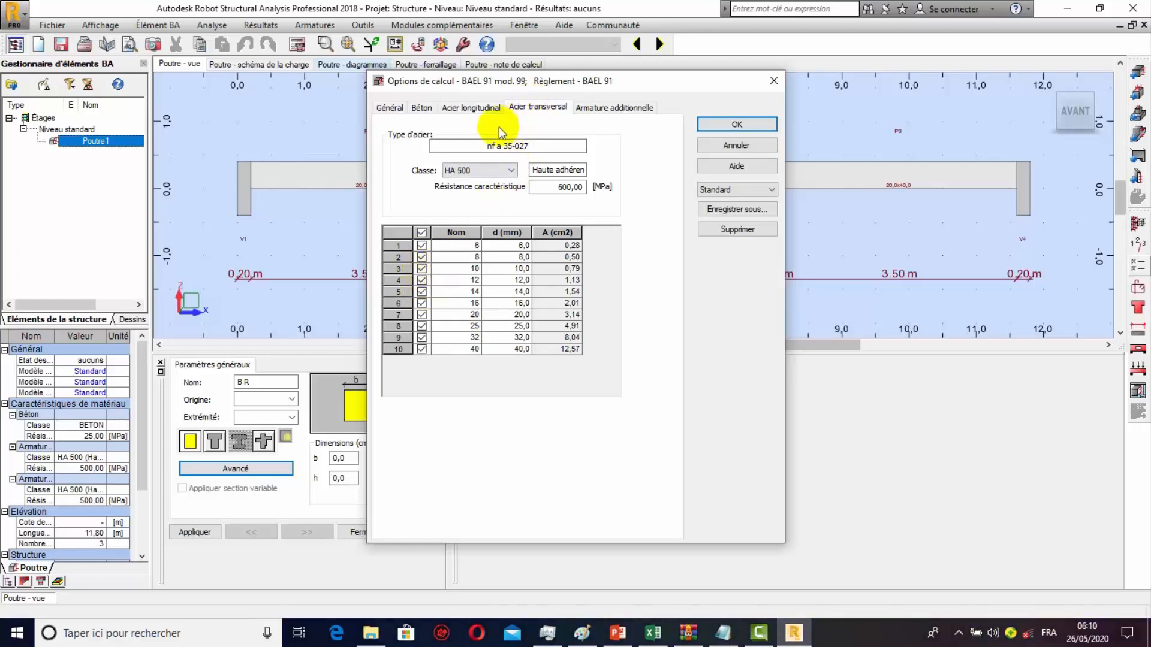
left_click(492, 172)
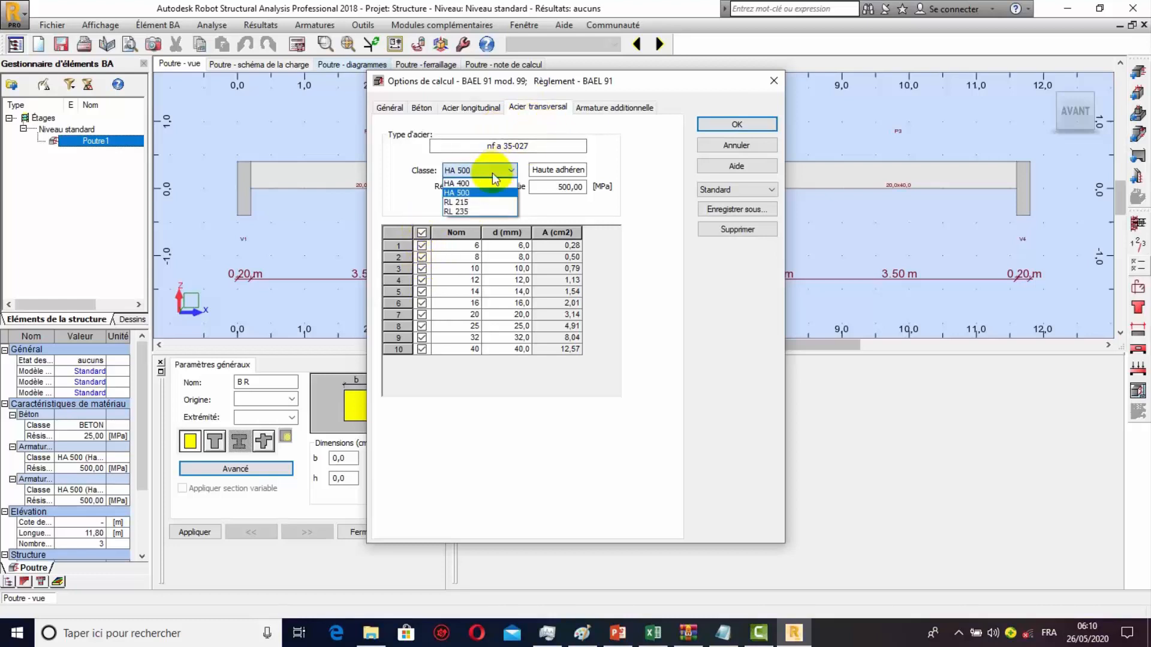
left_click(474, 202)
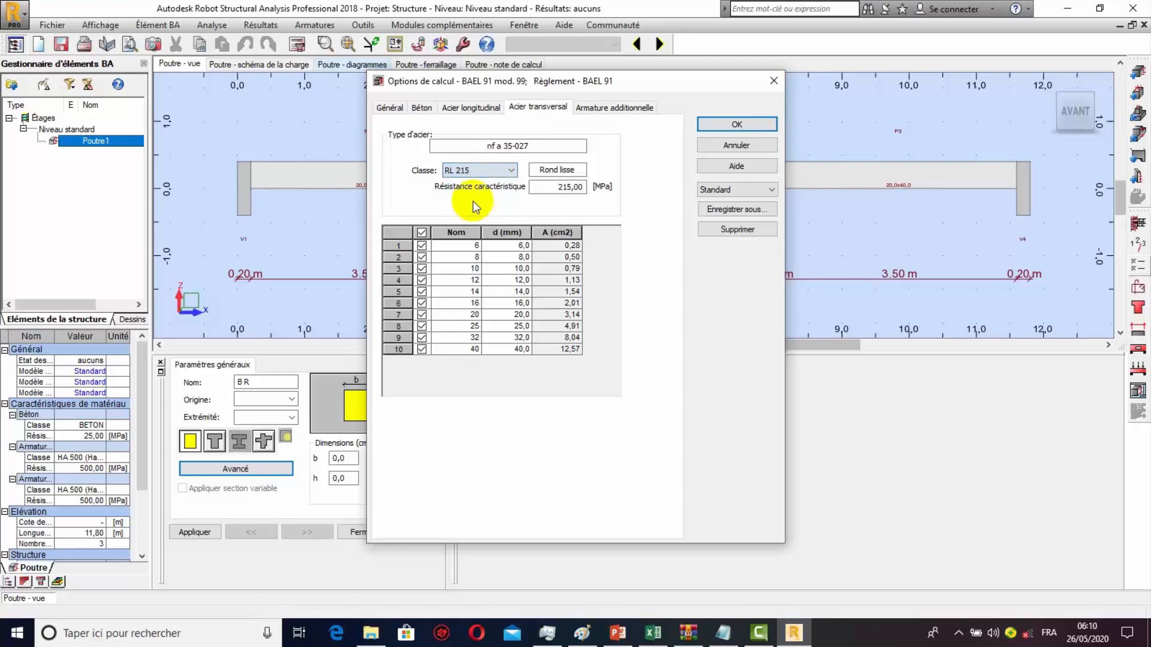
left_click(422, 234)
left_click(422, 245)
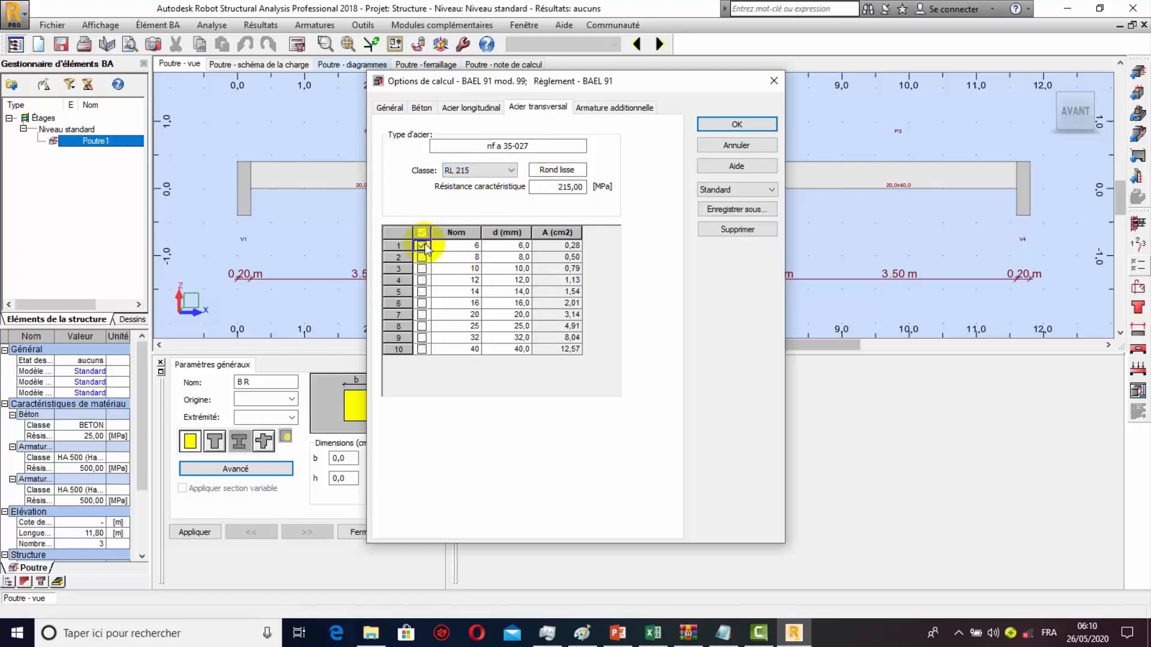
left_click(422, 257)
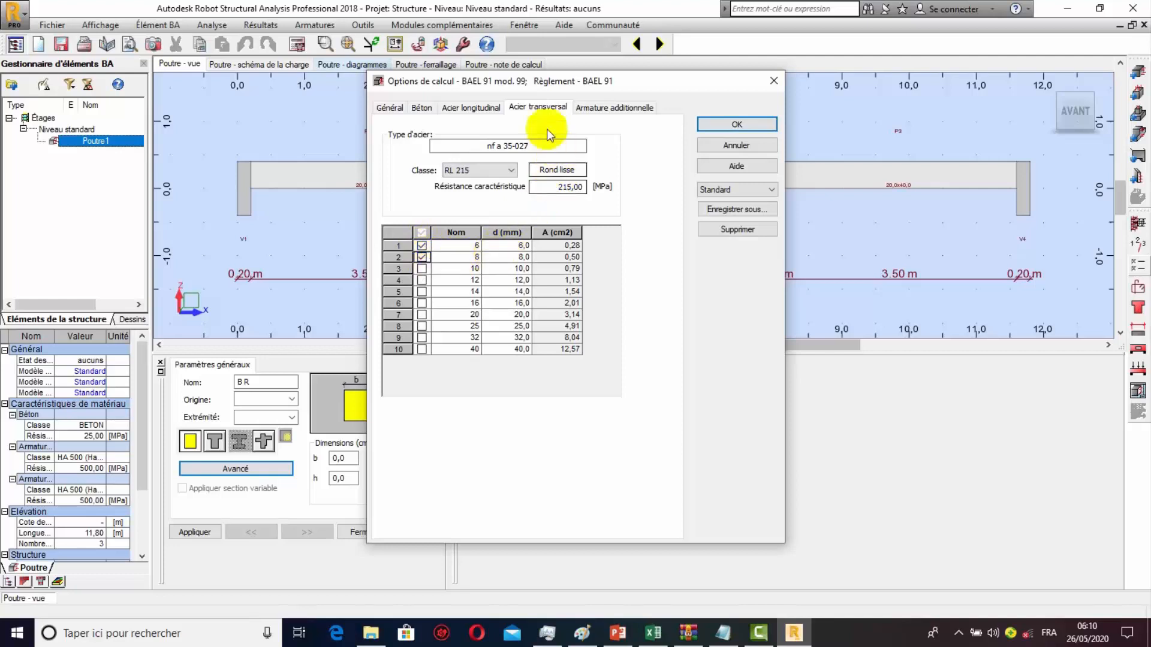
Step: Set the additional reinforcement to class HA 400 with only 8 and 10 mm bars, and accept the calculation options
left_click(596, 109)
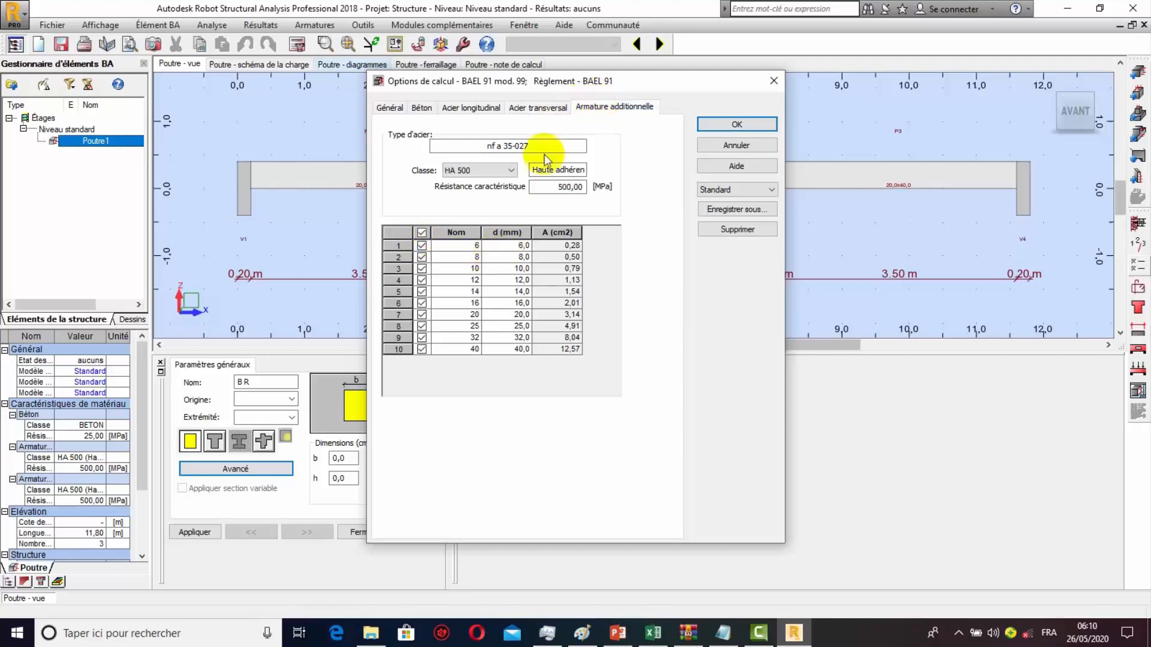
left_click(498, 168)
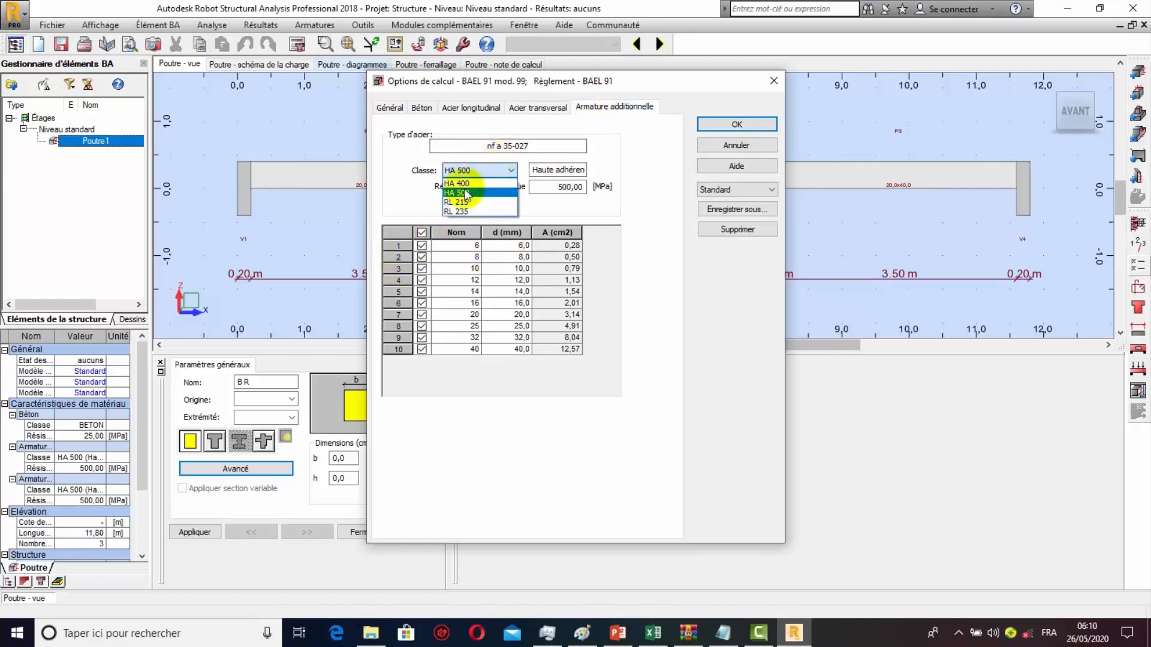
left_click(462, 182)
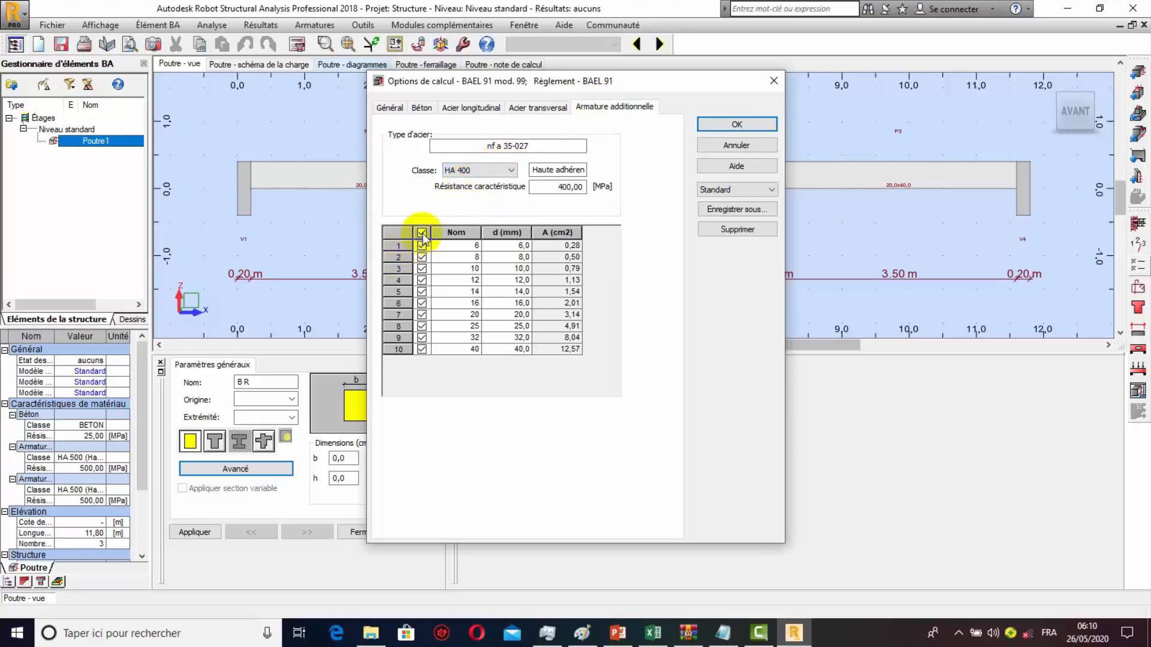
left_click(422, 233)
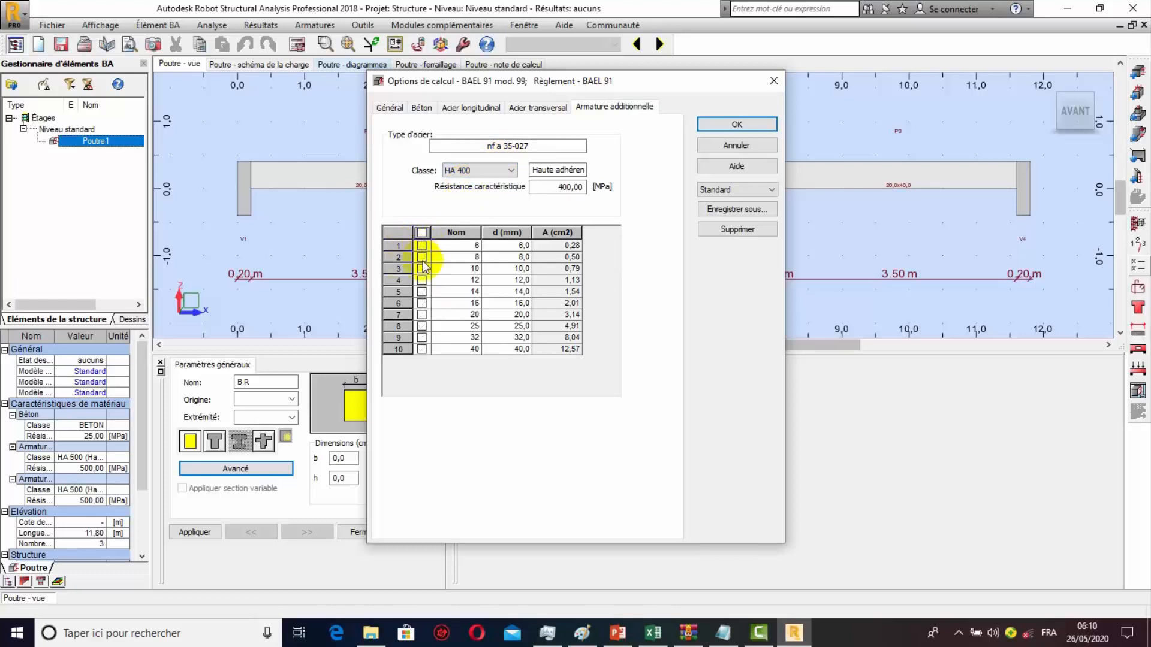
left_click(422, 257)
left_click(422, 268)
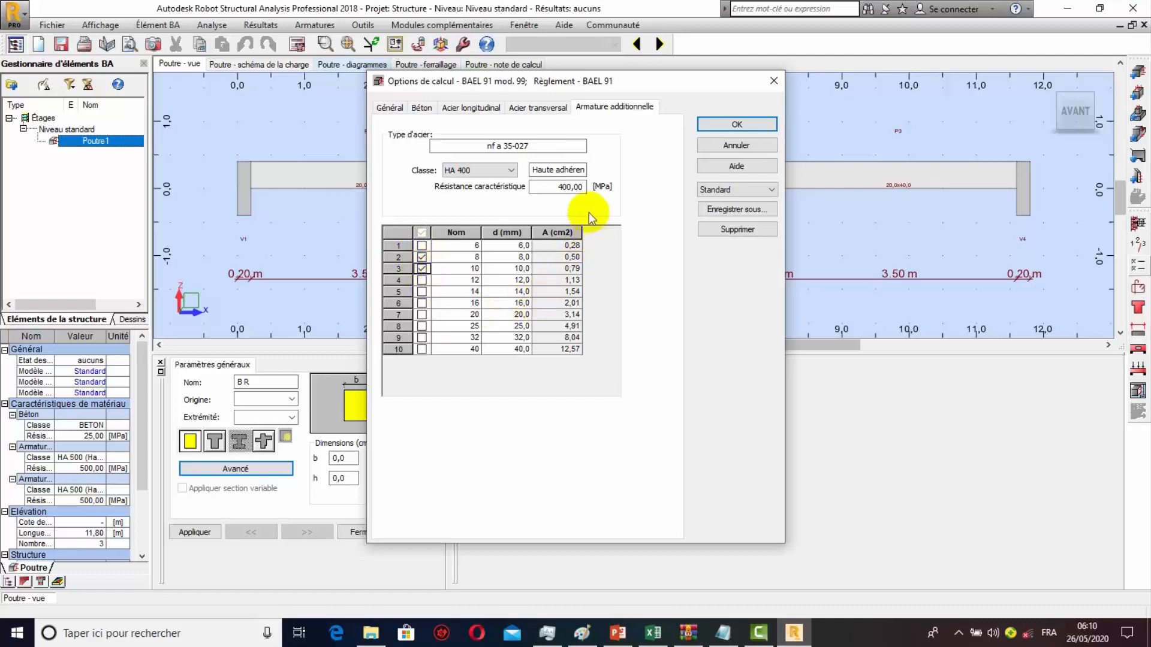
left_click(724, 130)
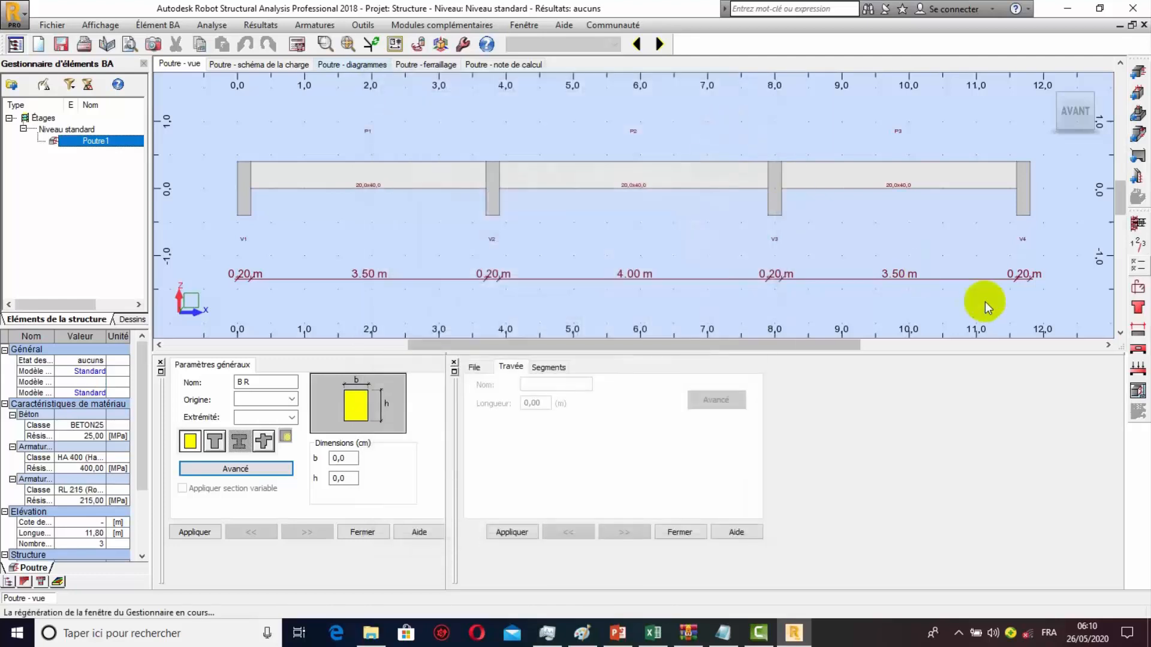
Step: In the beam's reinforcement layout settings, limit both the inferior and superior bars to at most two layers
left_click(1137, 292)
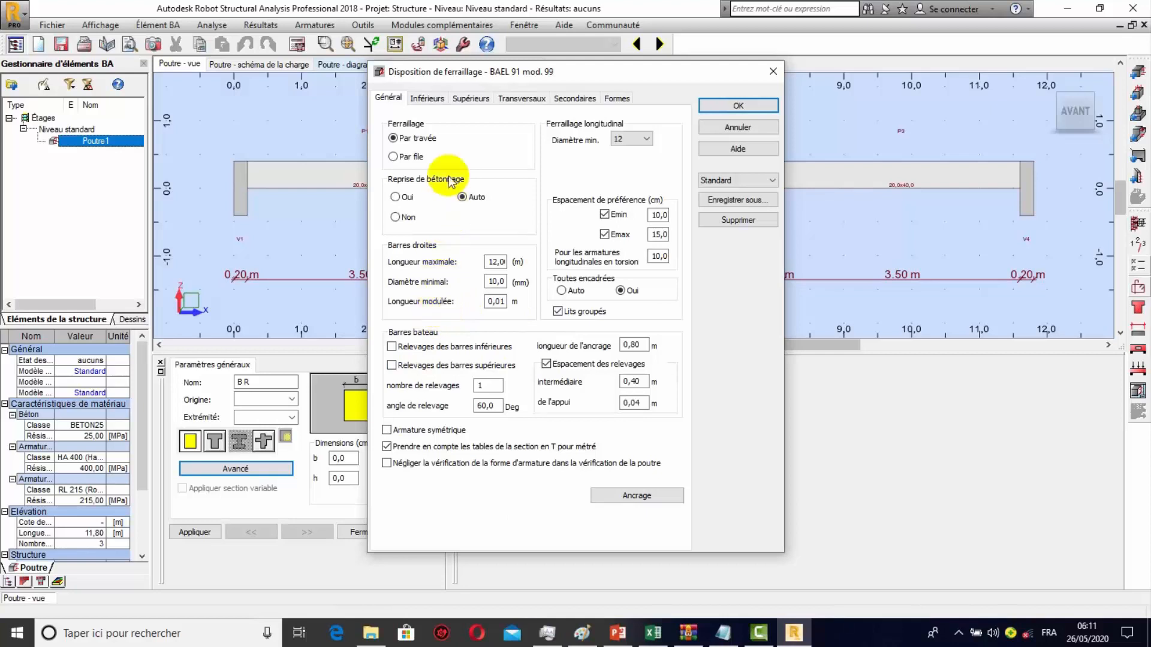
left_click(426, 99)
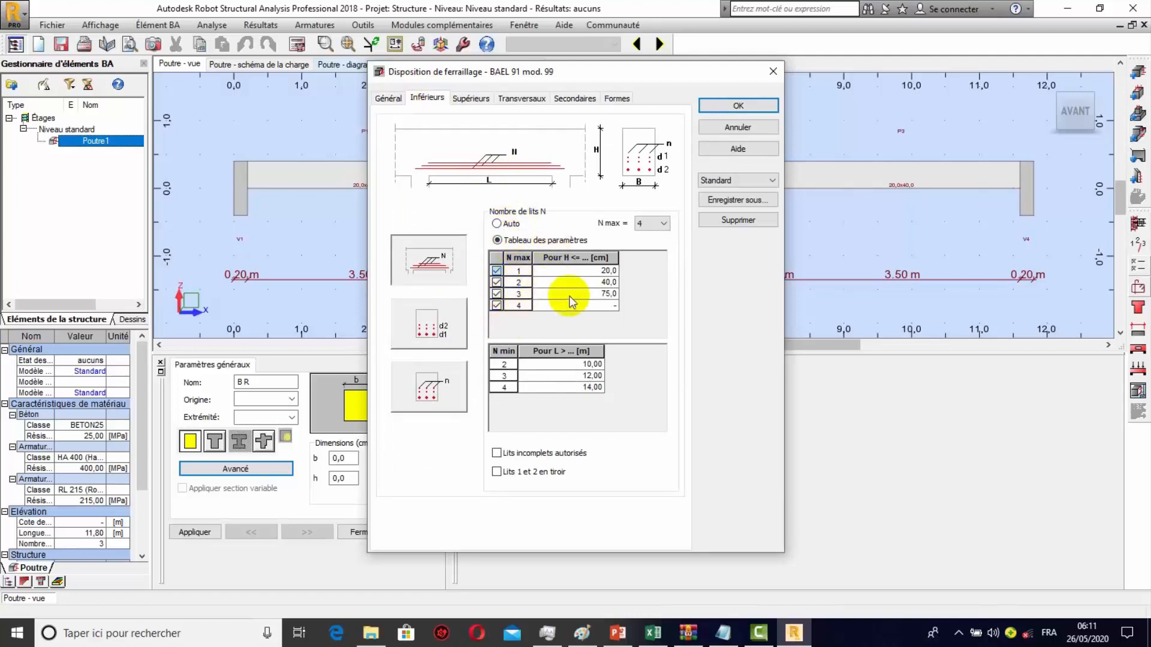
left_click(496, 294)
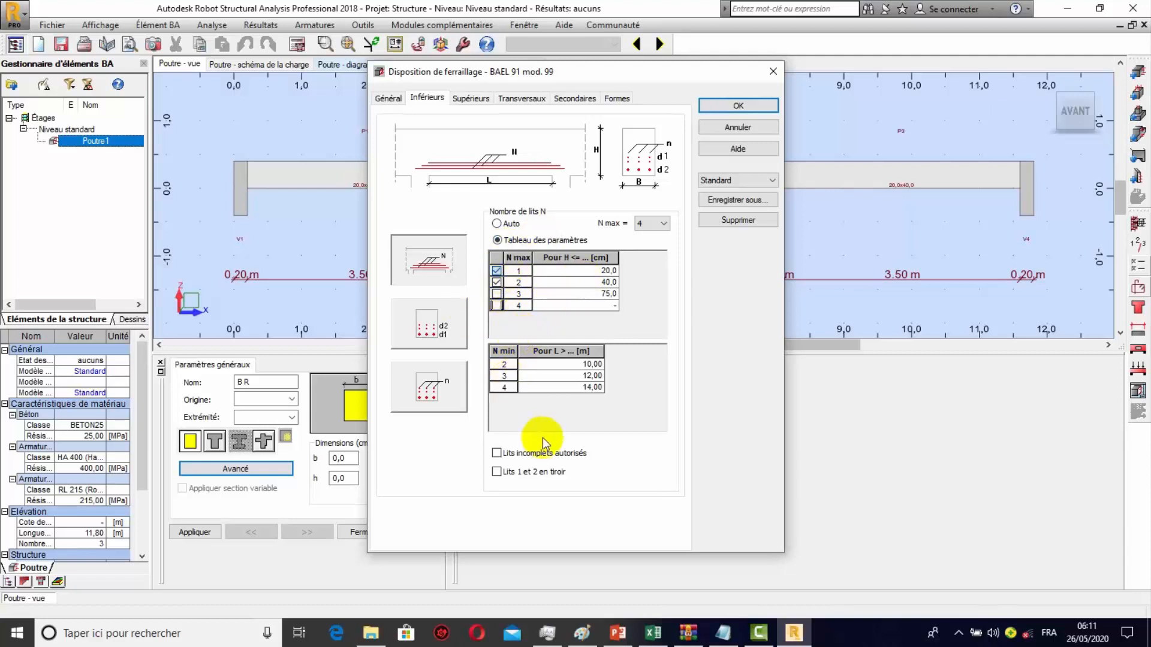
left_click(472, 98)
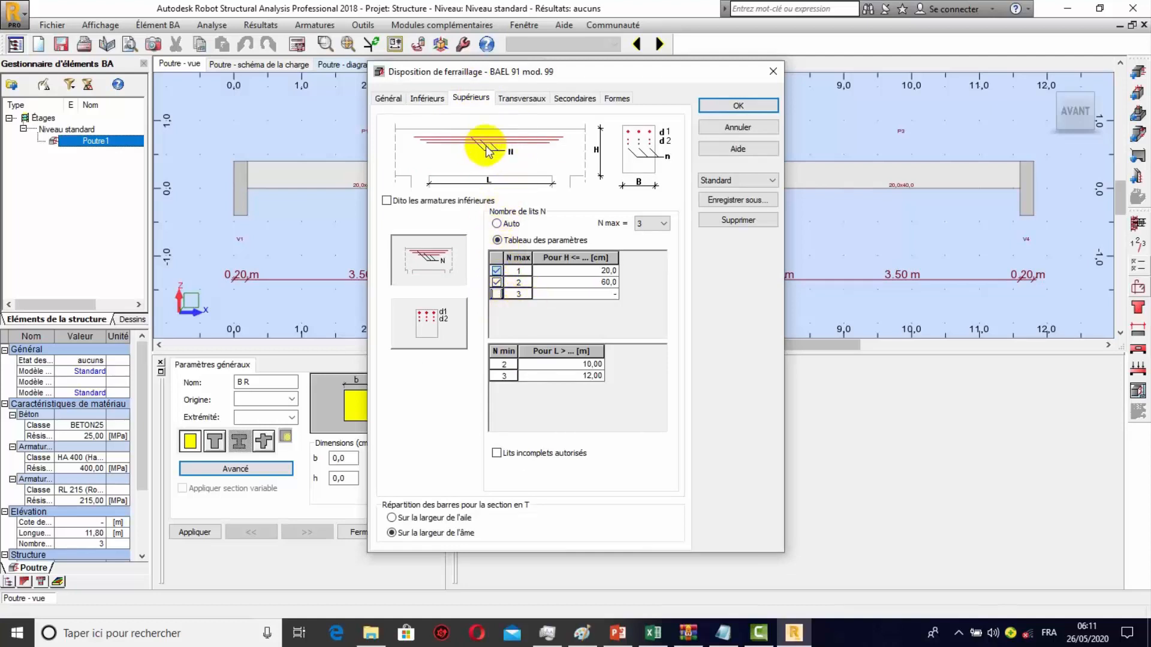
Step: Choose the transversal reinforcement shapes for the section and accept the reinforcement layout settings
left_click(524, 92)
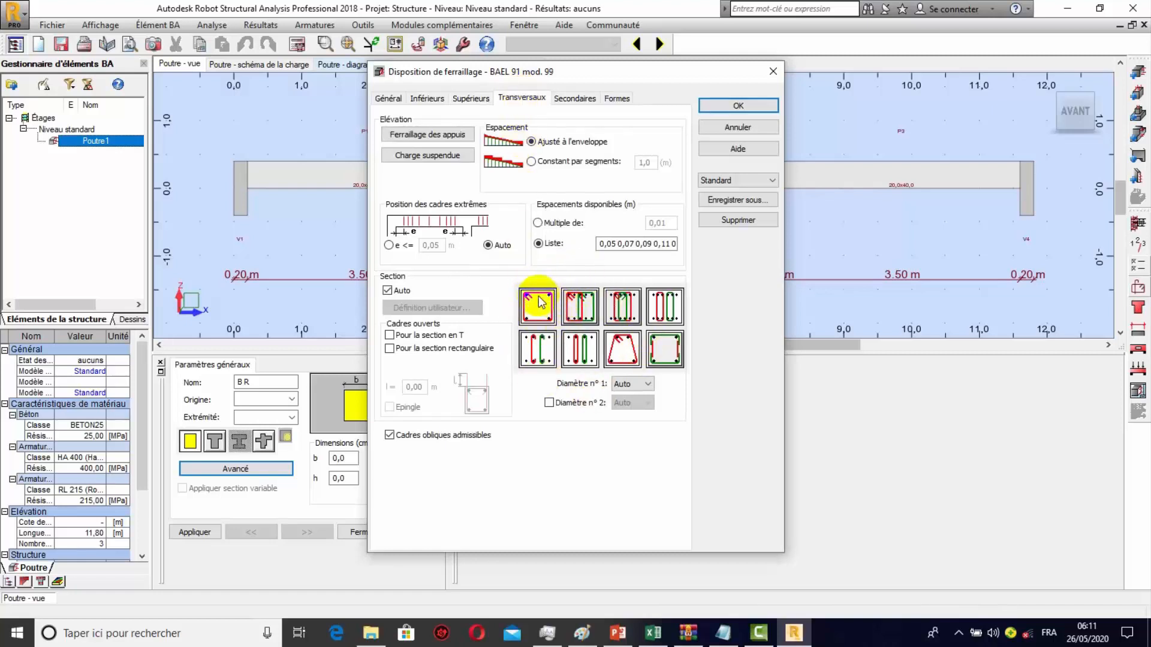
left_click(540, 302)
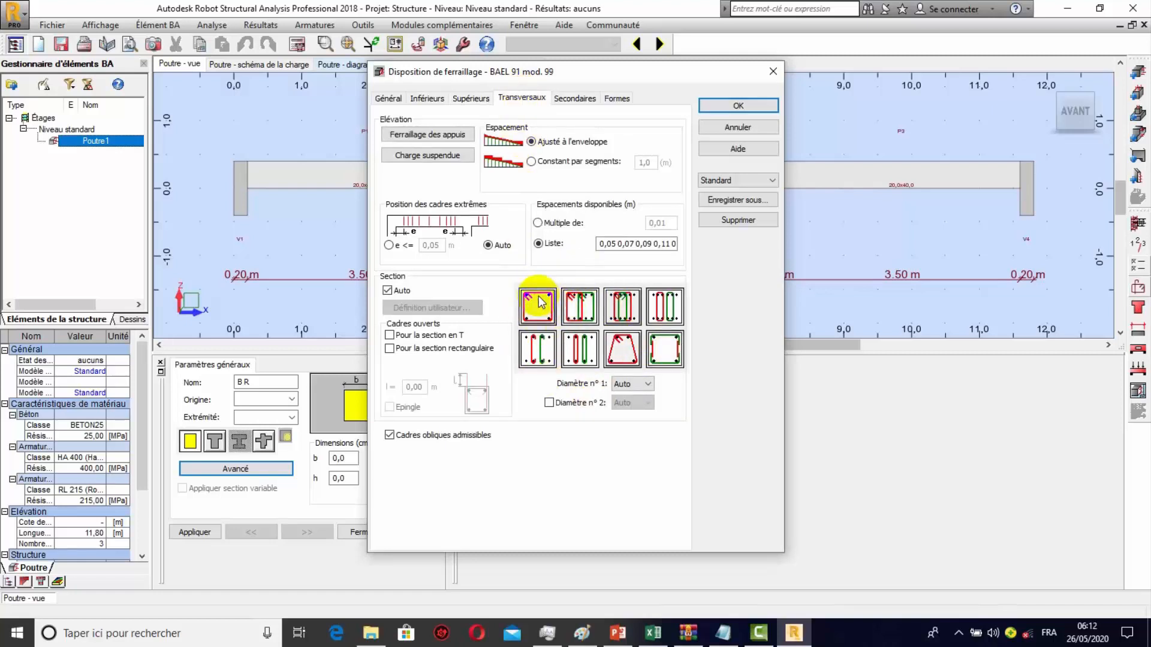
left_click(579, 353)
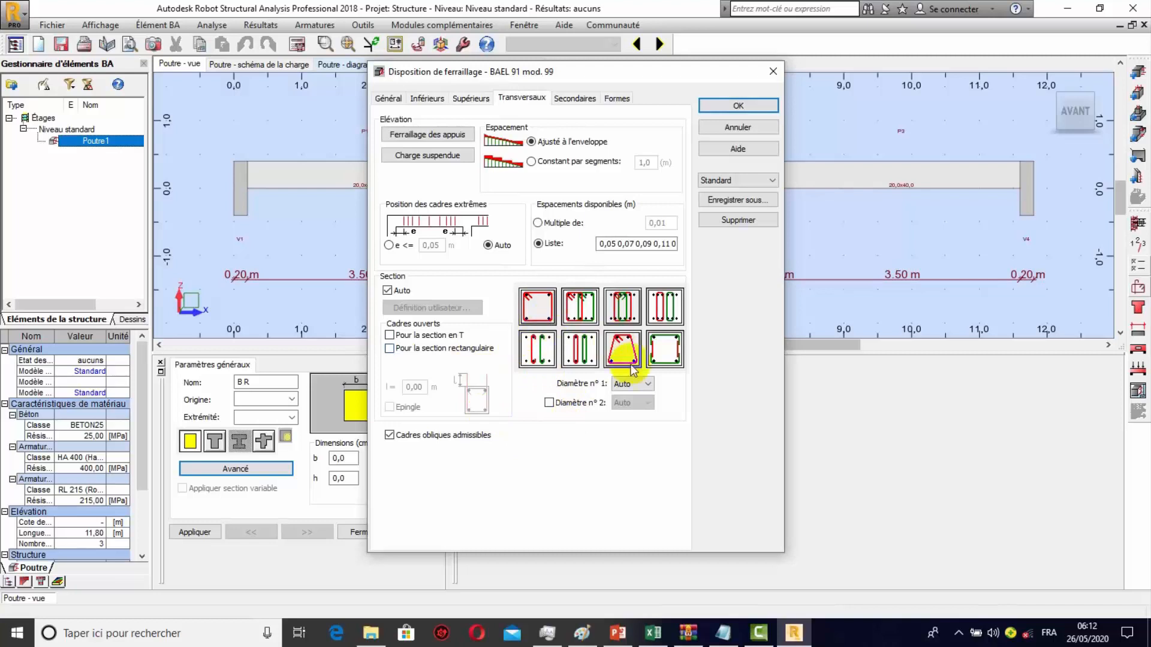
left_click(545, 348)
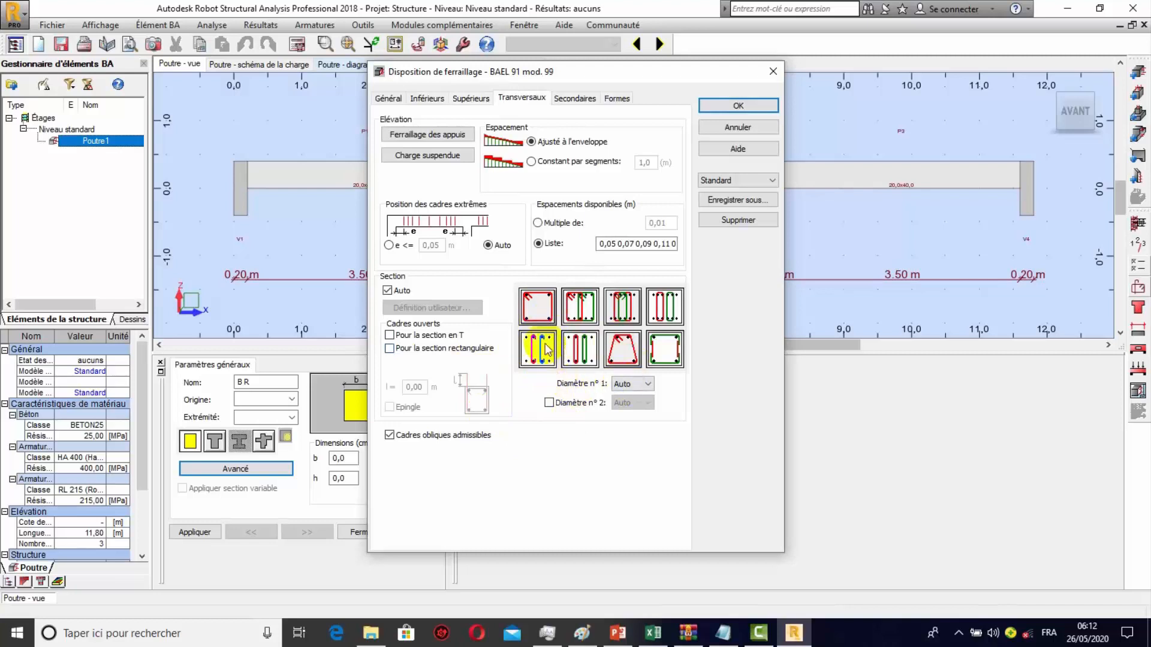
left_click(573, 98)
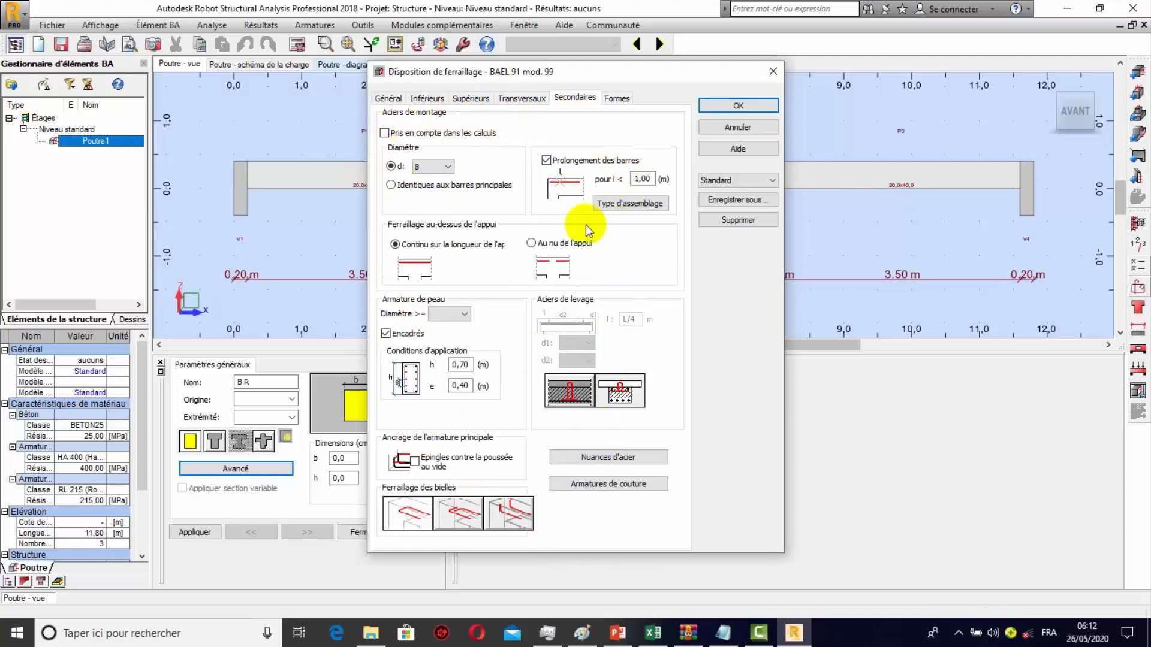
left_click(730, 106)
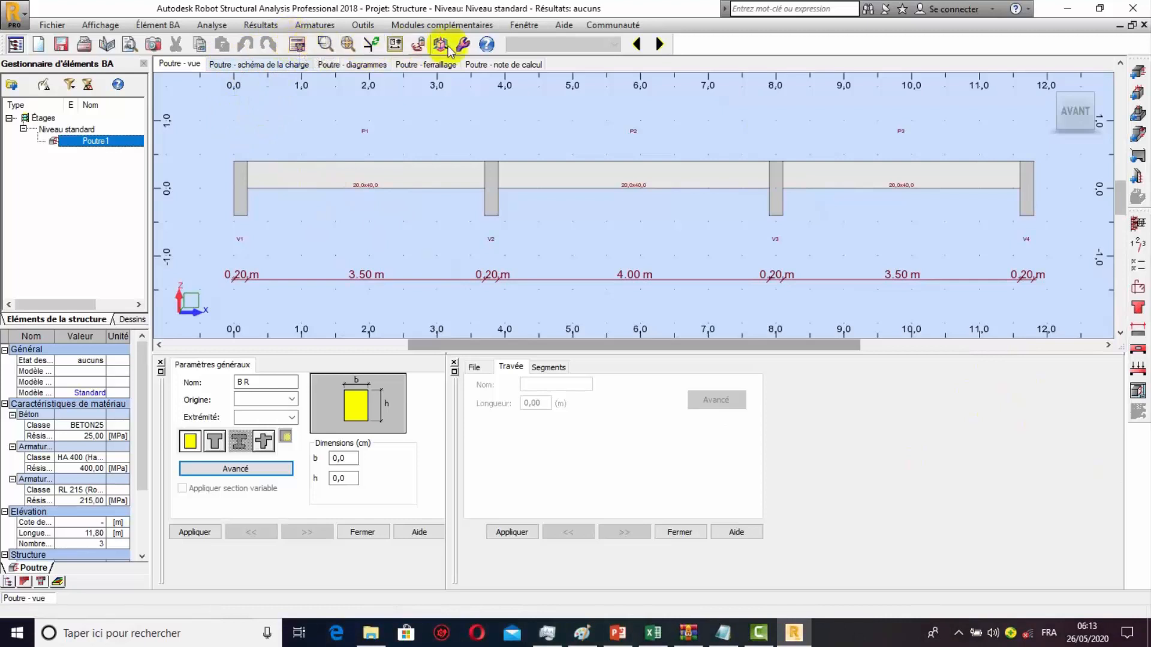
Step: Run the beam calculation without generating drawings or keeping existing reinforcement
left_click(258, 27)
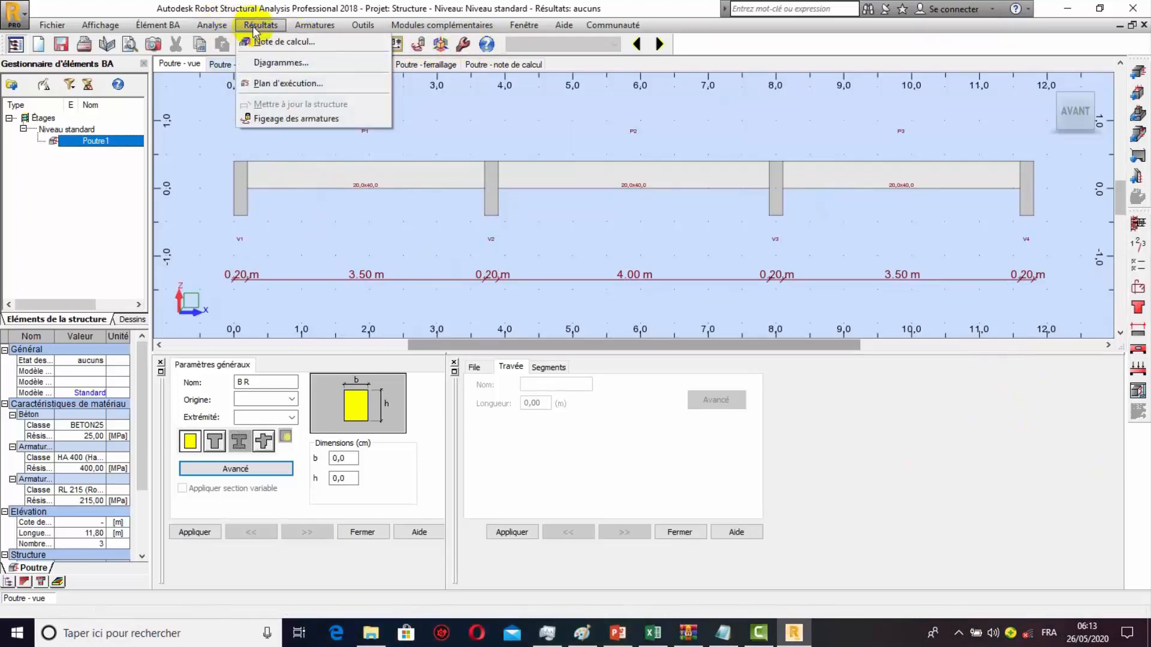
mouse_move(215, 30)
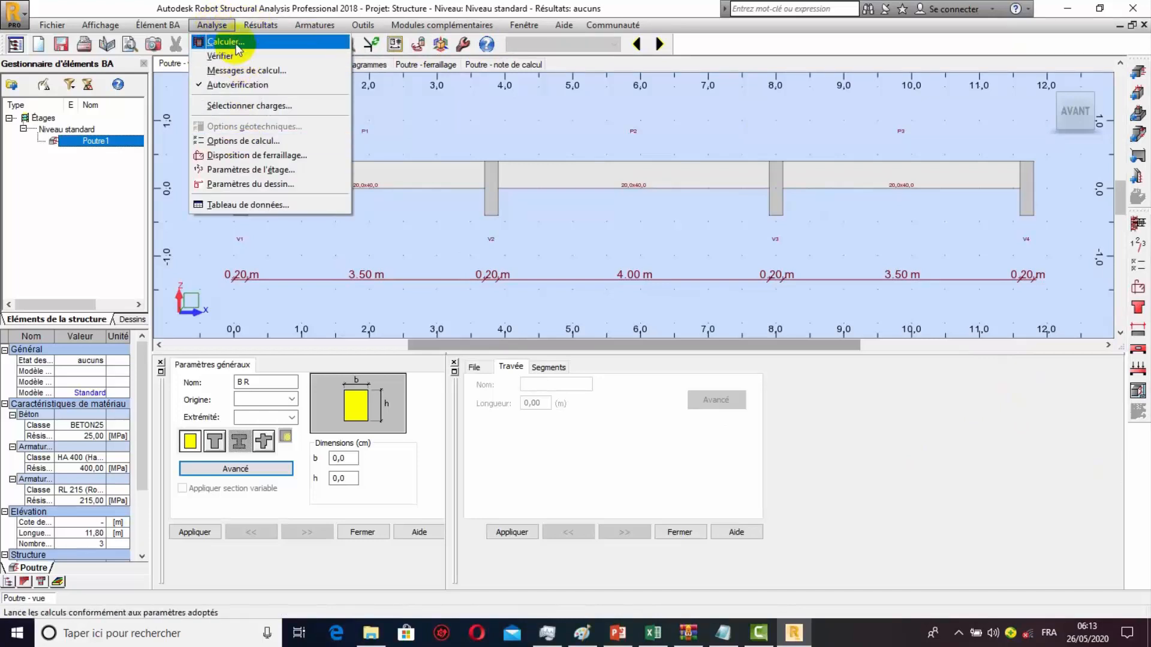
left_click(386, 110)
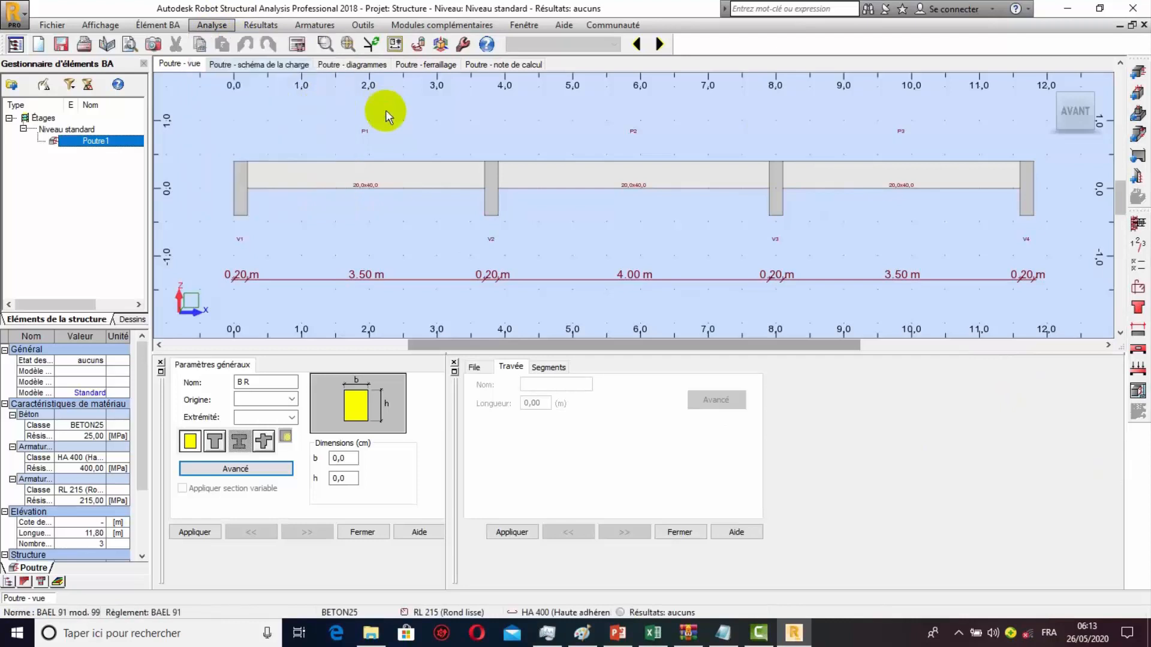
left_click(302, 47)
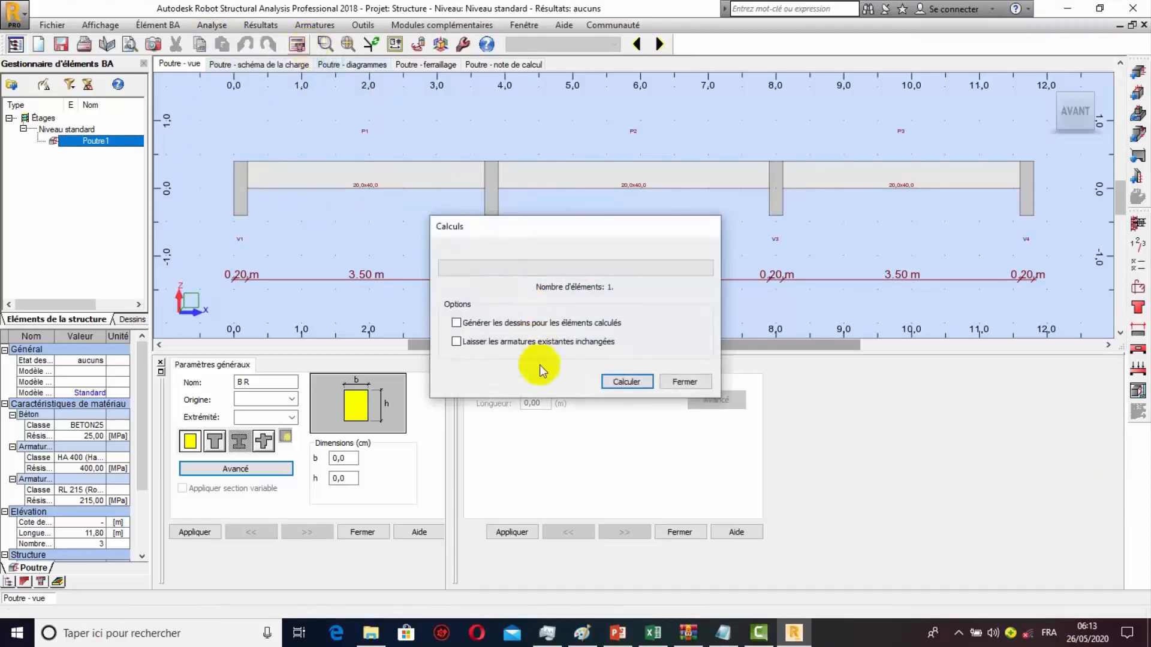
left_click(626, 381)
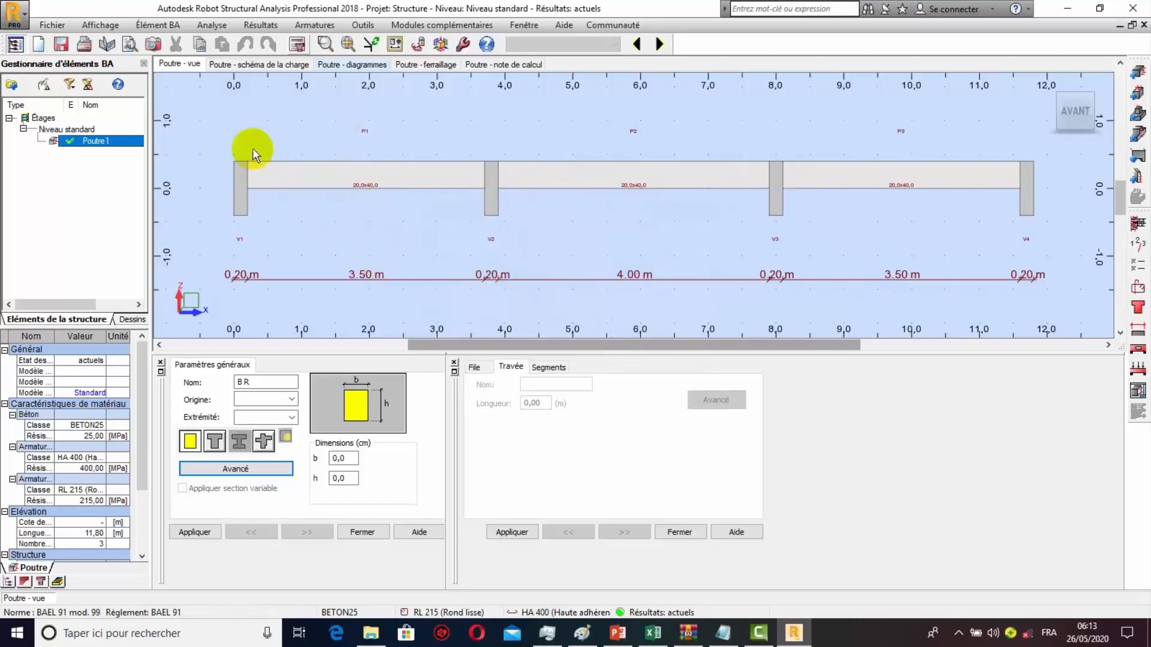
Step: Examine the beam's load scheme with its load table and the ELU bending moment diagrams for the entire line
left_click(250, 67)
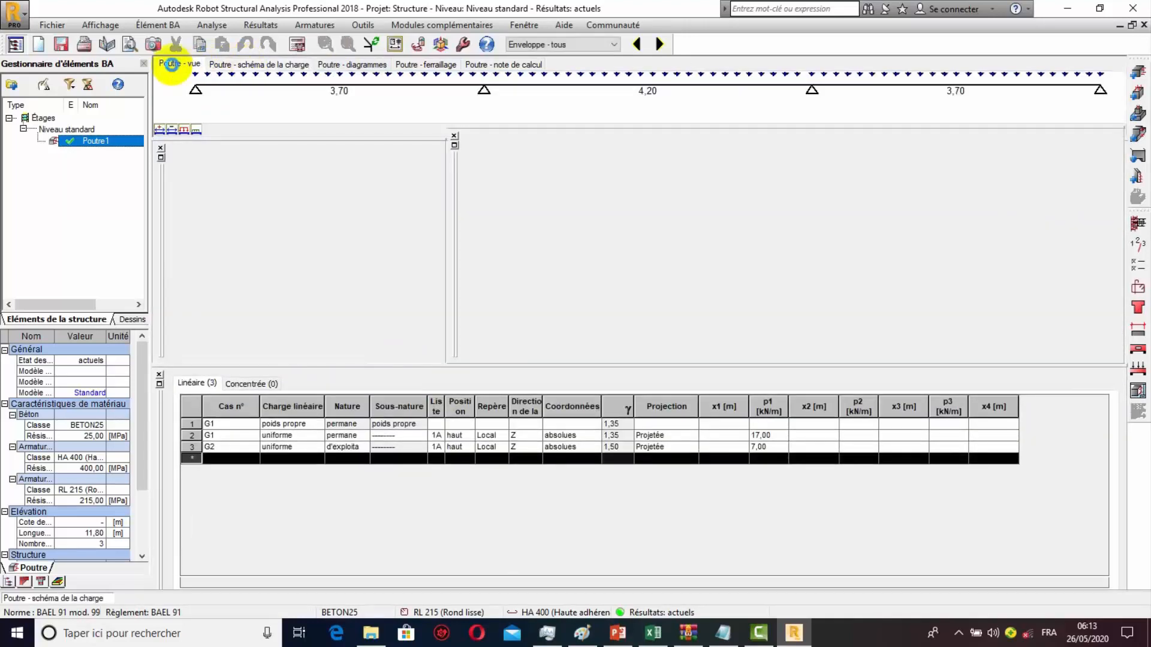
left_click(171, 64)
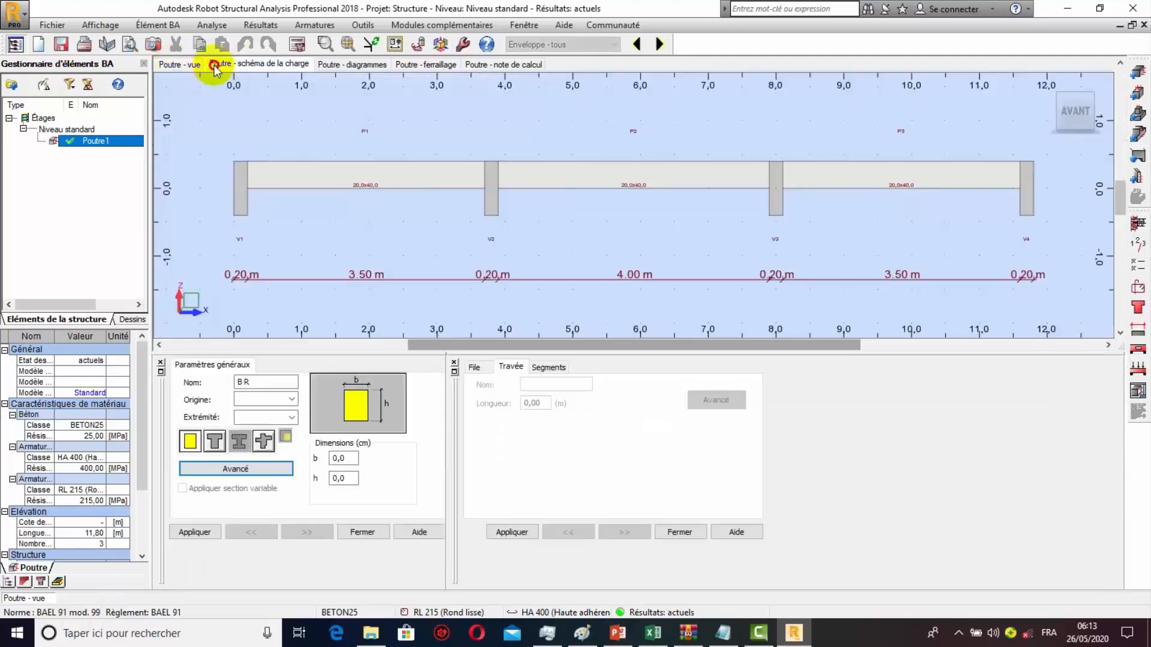
left_click(214, 64)
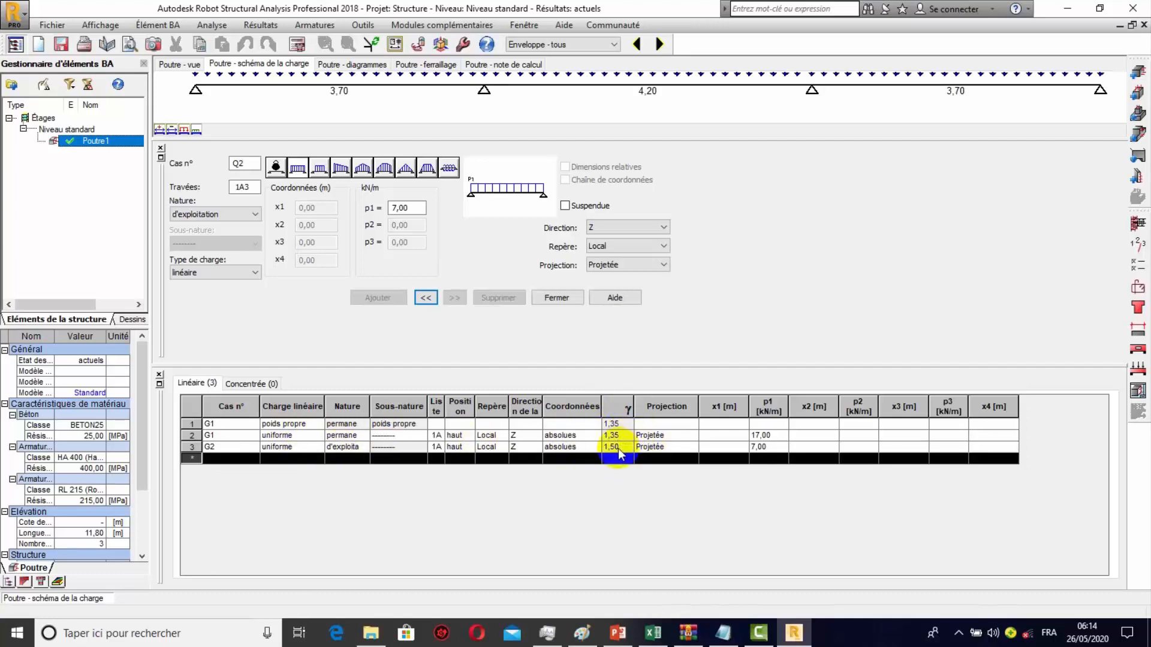
left_click(217, 461)
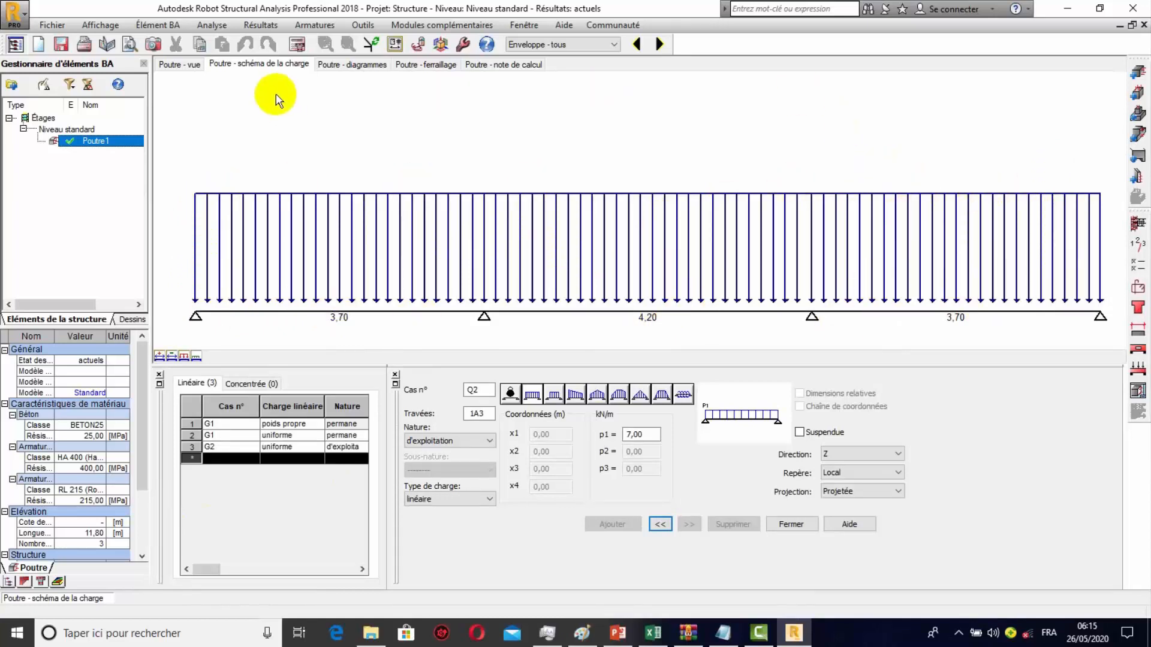
left_click(337, 66)
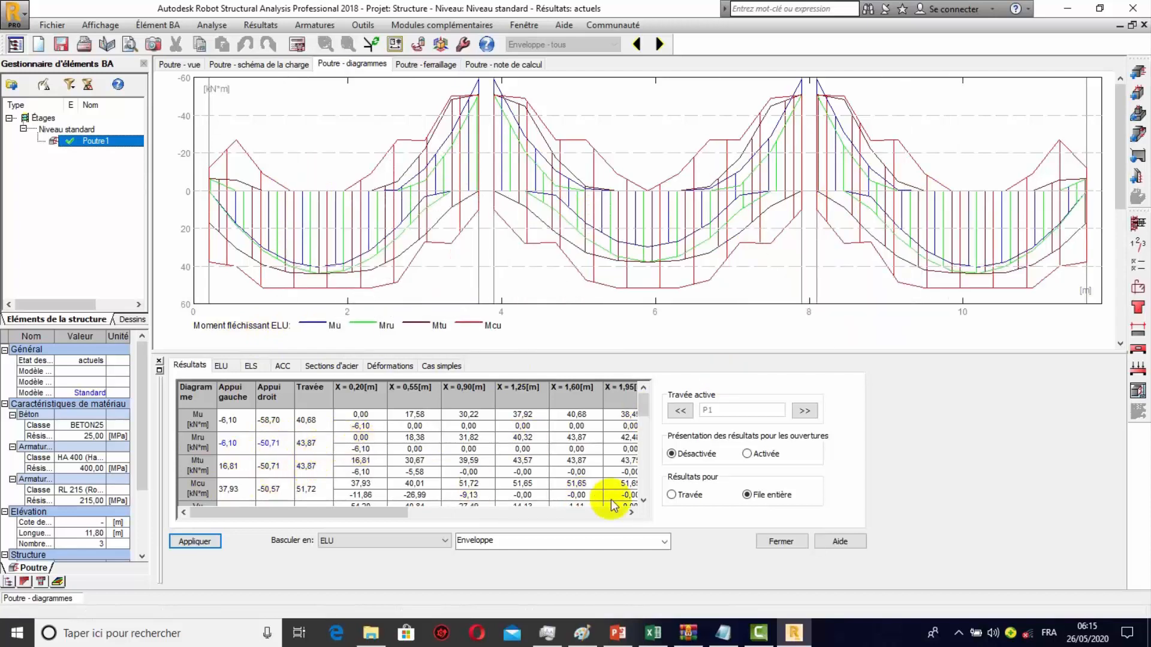
left_click_drag(398, 517, 299, 511)
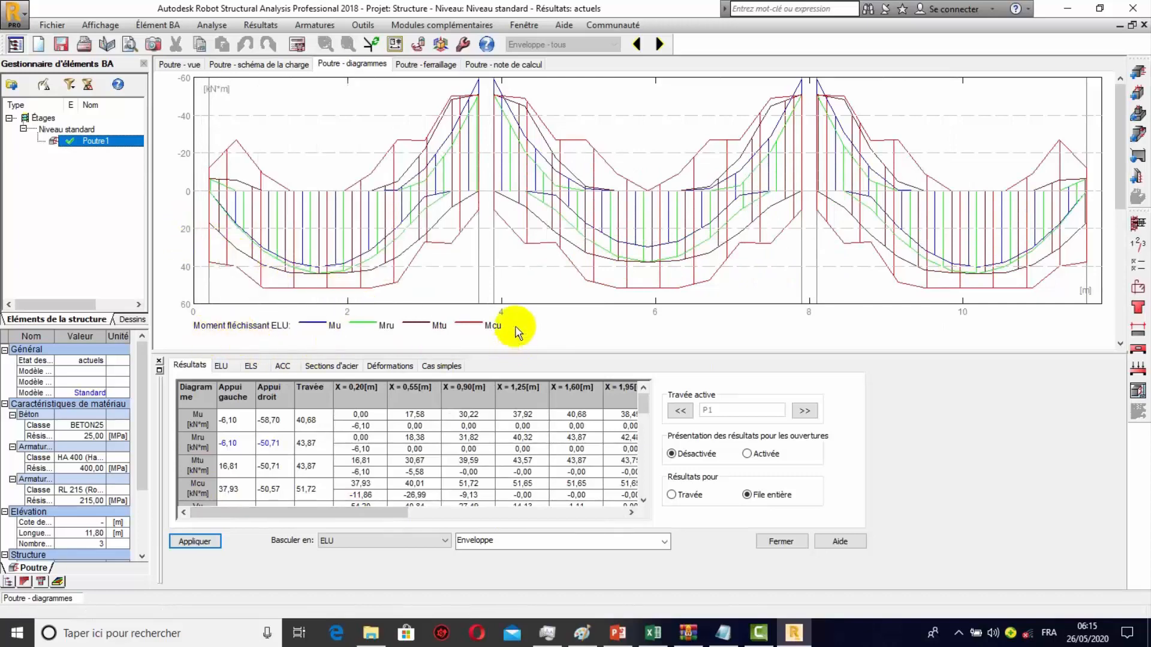
Step: Show the beam's reinforcement with its bar table docked below, and examine the bars in elevation and cross-section
left_click(424, 71)
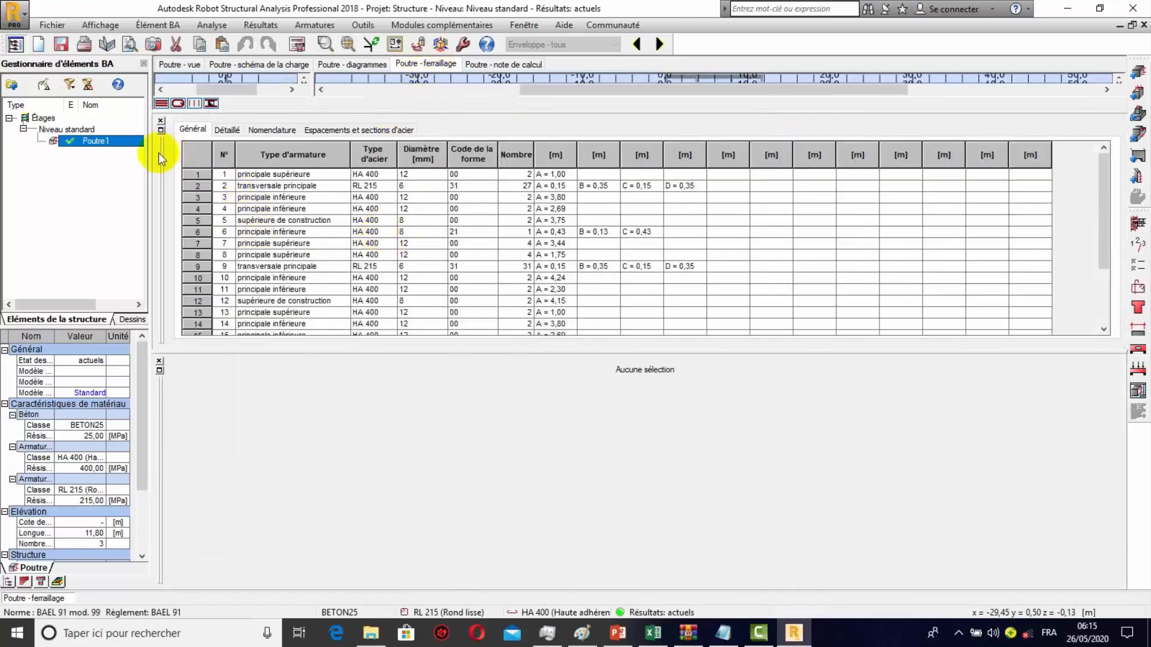
left_click_drag(160, 155, 172, 402)
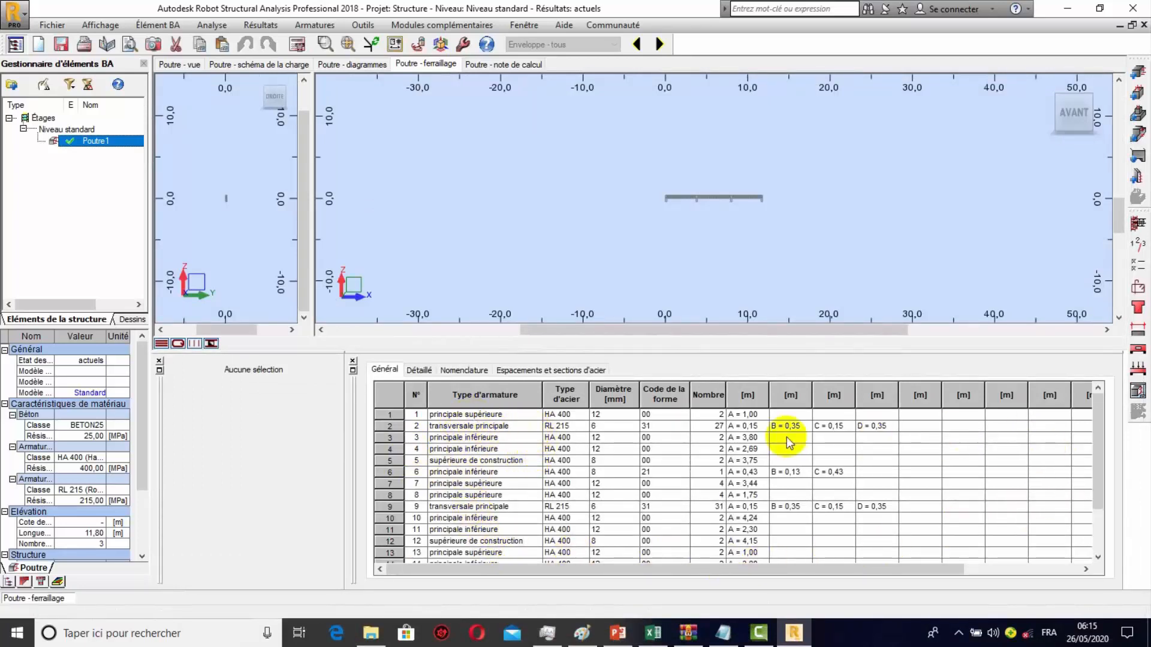
scroll(783, 179, "up", 3)
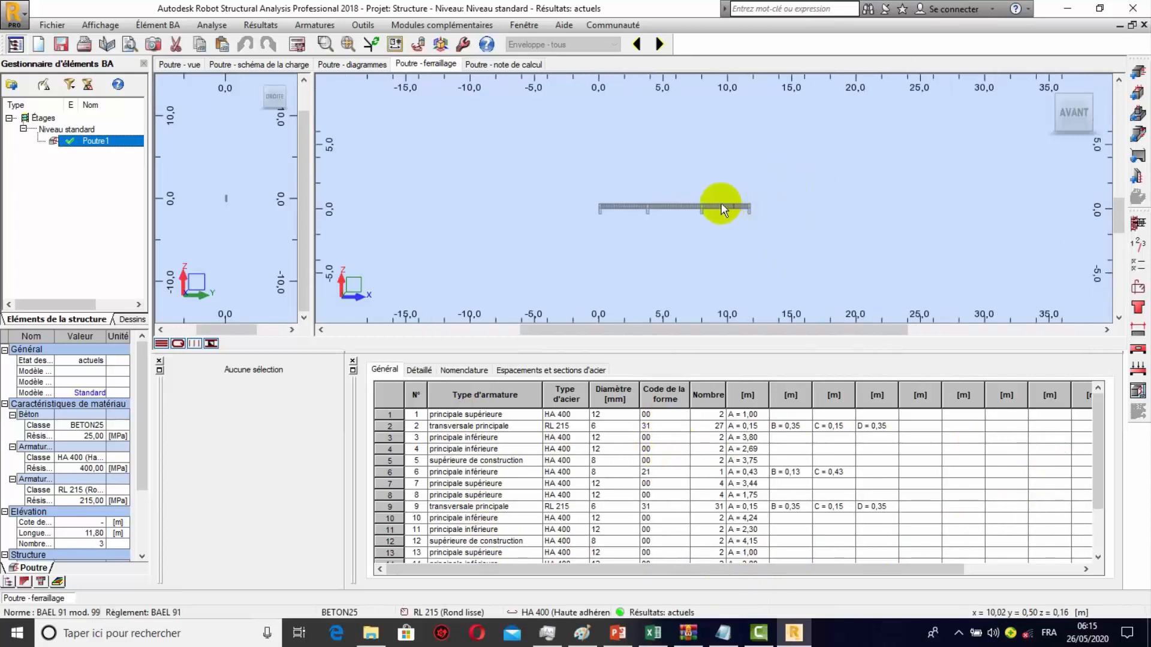
scroll(661, 211, "up", 6)
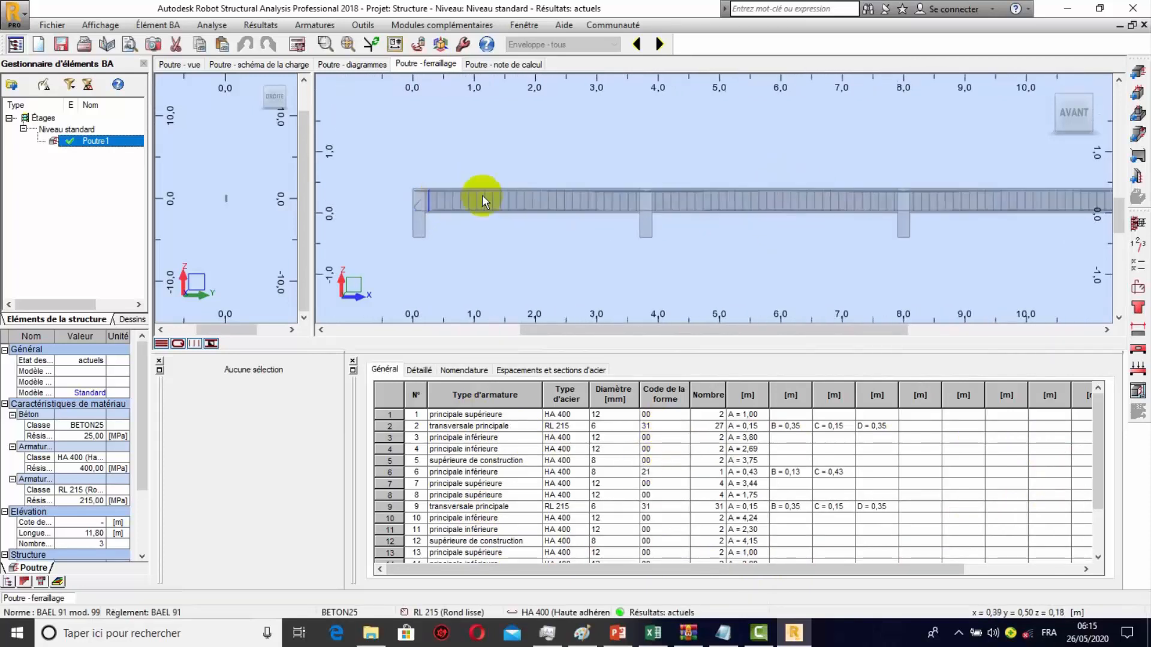
scroll(459, 196, "down", 2)
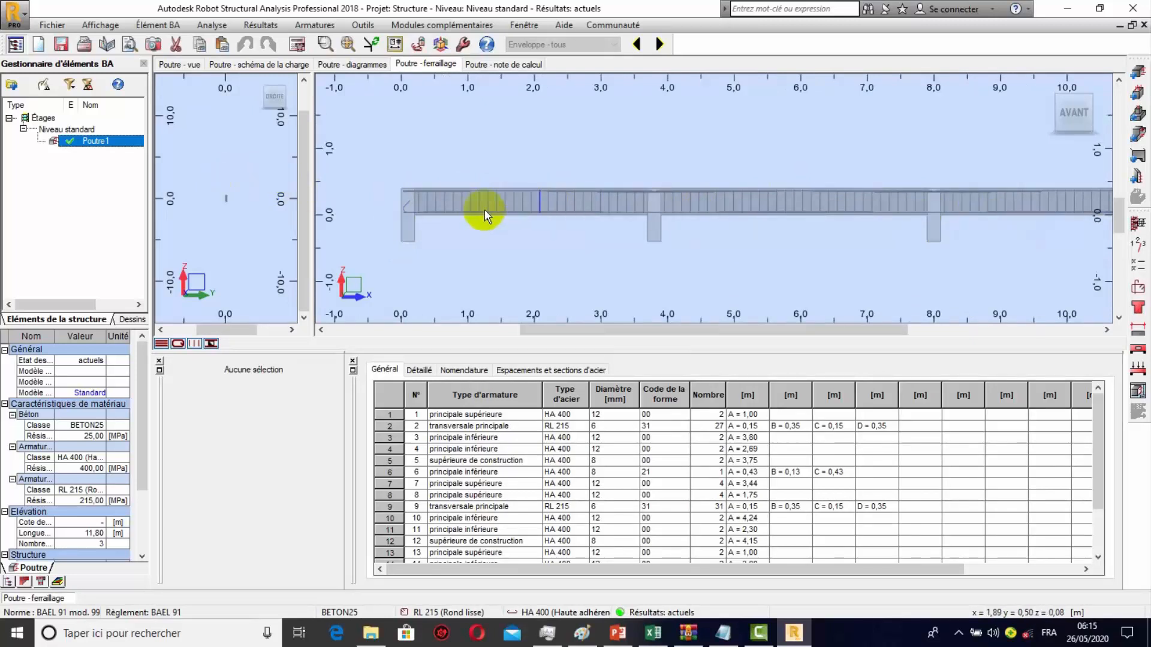
scroll(226, 199, "up", 4)
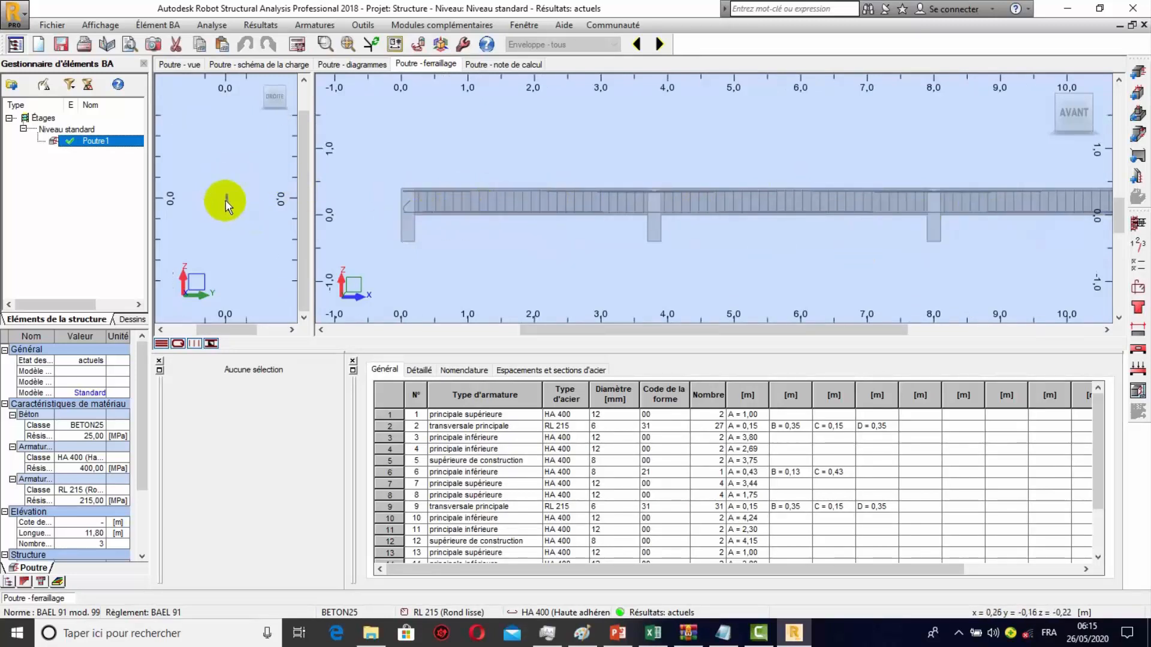
scroll(213, 194, "up", 4)
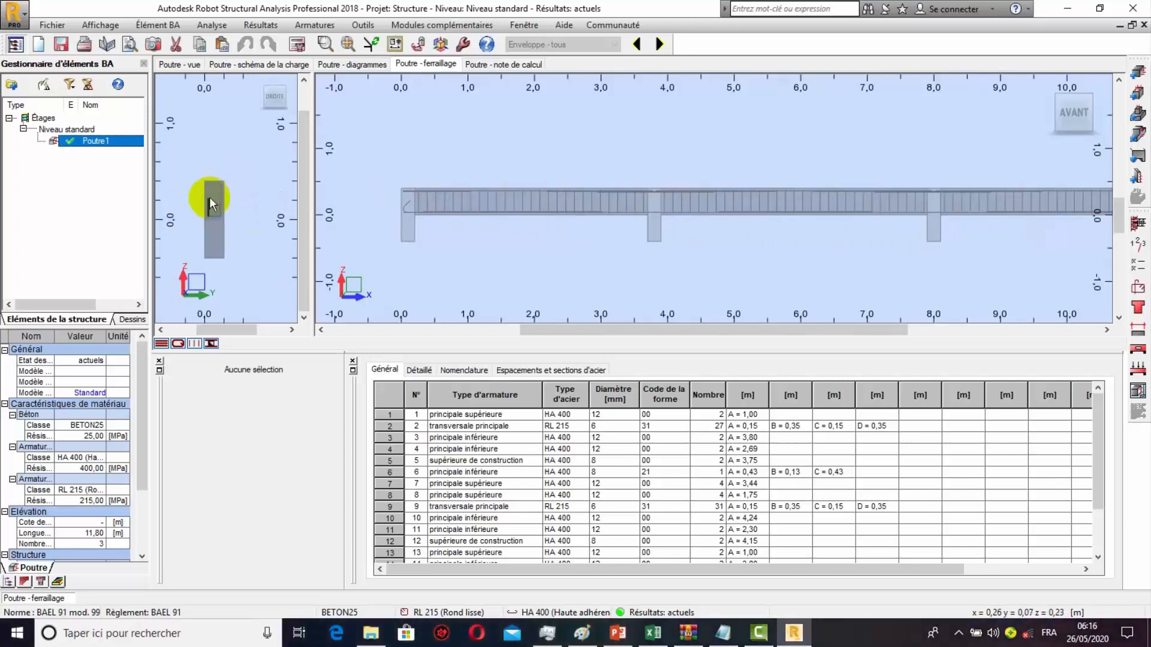
scroll(206, 237, "up", 3)
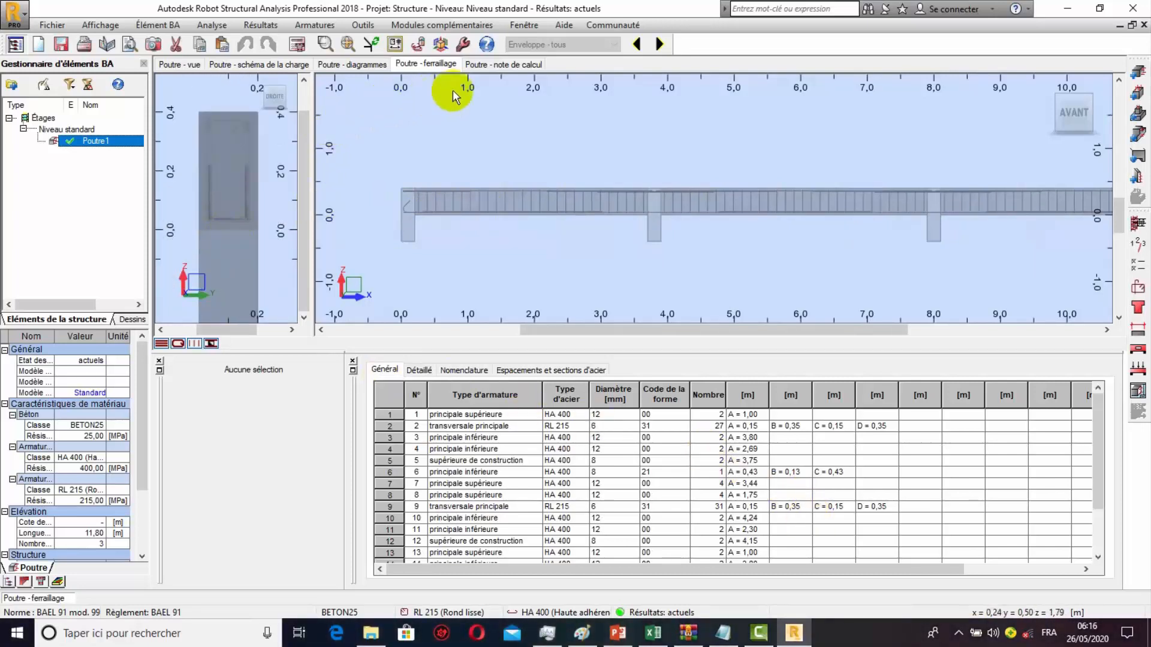
Step: Read through the beam's calculation note, covering materials, geometry, support reactions and the ELU and ELS forces
left_click(520, 63)
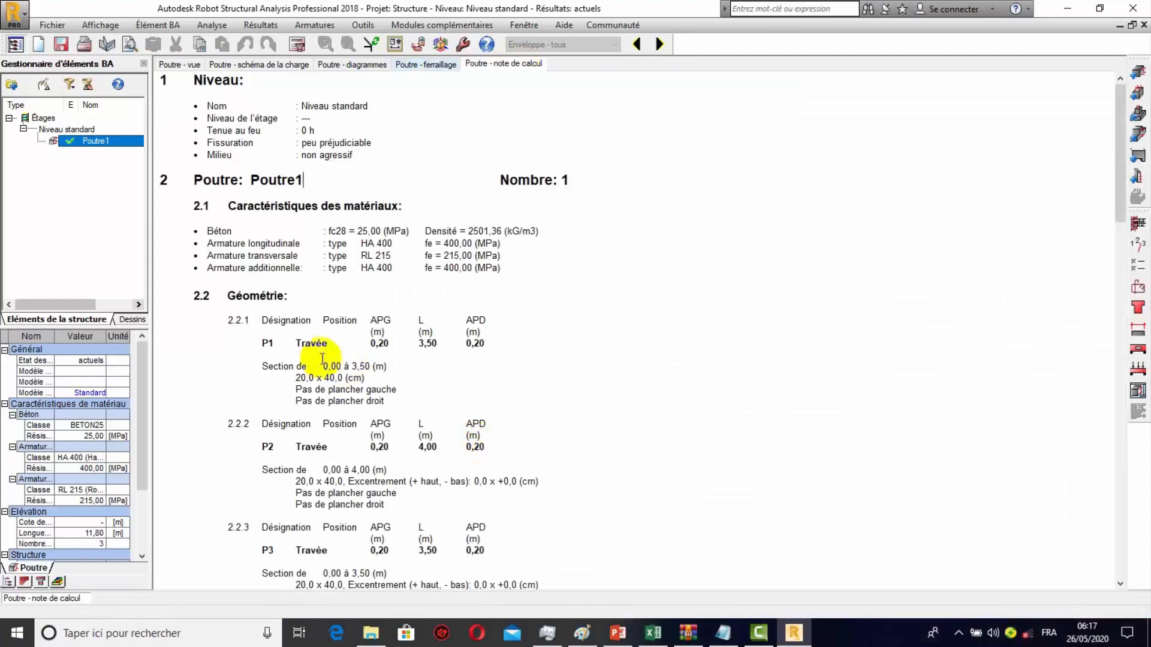
scroll(451, 222, "down", 15)
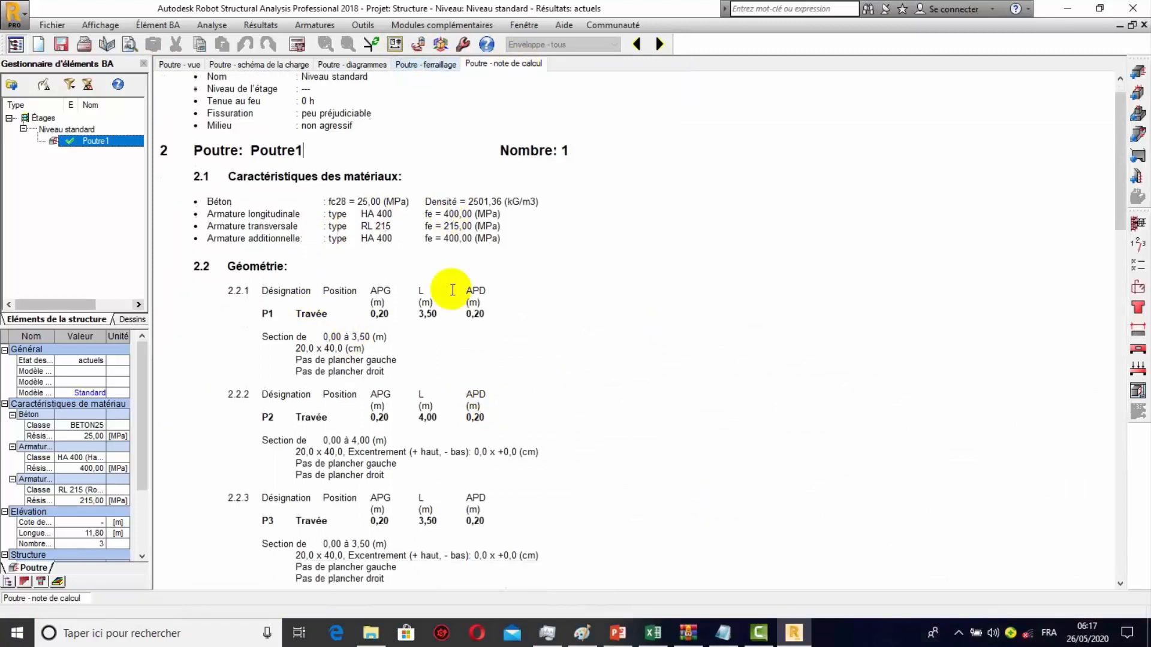
scroll(645, 338, "down", 4)
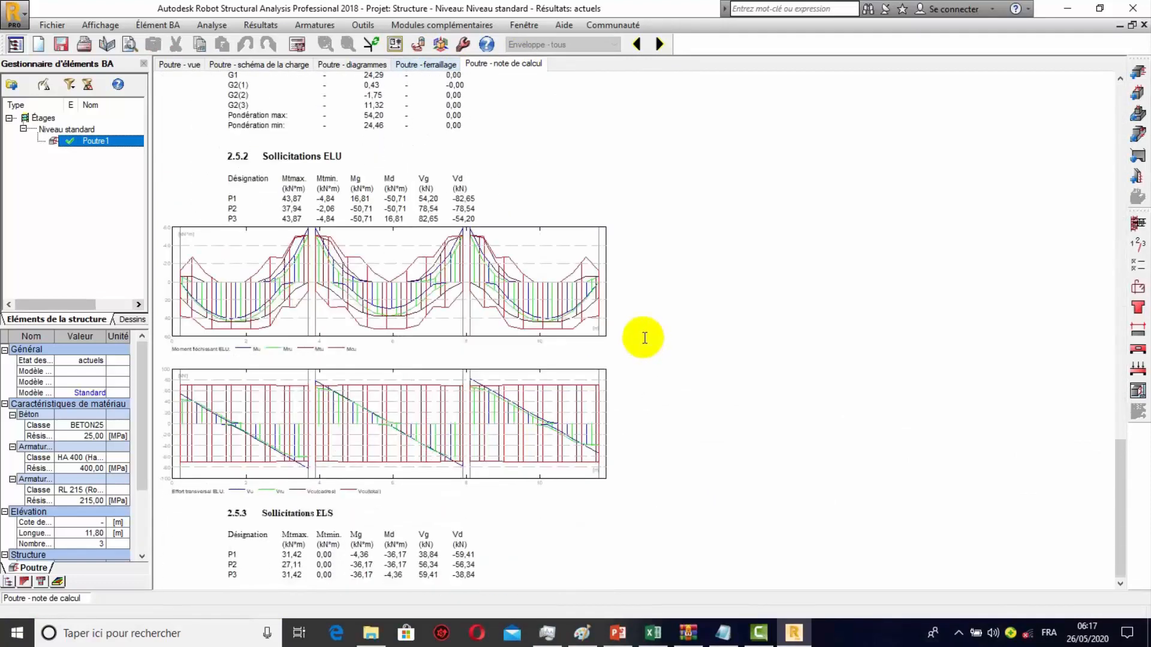
scroll(591, 233, "up", 13)
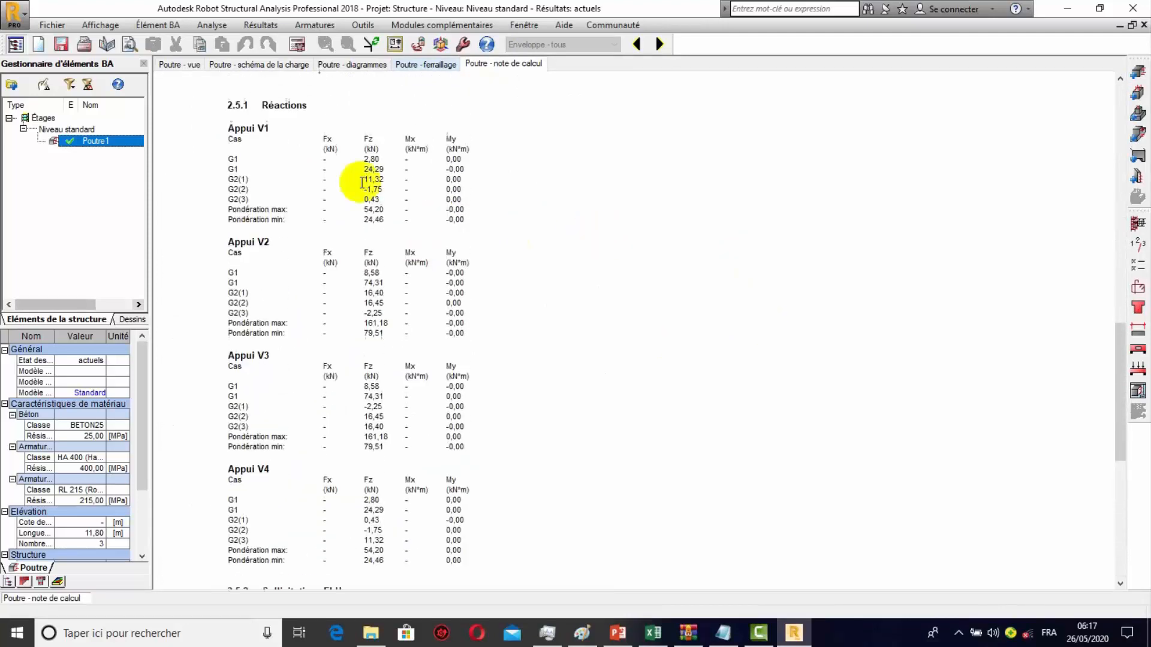
scroll(281, 166, "up", 12)
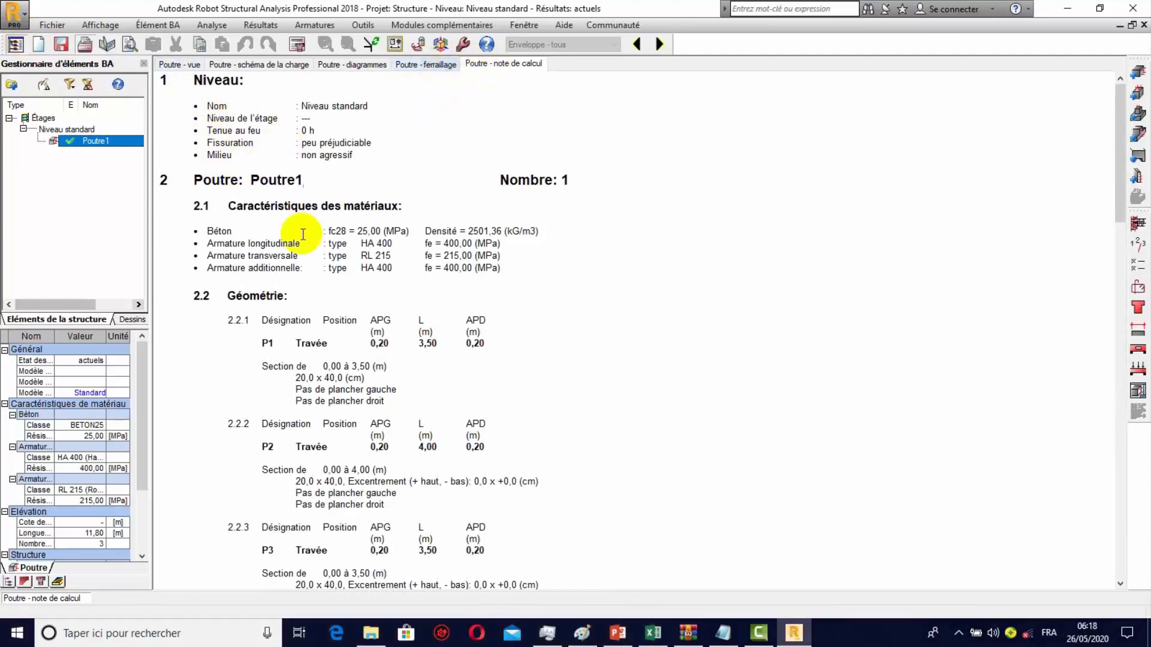
Step: Generate the beam's full calculation note with all available sections and the quantities as a global specification
left_click(248, 26)
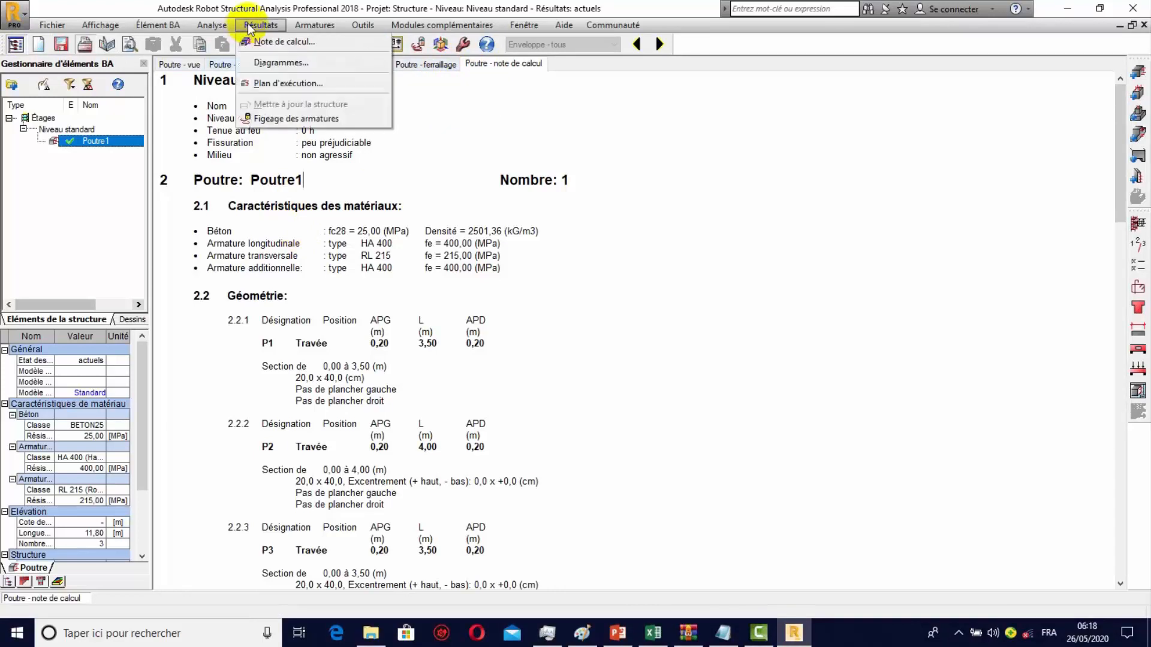
left_click(280, 42)
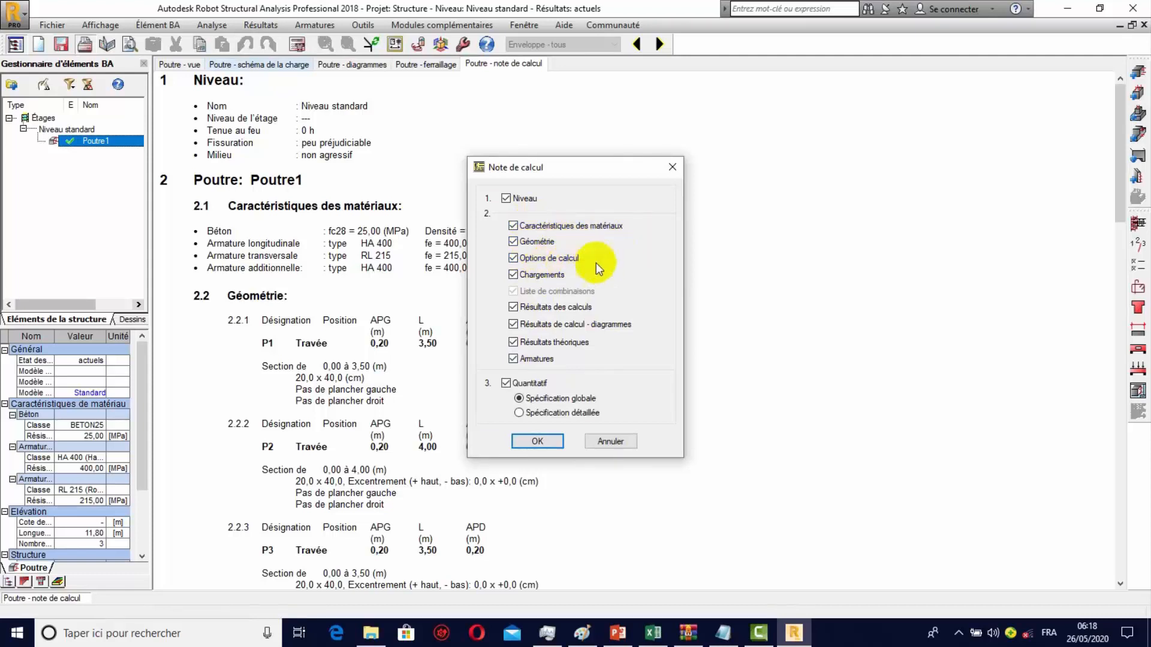
left_click(537, 442)
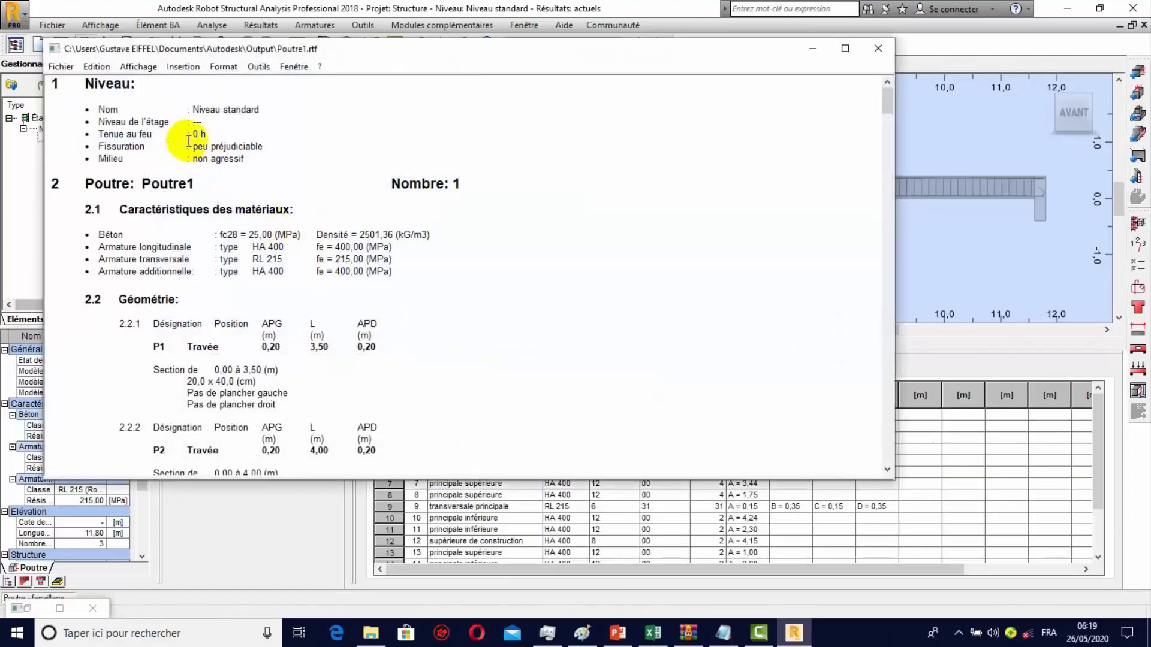
Step: Examine the generated note's geometry data and its ELU and ELS moment, shear, deformation and stress diagrams
scroll(125, 129, "down", 20)
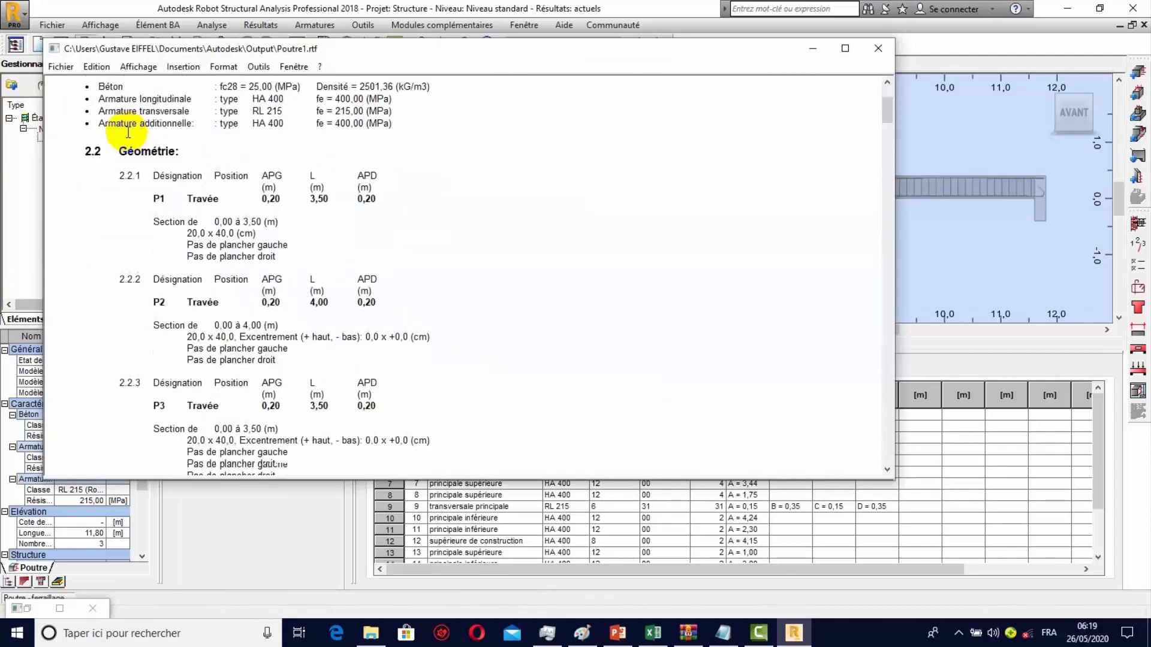
scroll(130, 133, "down", 20)
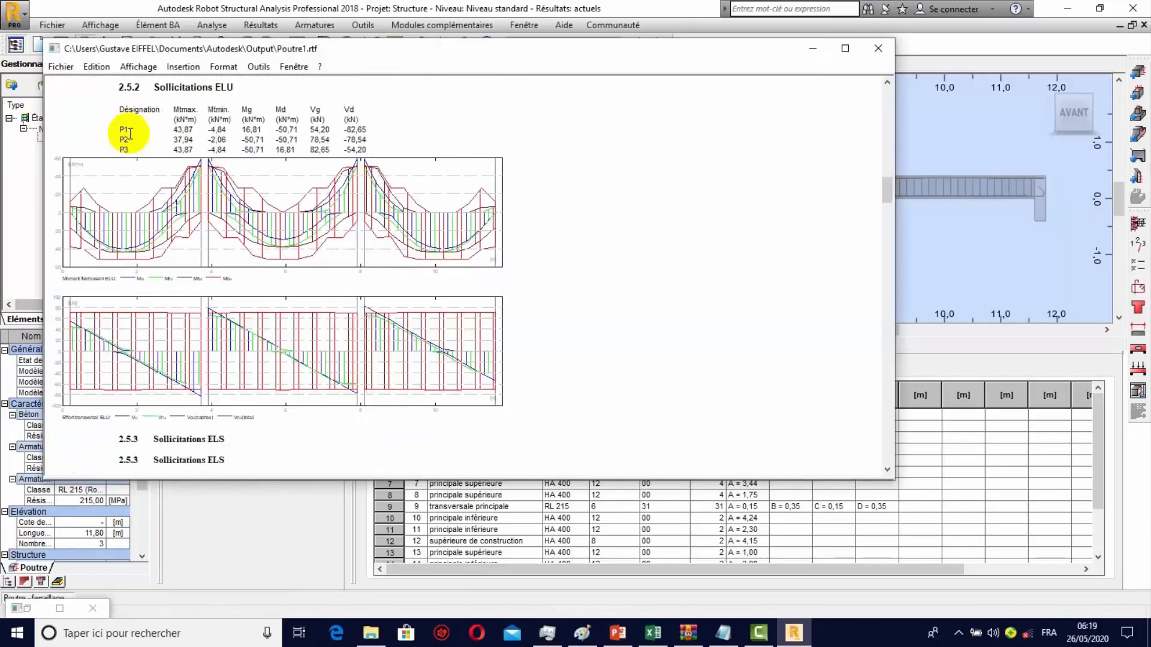
scroll(130, 133, "up", 10)
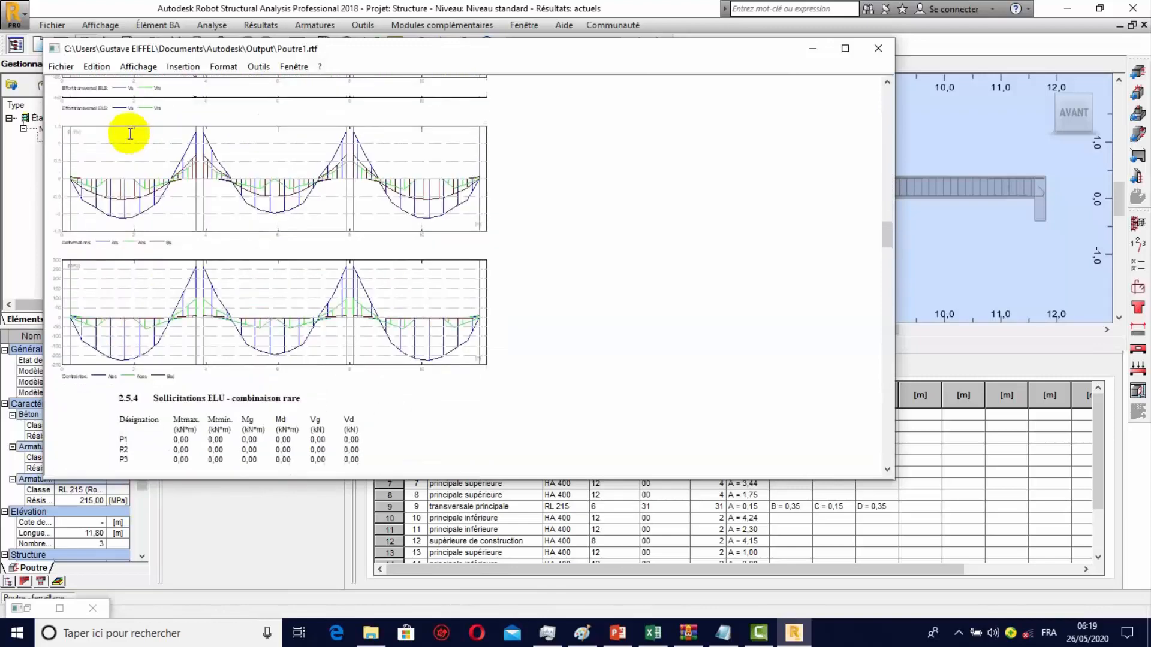
scroll(130, 134, "down", 9)
scroll(130, 133, "up", 1)
scroll(130, 133, "up", 10)
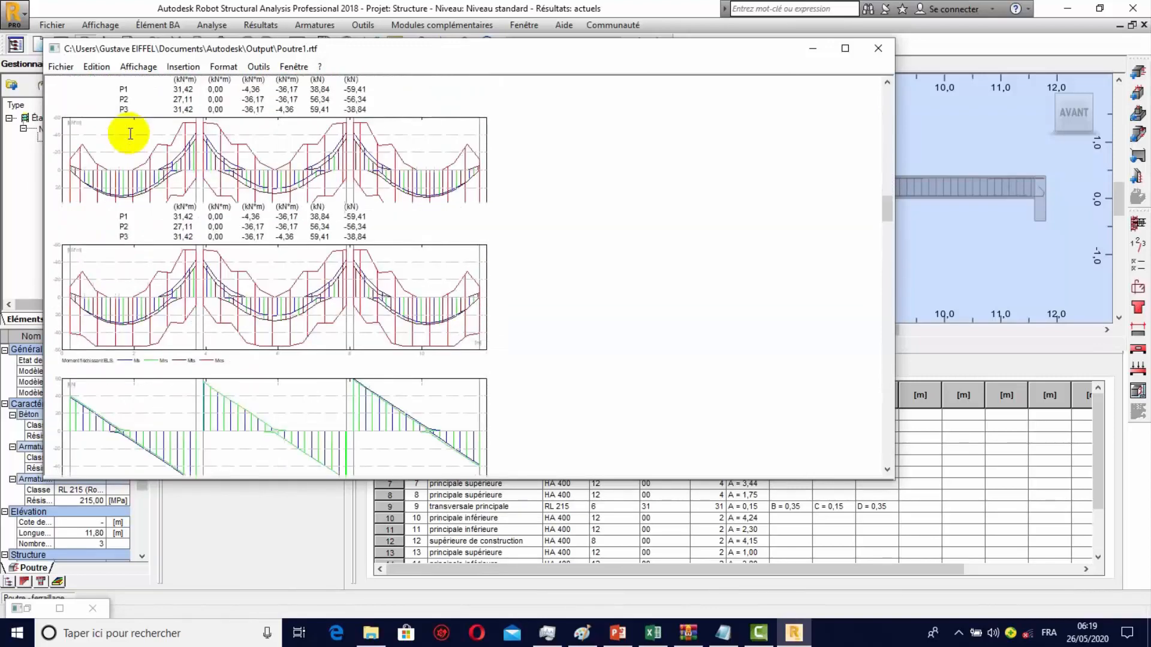
scroll(237, 210, "down", 12)
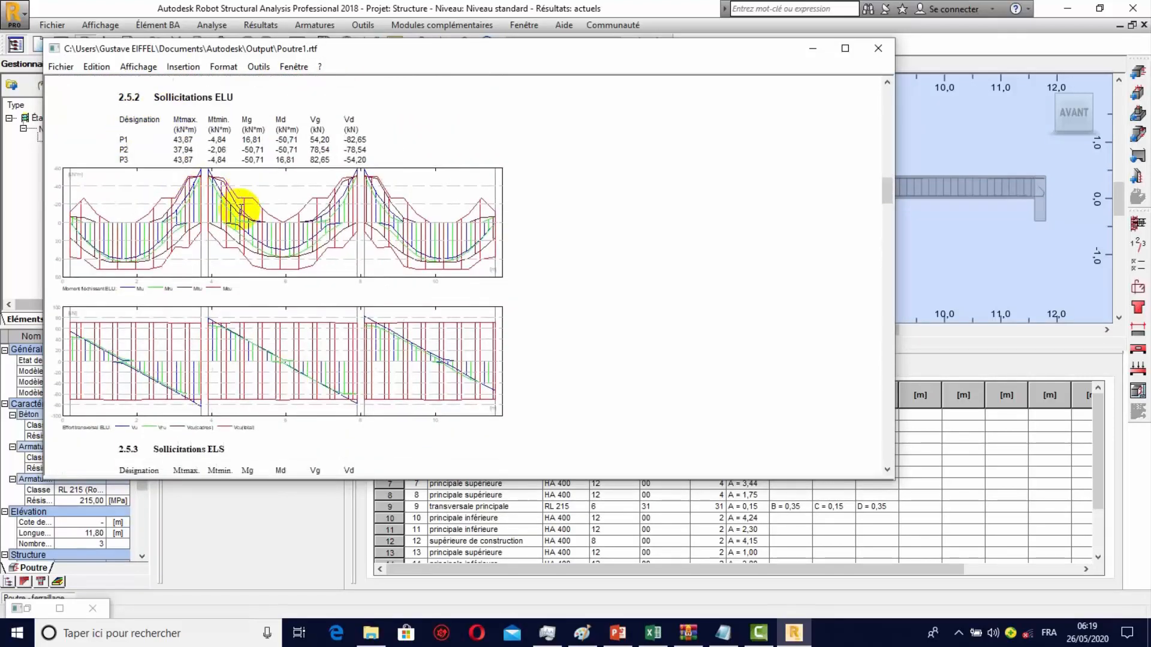
scroll(241, 219, "up", 2)
scroll(240, 219, "up", 5)
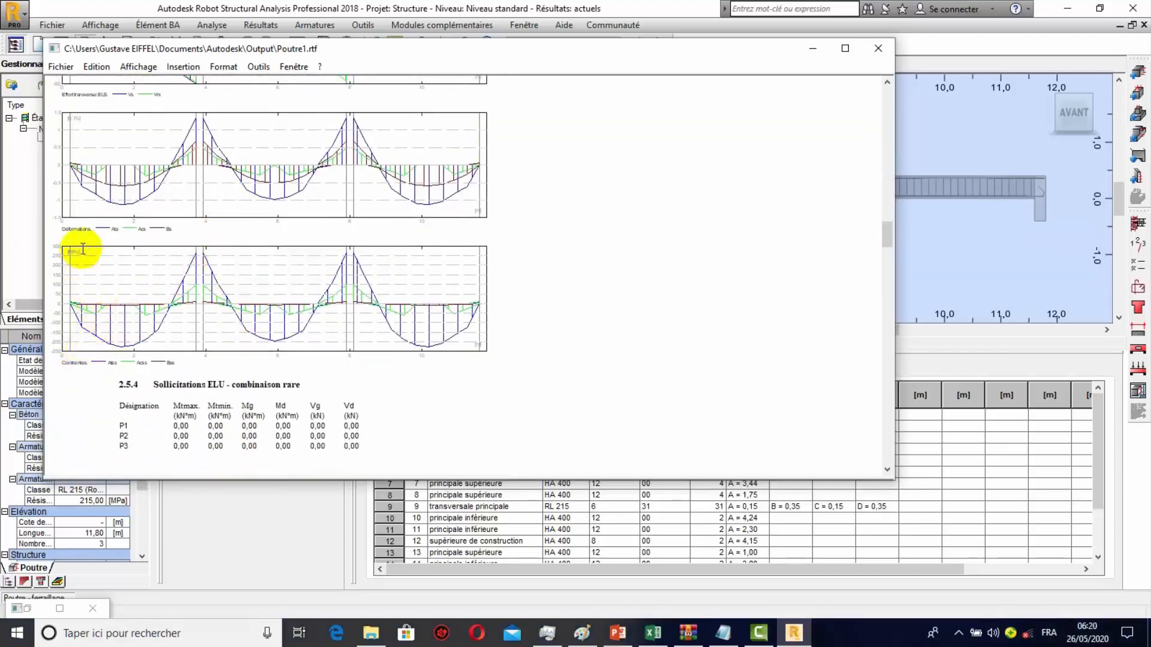
scroll(180, 226, "down", 5)
scroll(123, 179, "up", 4)
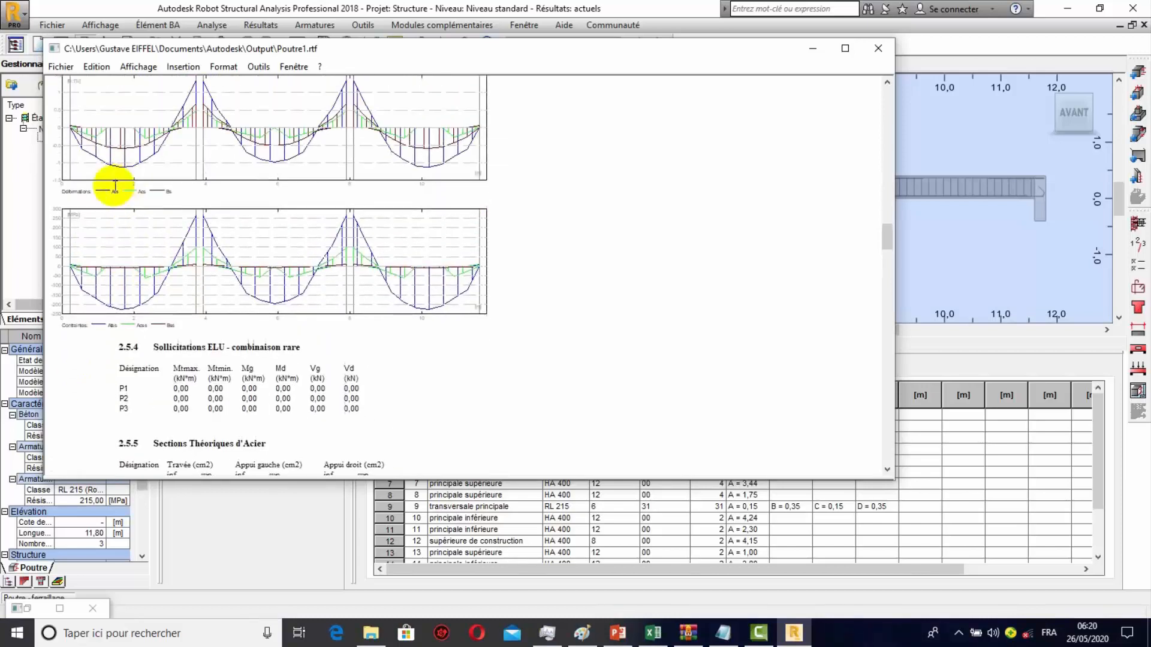
scroll(78, 174, "up", 5)
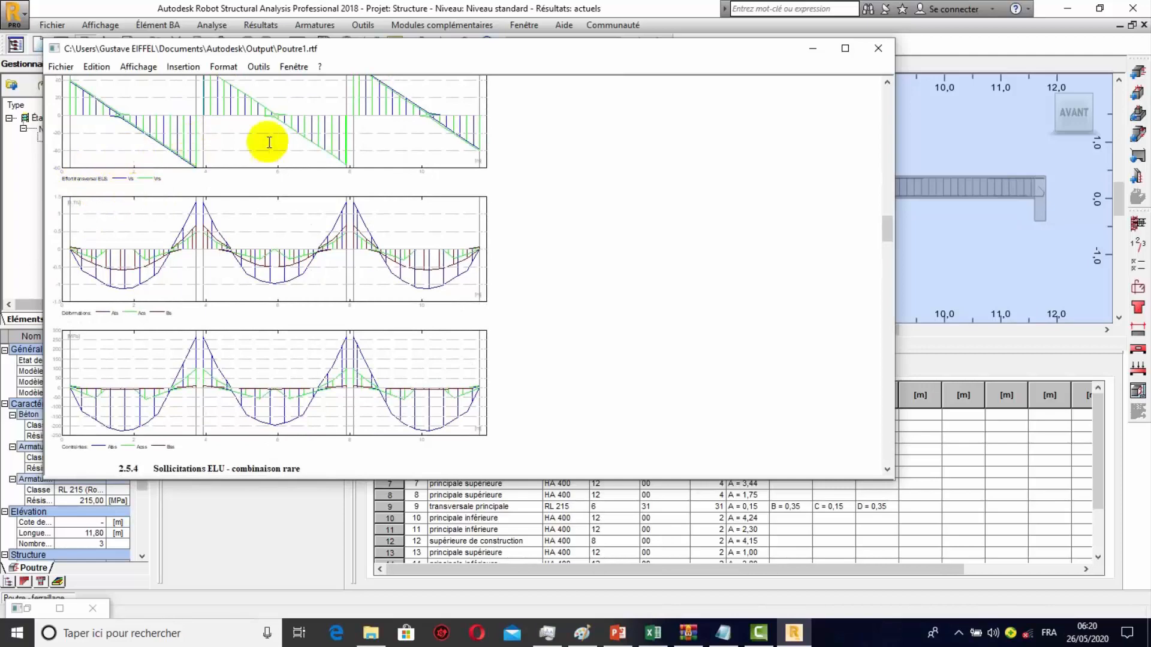
Step: Examine the note's theoretical steel sections, deflections, strut stresses, detailed results, reinforcement list and quantities
scroll(340, 217, "down", 6)
scroll(340, 218, "down", 10)
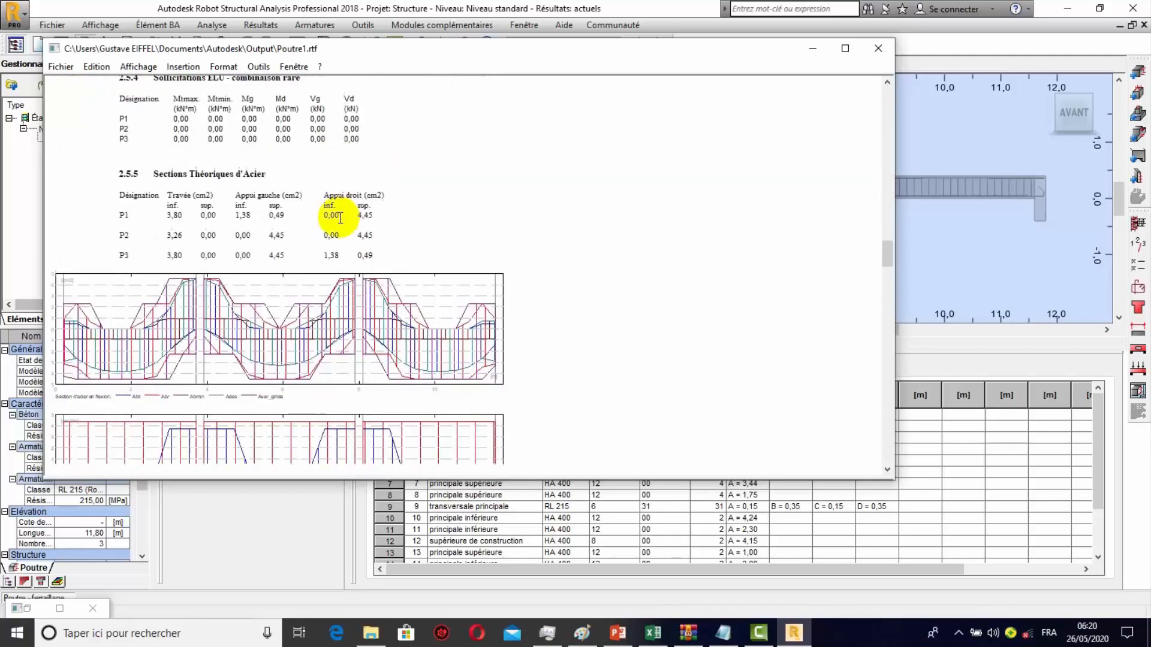
scroll(340, 218, "down", 6)
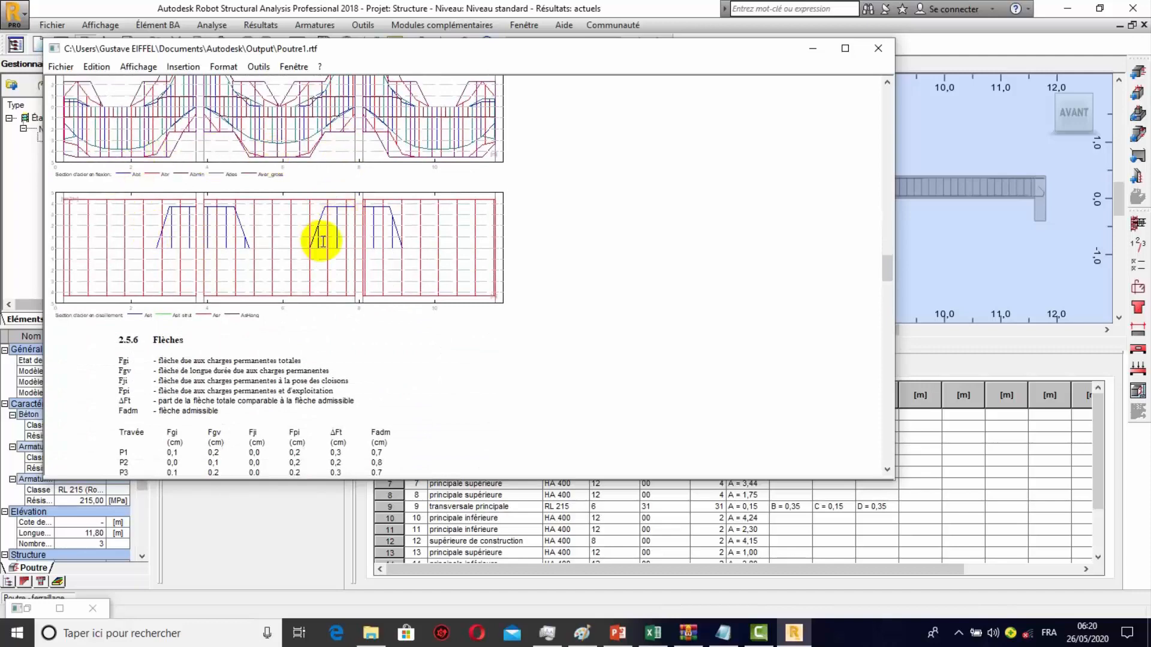
scroll(324, 242, "down", 20)
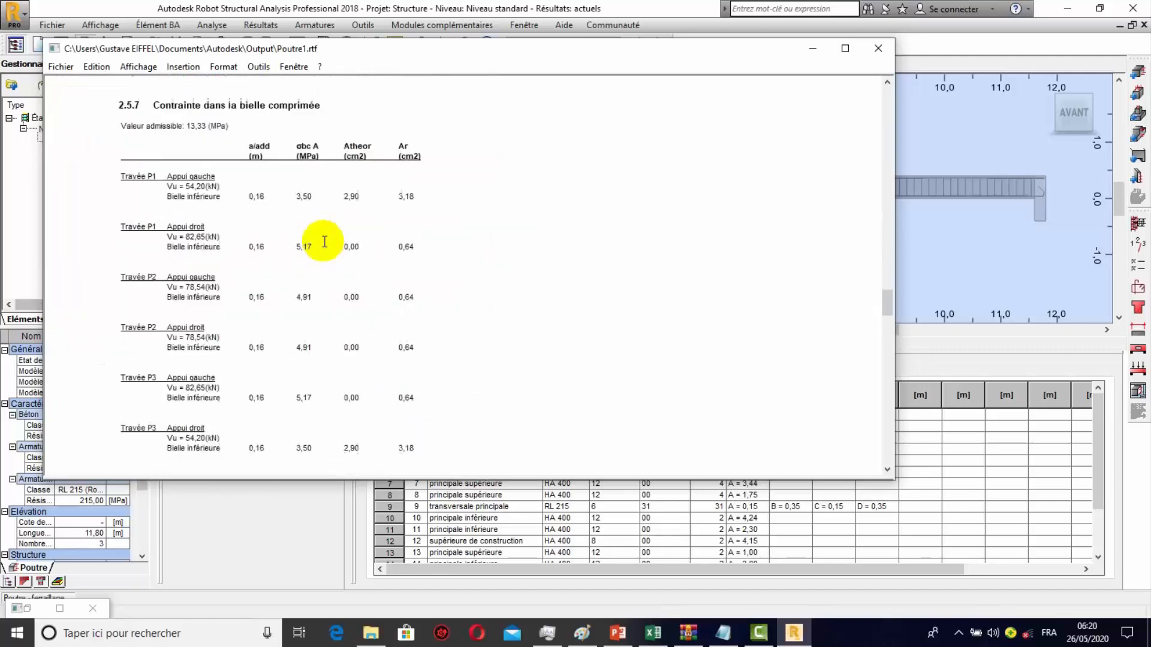
scroll(324, 237, "up", 20)
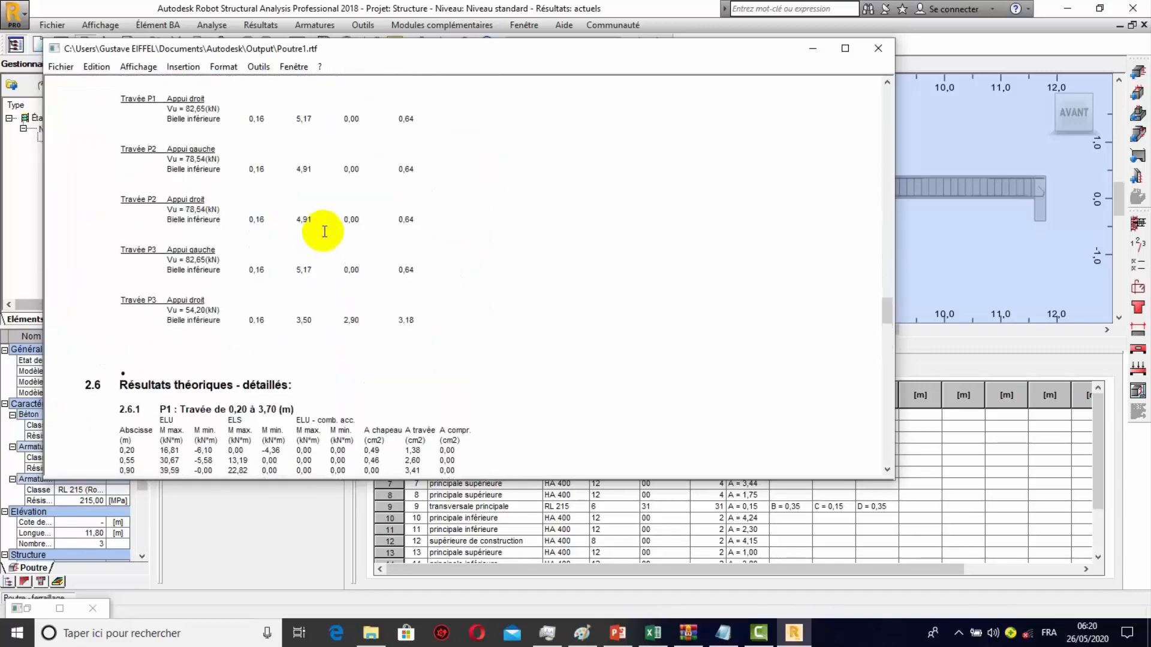
scroll(324, 234, "down", 4)
scroll(324, 230, "down", 5)
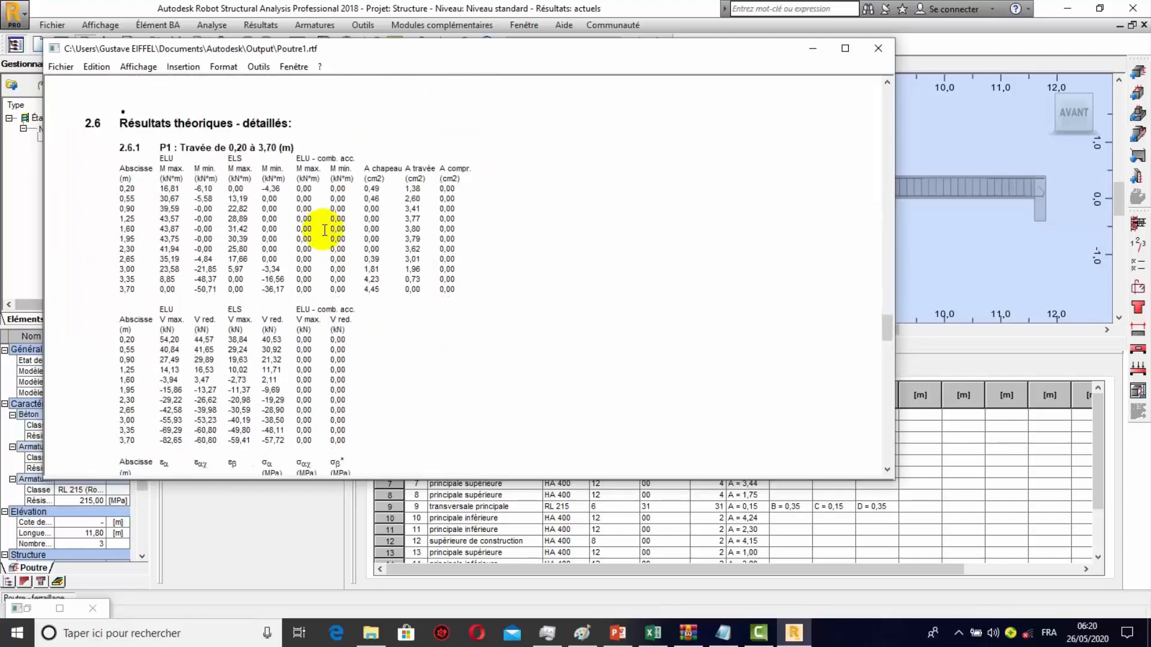
scroll(326, 227, "down", 10)
scroll(328, 226, "down", 20)
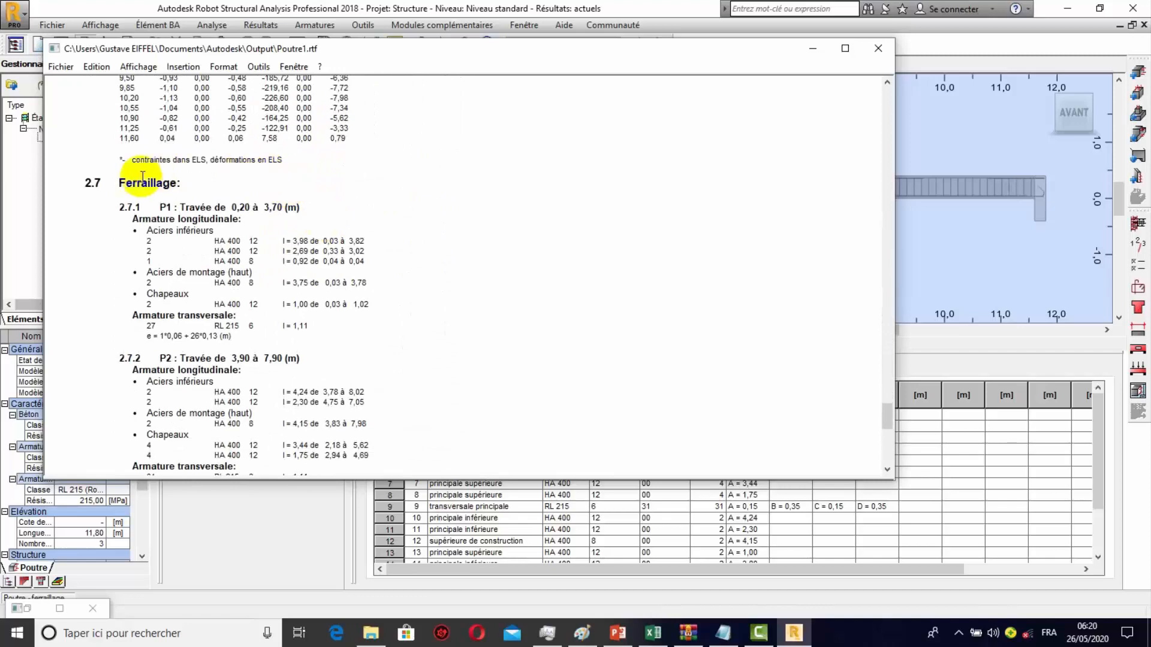
scroll(202, 347, "down", 18)
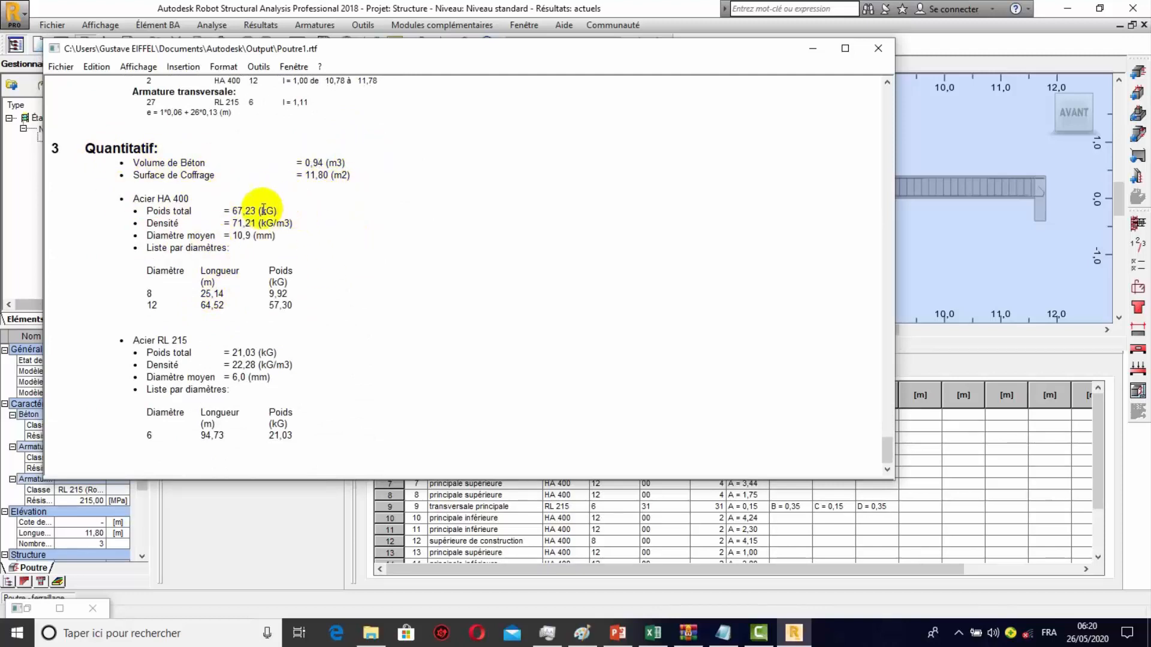
Step: Save the calculation note Poutre1.rtf and minimize its window to return to the reinforcement view
left_click(61, 67)
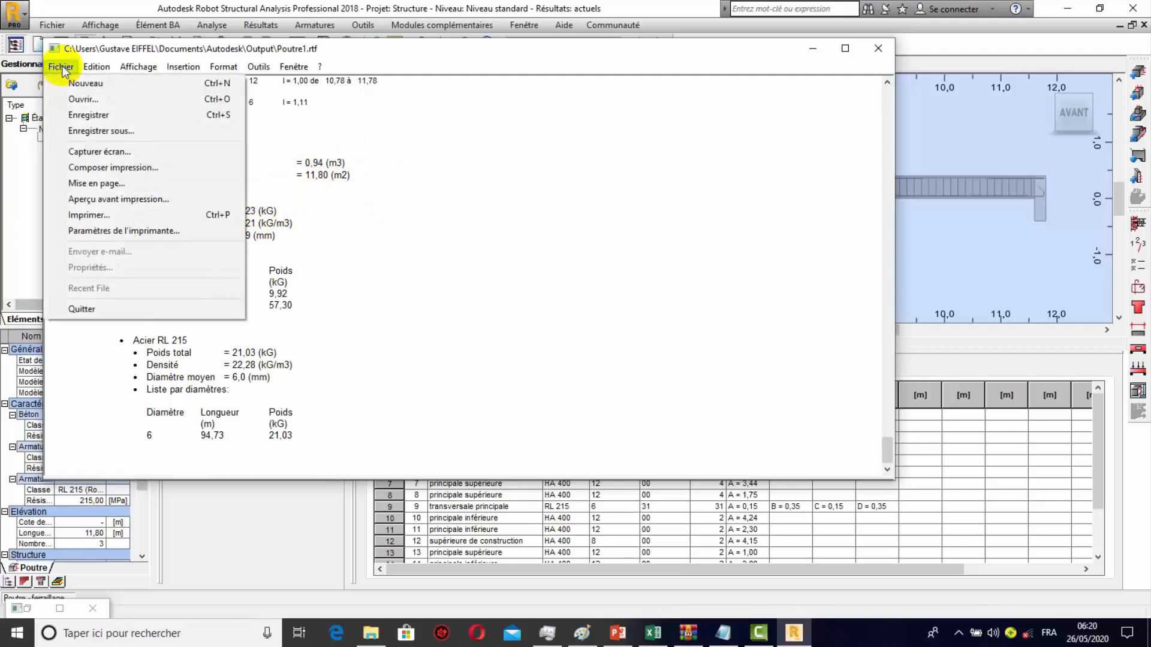
left_click(110, 117)
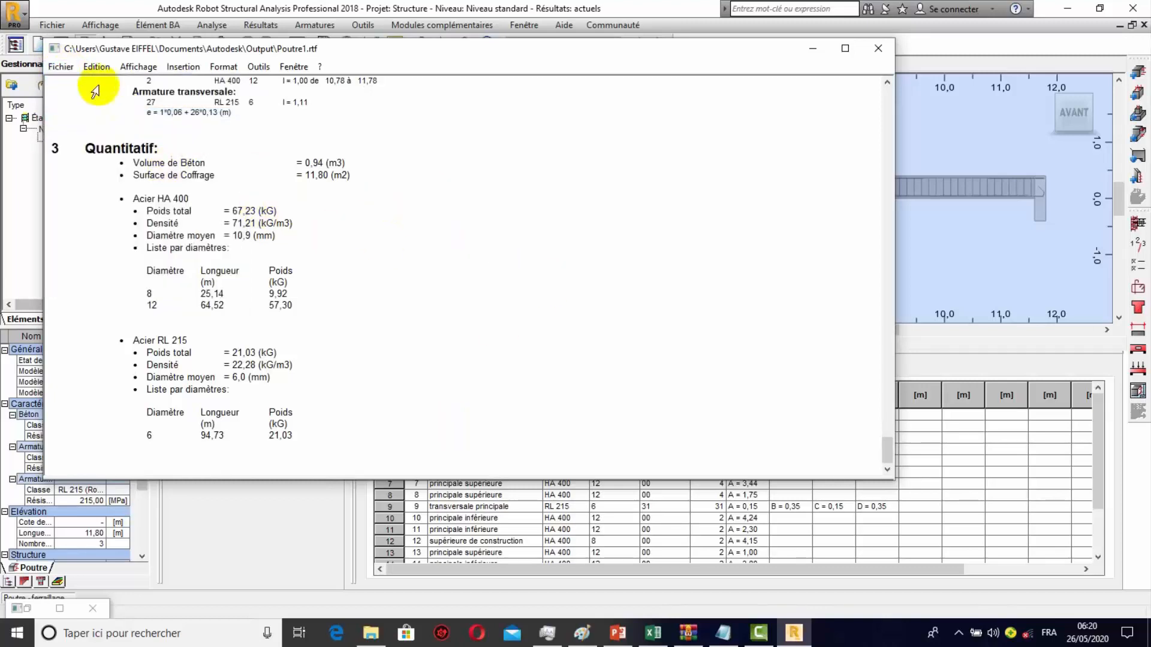
left_click(61, 67)
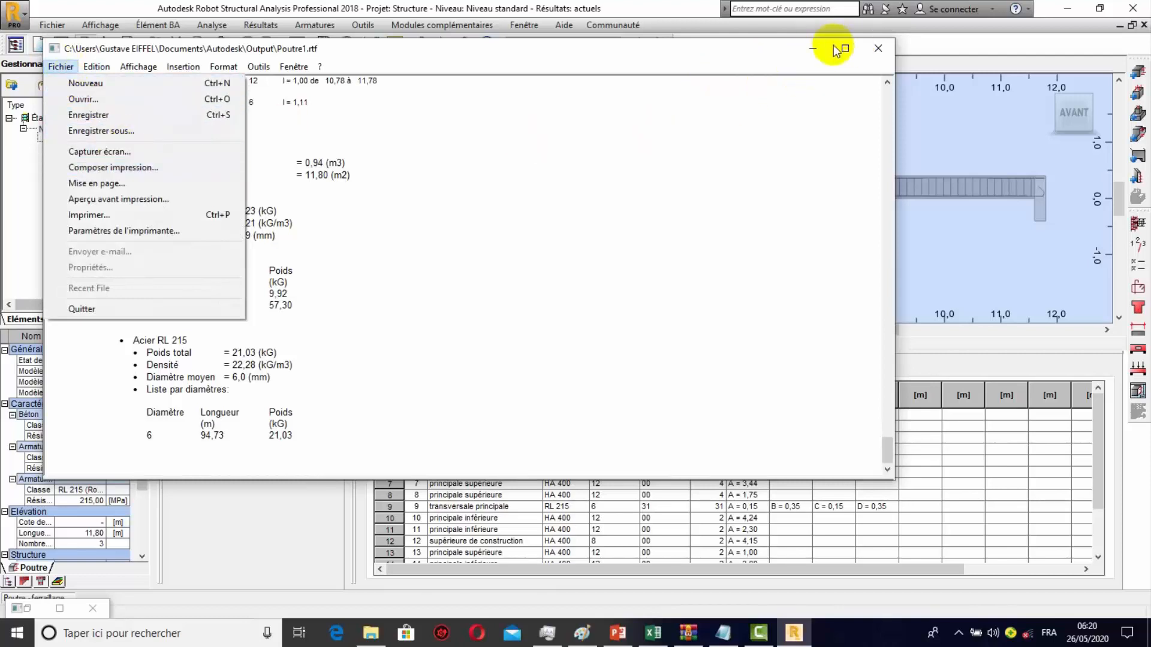
left_click(815, 52)
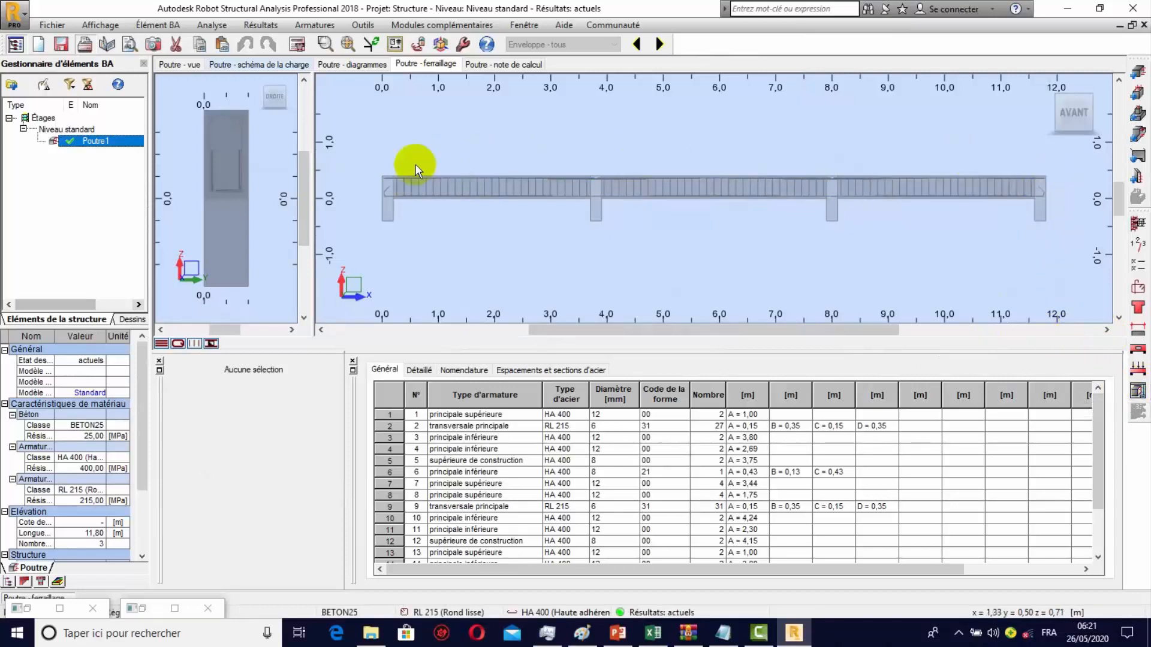
Step: Give the top main 12 mm bar at the beam's first support a 135° hook at its left end
scroll(398, 174, "up", 5)
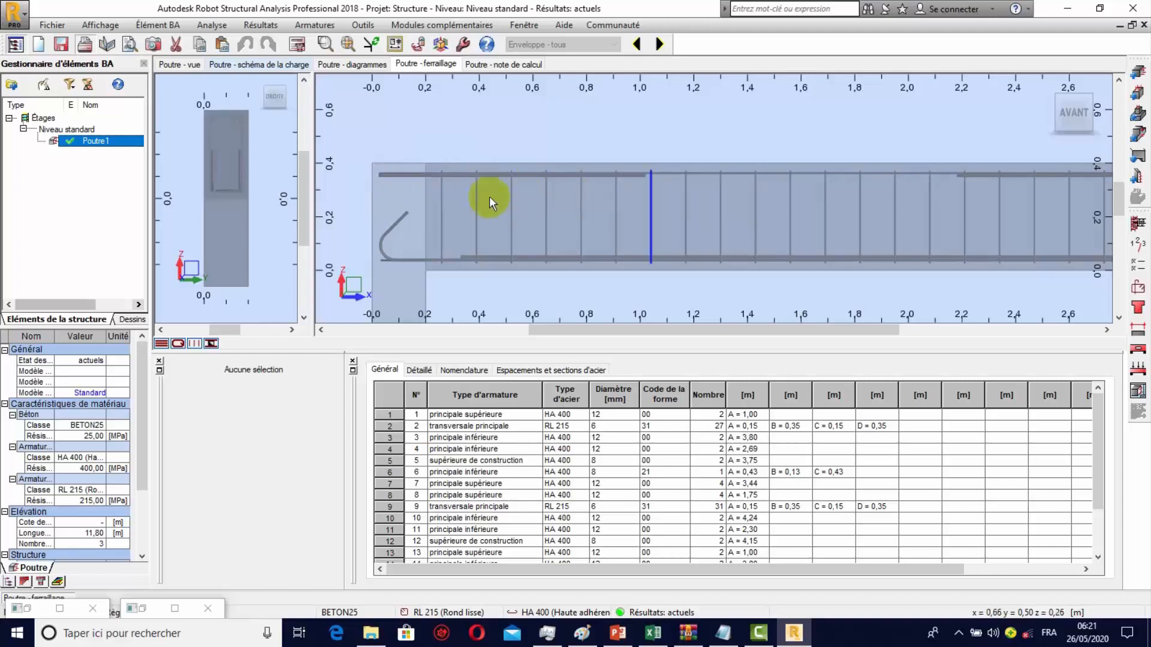
left_click(389, 174)
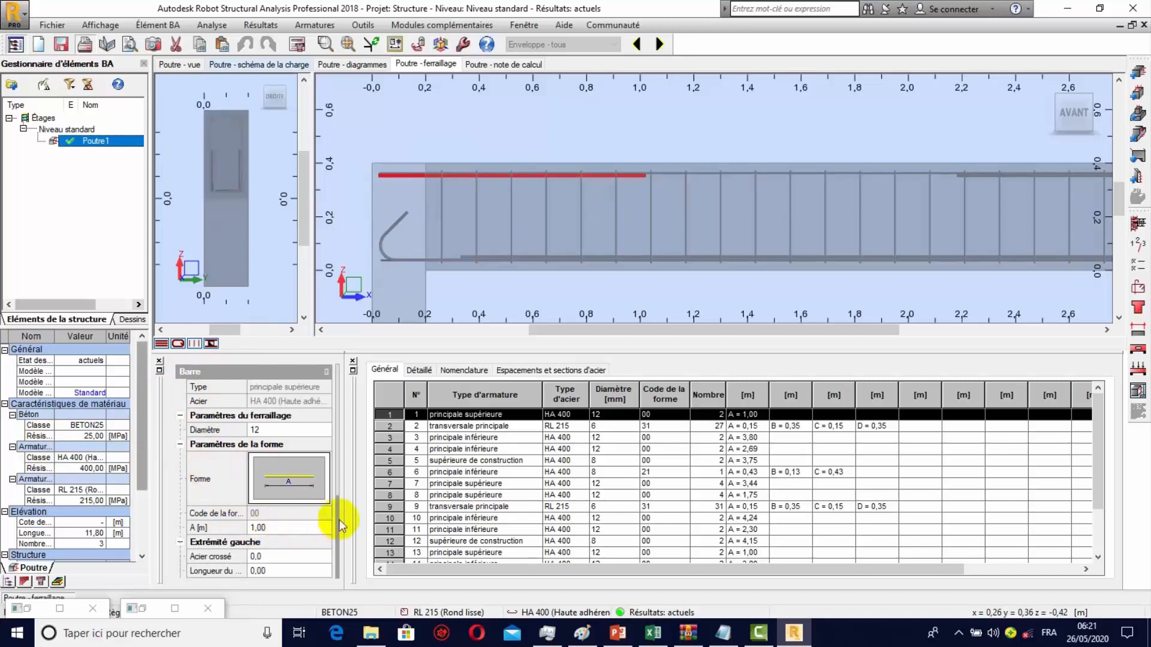
scroll(316, 539, "down", 3)
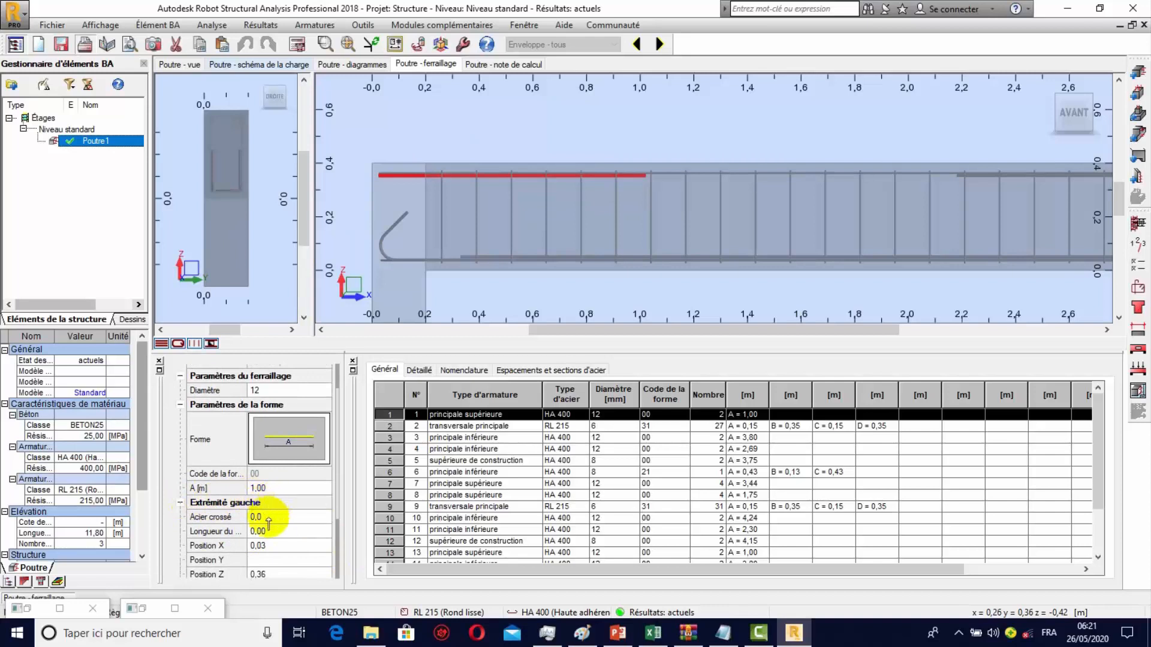
left_click(326, 517)
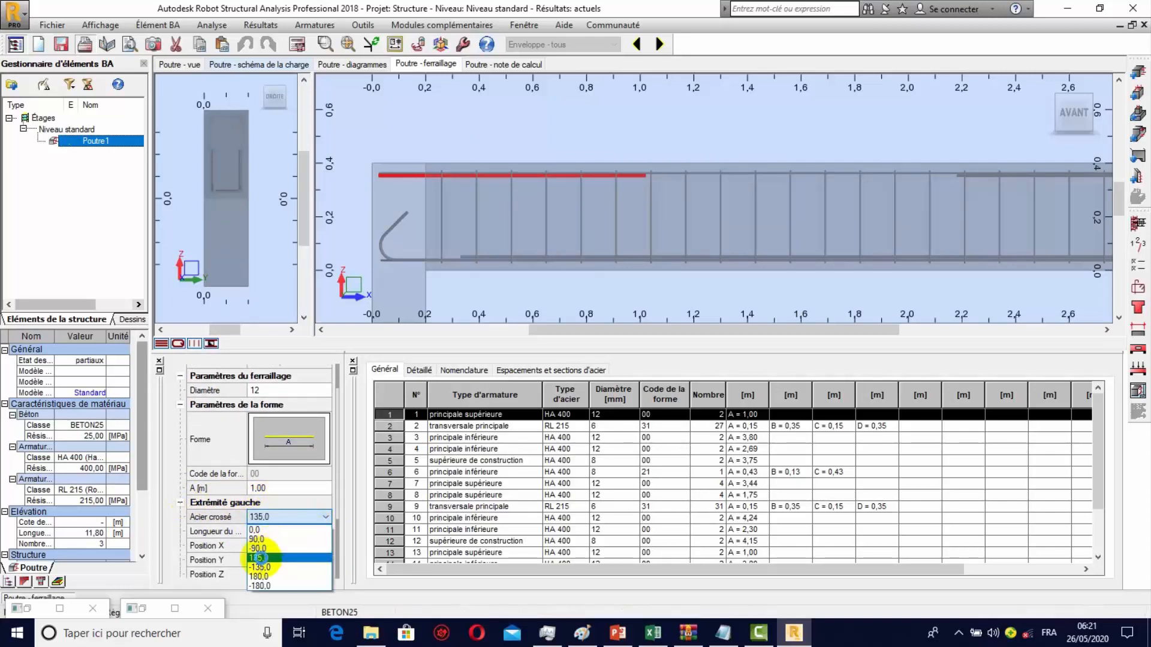
left_click(260, 558)
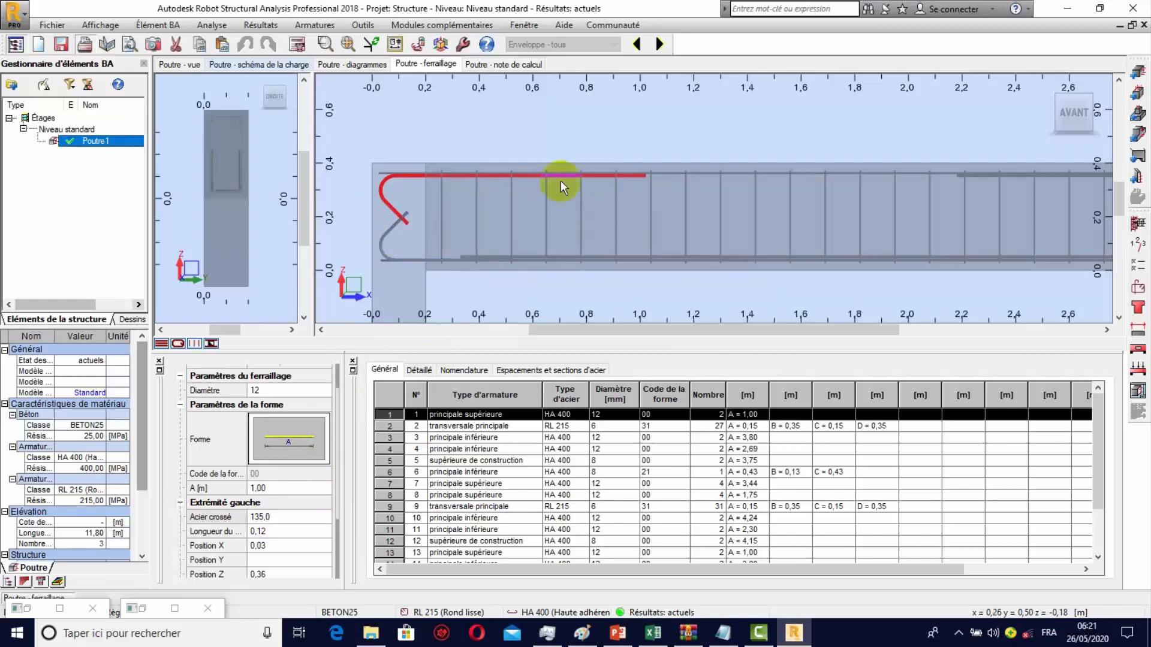
Step: Give the top main 12 mm bar at the beam's last support a 135° hook at its right end
scroll(559, 174, "down", 5)
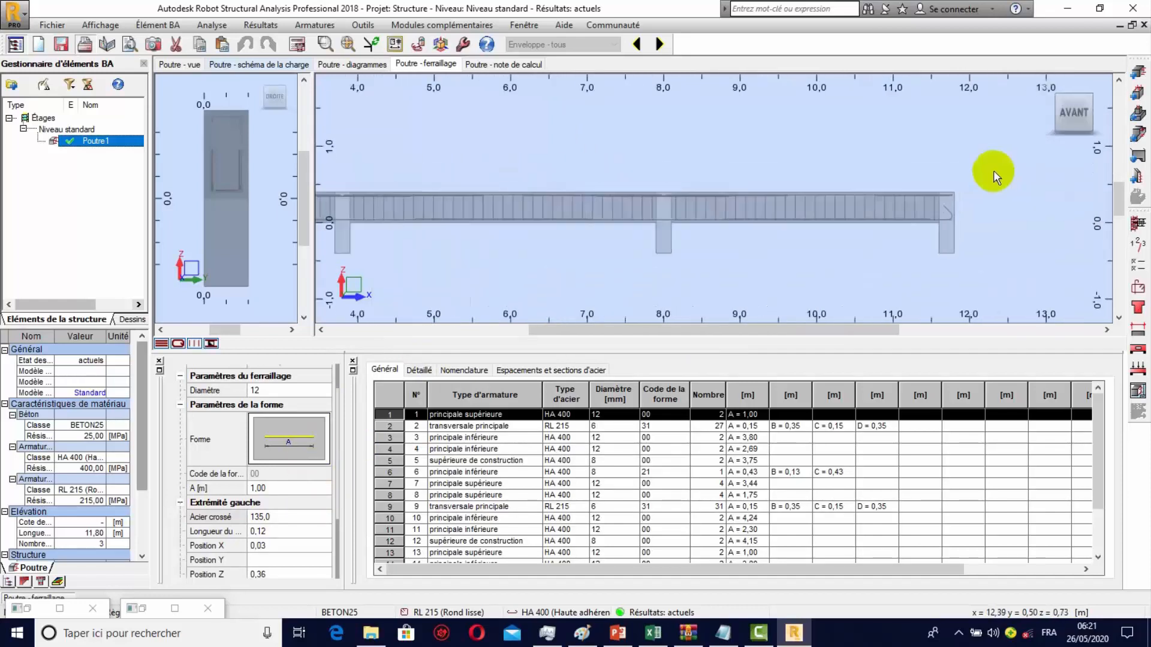
scroll(916, 210, "up", 3)
scroll(906, 211, "up", 2)
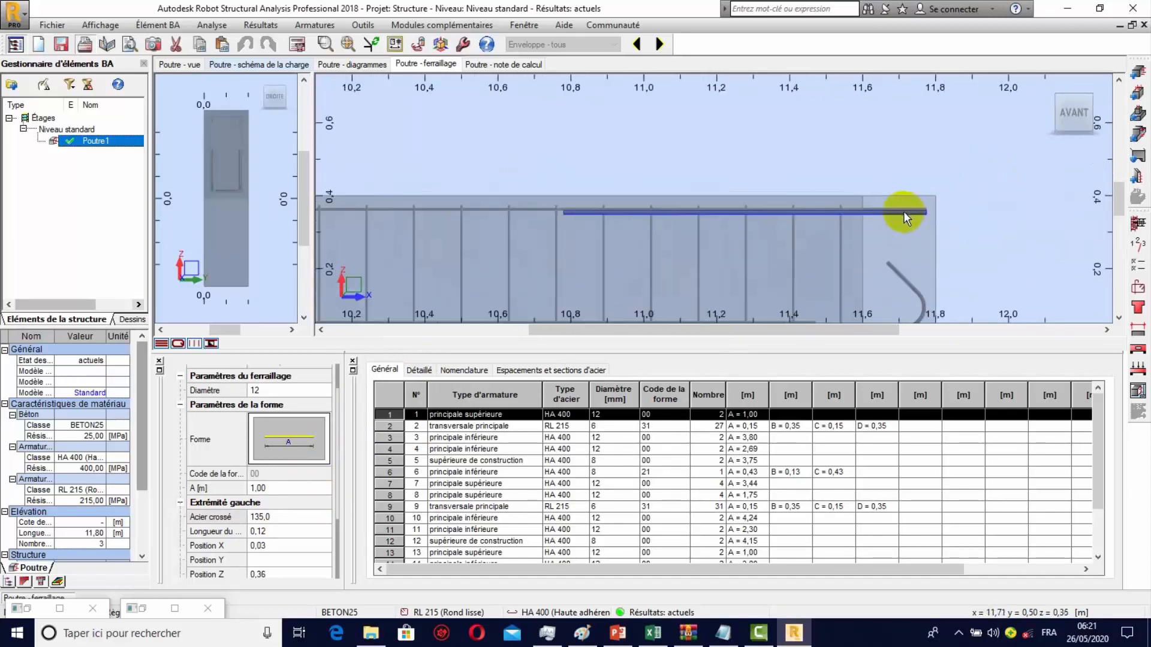
left_click(904, 211)
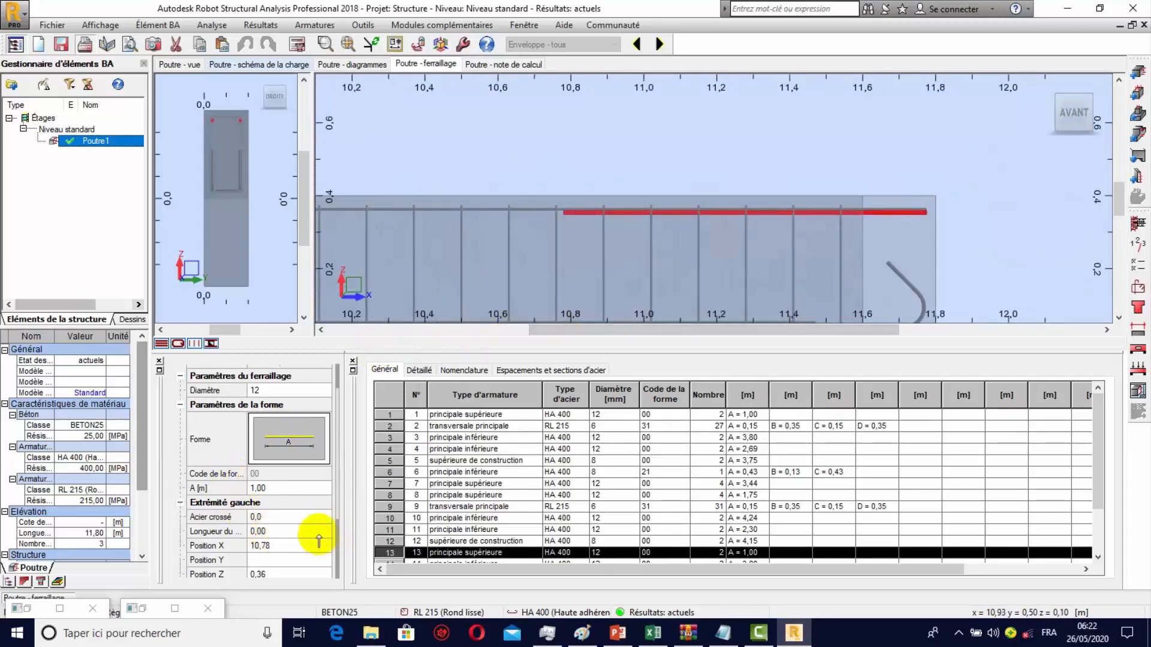
scroll(338, 549, "down", 3)
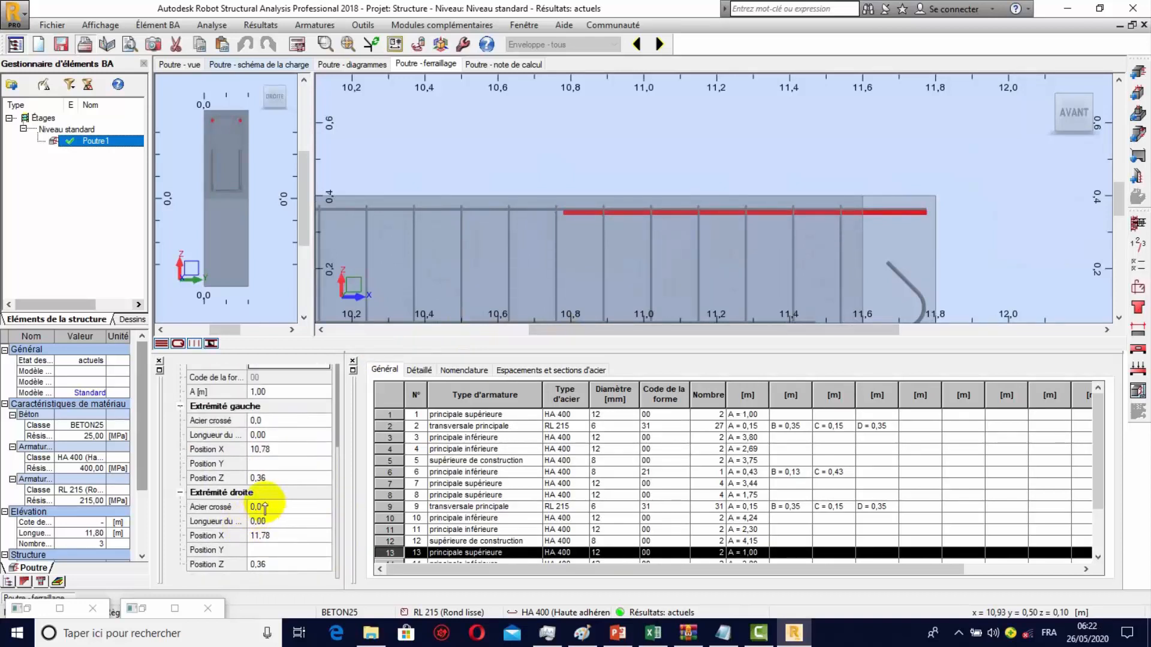
left_click(265, 502)
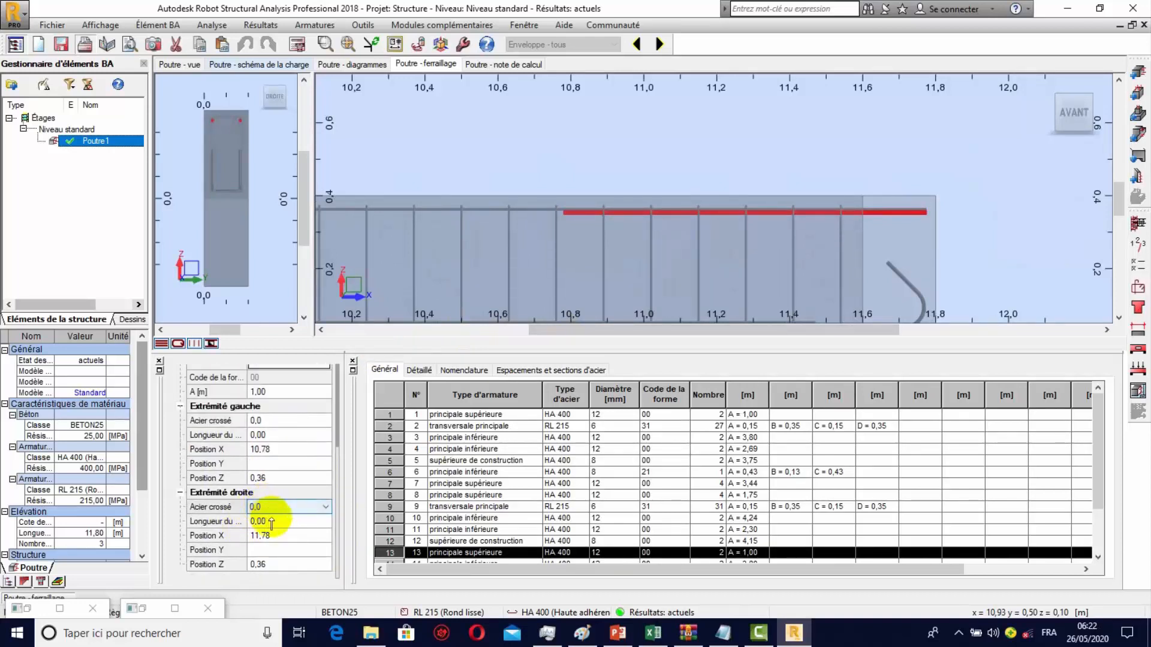
left_click(323, 507)
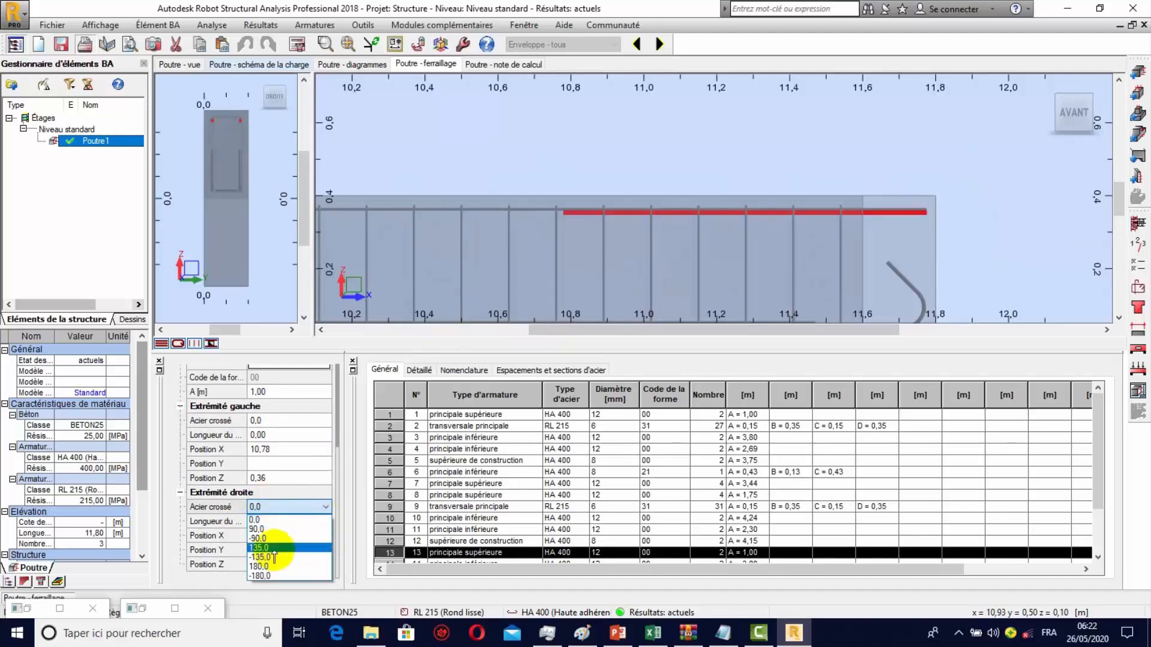
left_click(273, 548)
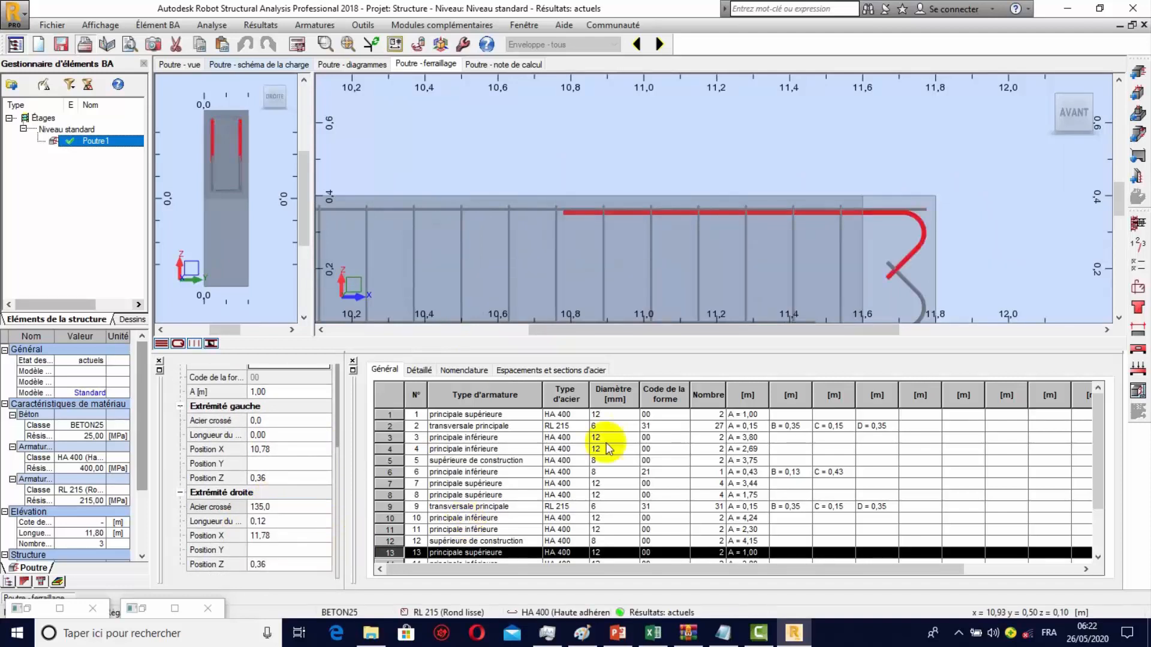
Step: Generate the reinforcement drawings of the beam Poutre1 from the modified reinforcement
scroll(863, 239, "down", 2)
scroll(926, 189, "down", 2)
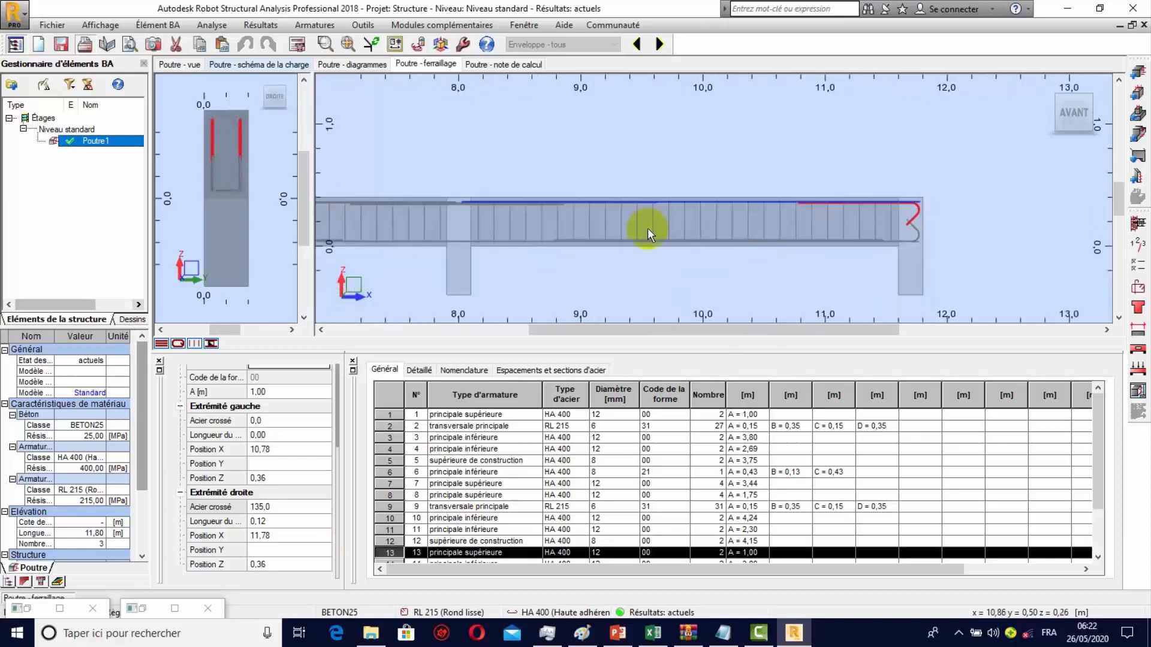
scroll(758, 200, "down", 1)
scroll(829, 205, "down", 3)
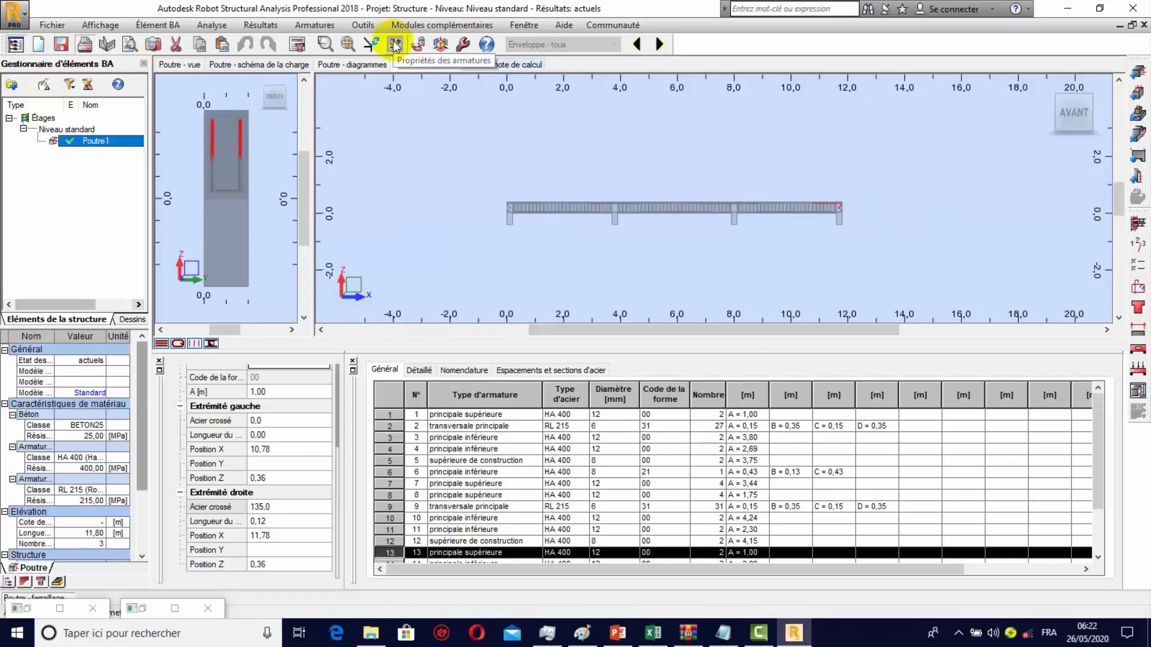
left_click(1139, 392)
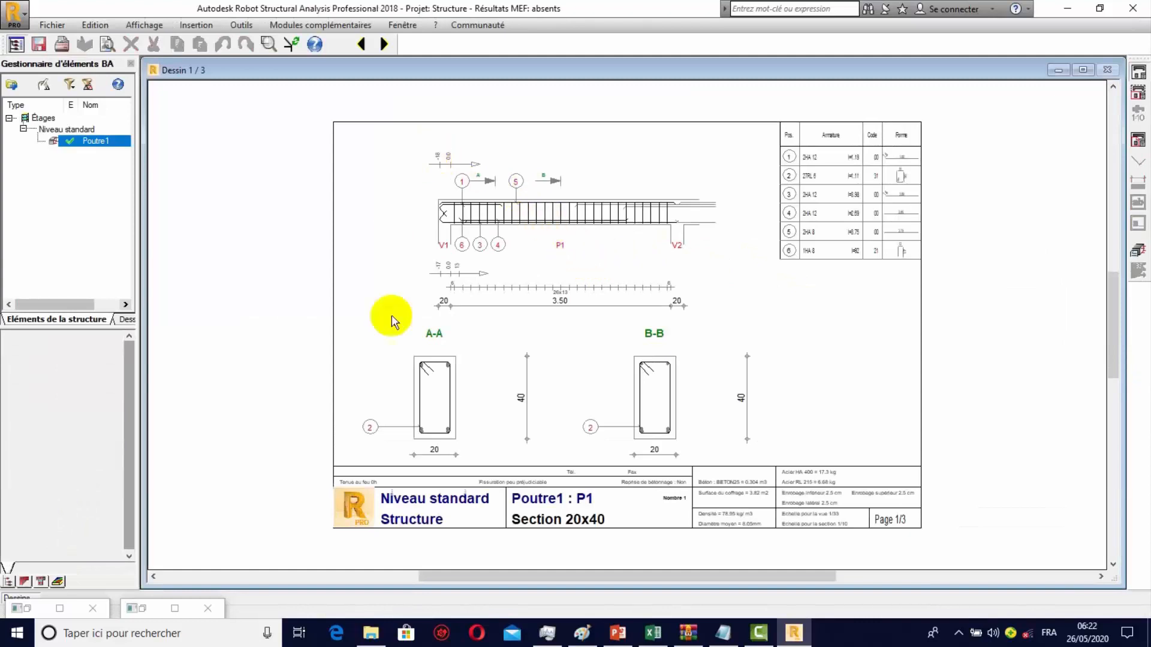
Step: Examine the drawing sheets of spans P1, P2 and P3, including the last sheet's sections and title block with material quantities and covers
scroll(621, 194, "up", 1)
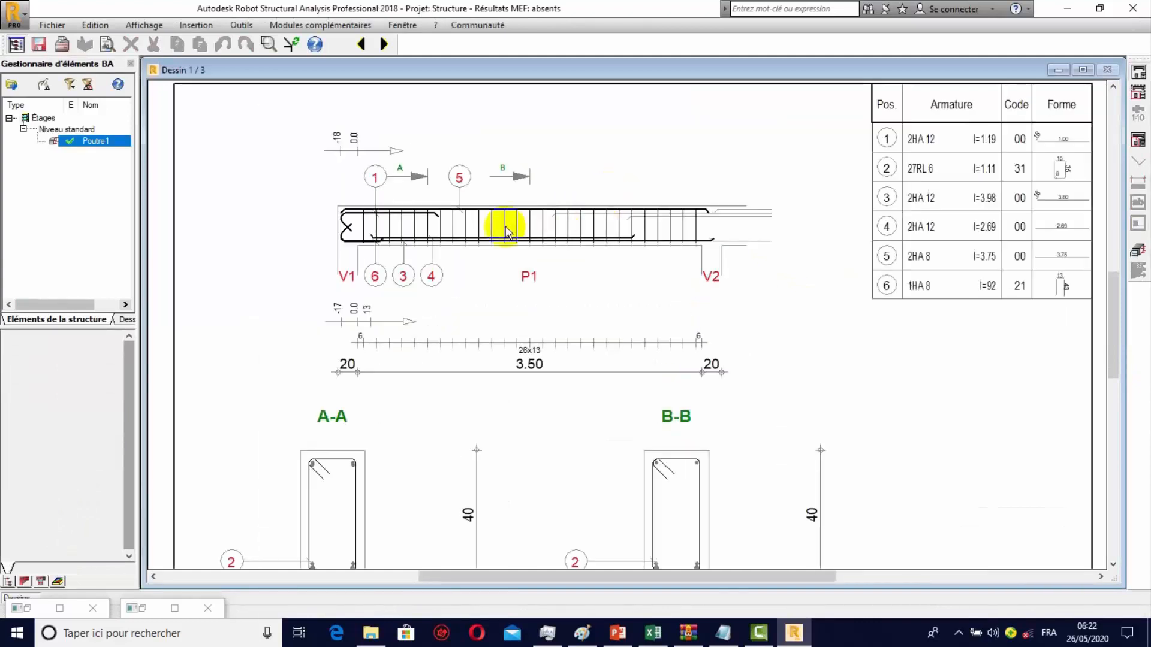
scroll(465, 250, "down", 1)
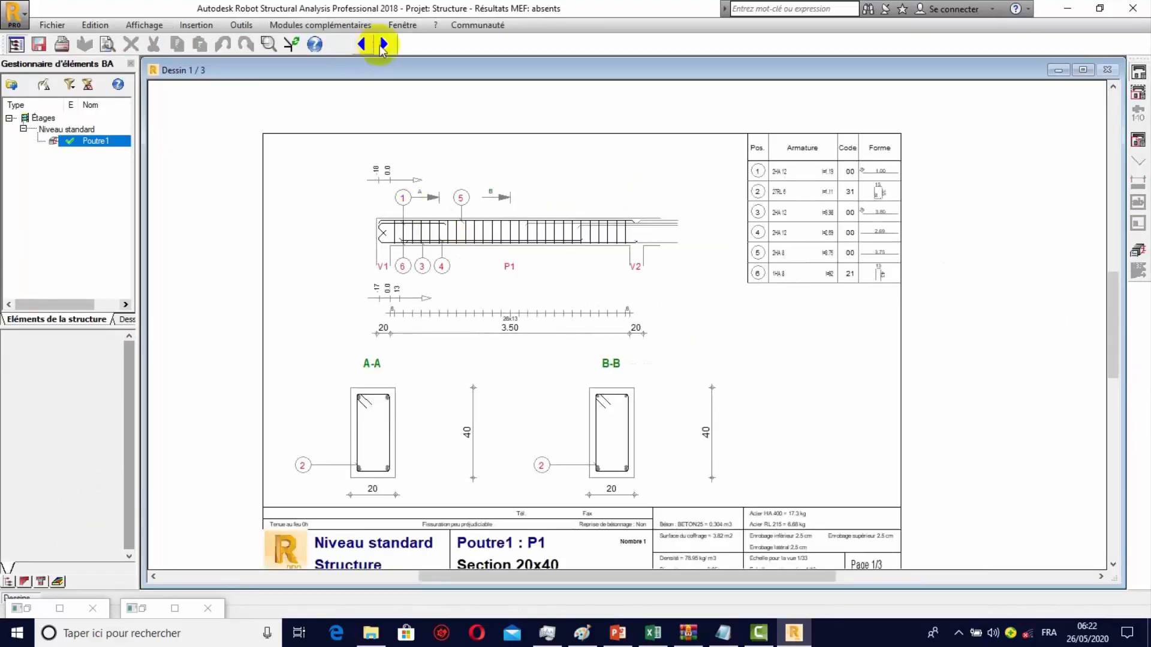
left_click(382, 45)
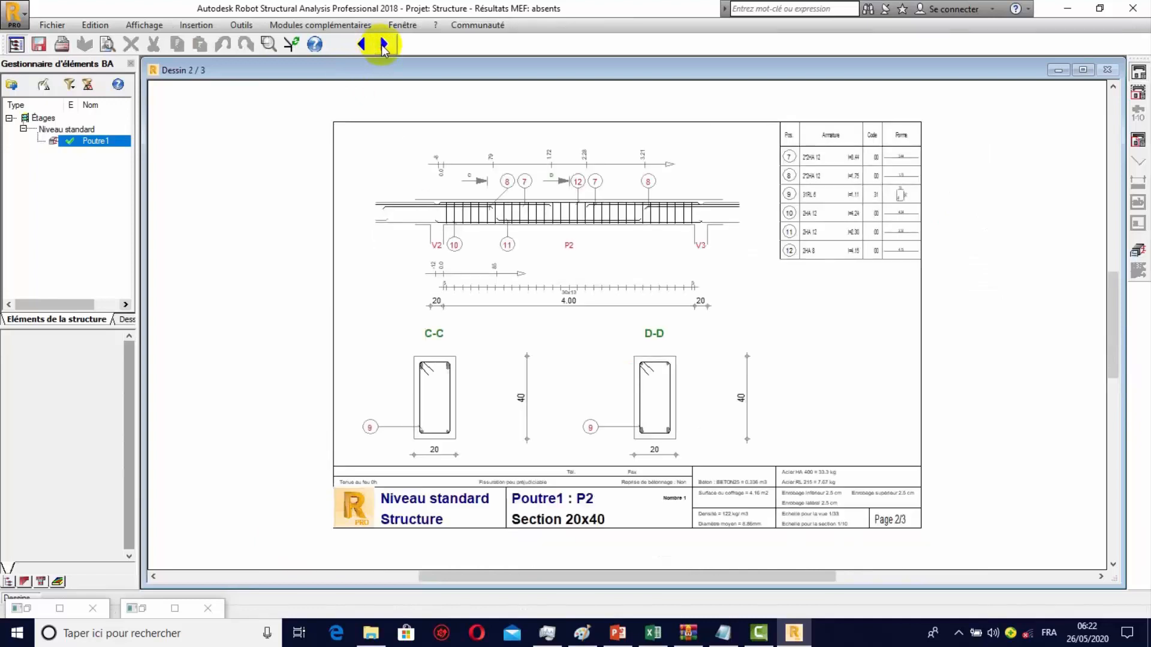
left_click(383, 45)
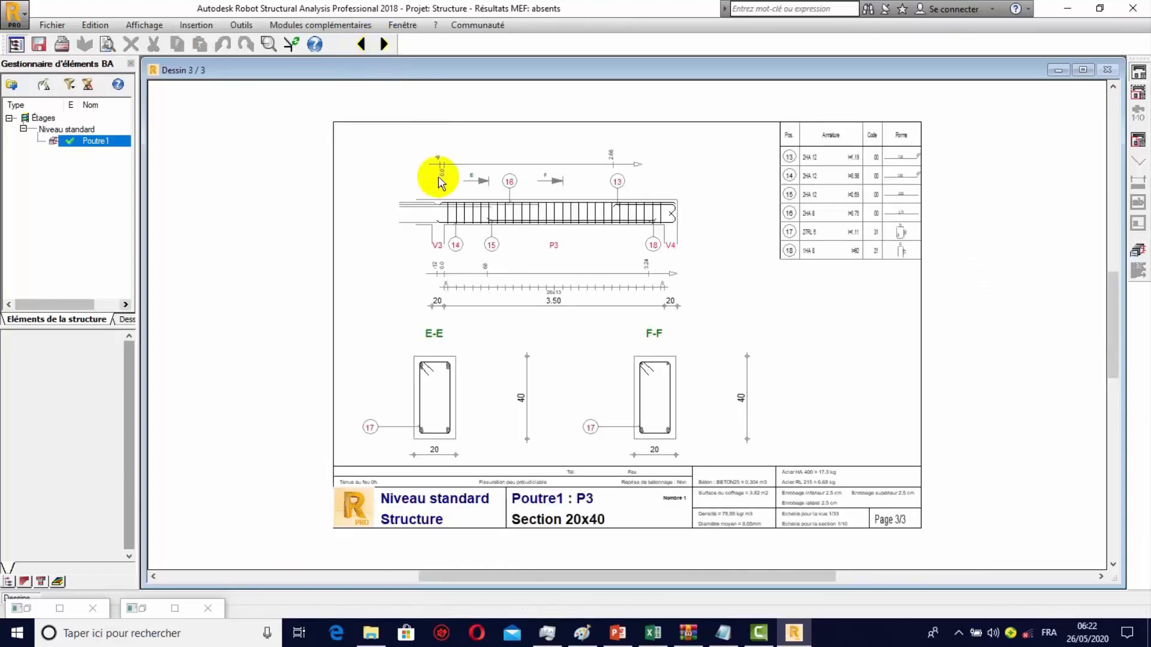
scroll(854, 548, "up", 2)
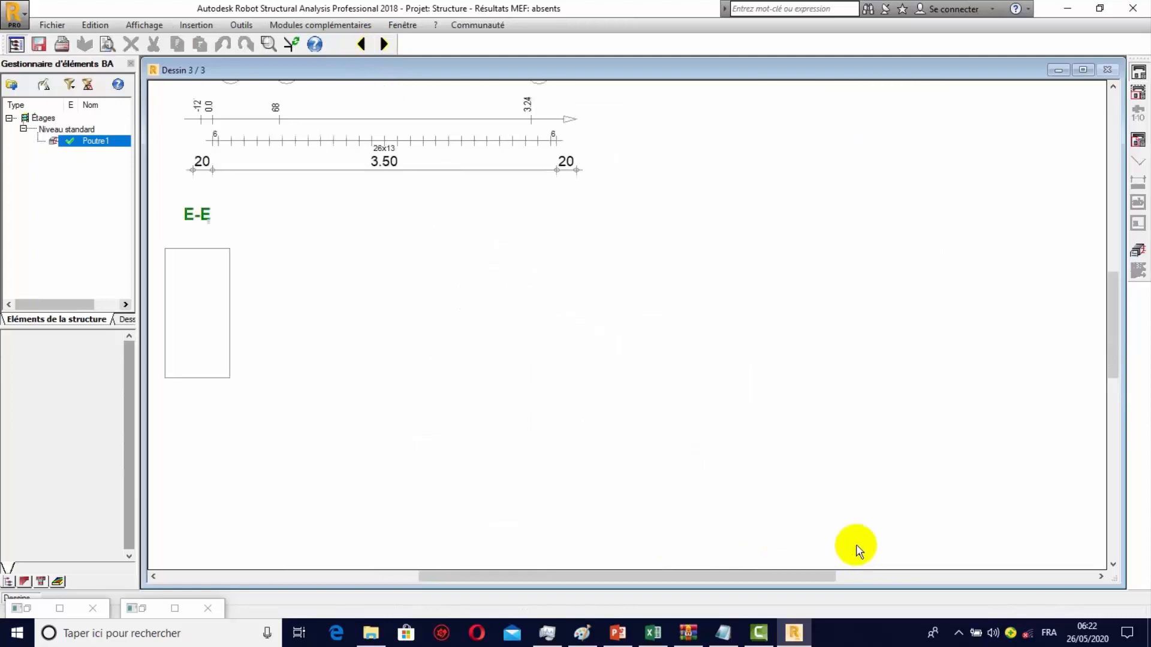
scroll(713, 473, "down", 1)
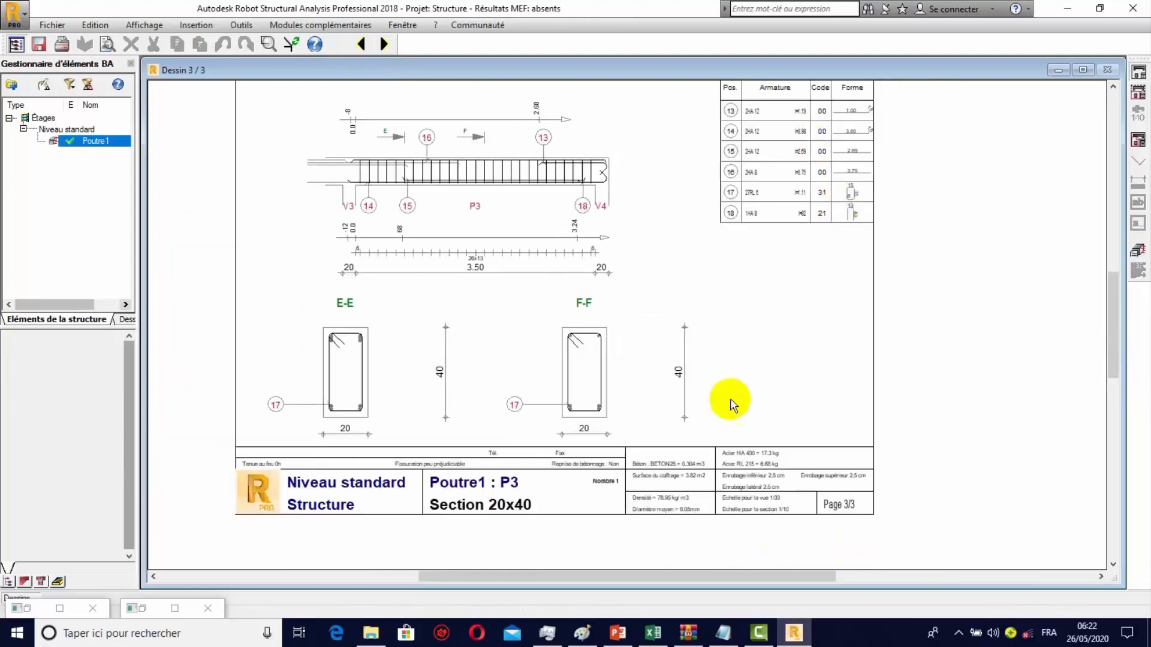
scroll(783, 496, "up", 3)
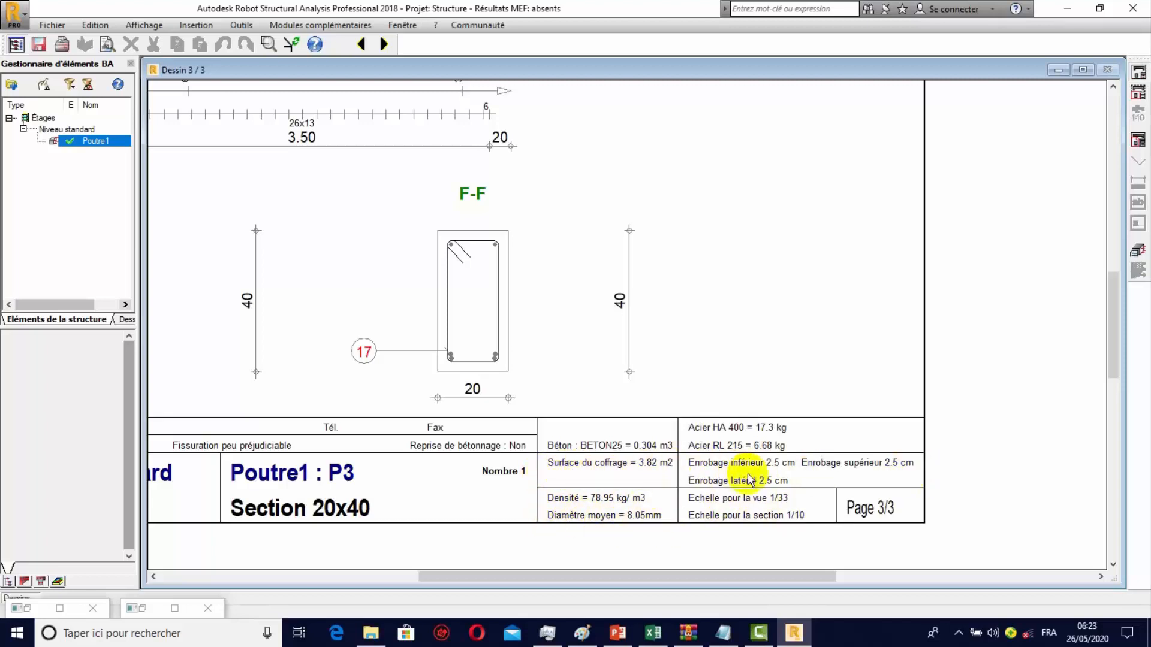
scroll(740, 475, "down", 3)
scroll(540, 470, "up", 3)
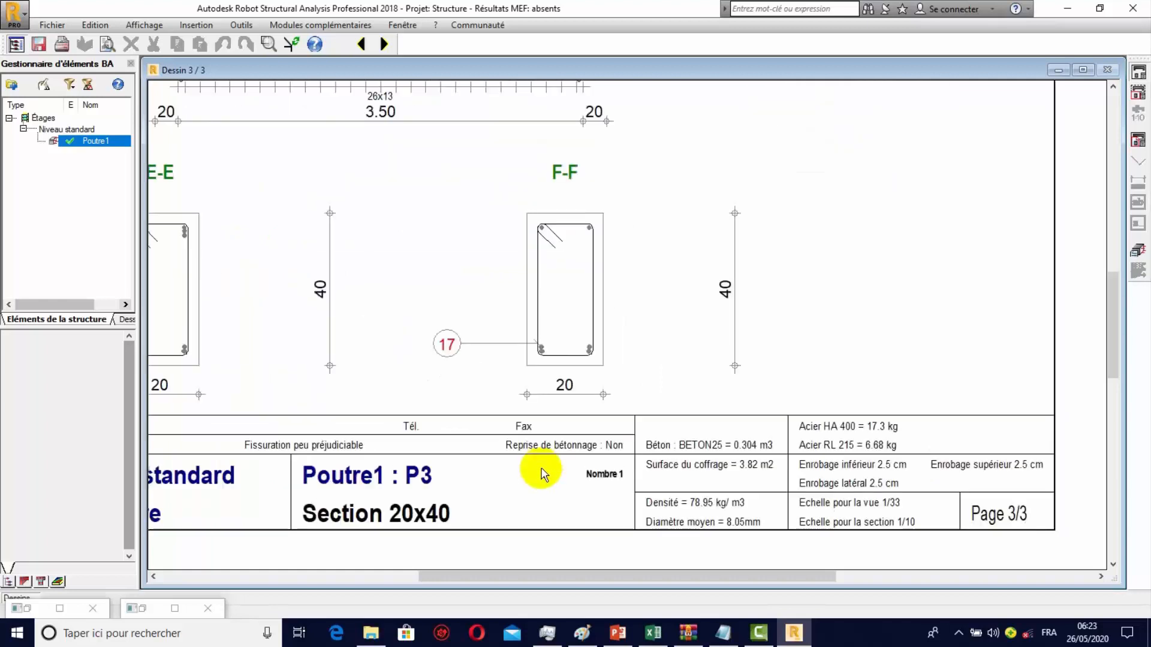
scroll(653, 475, "down", 3)
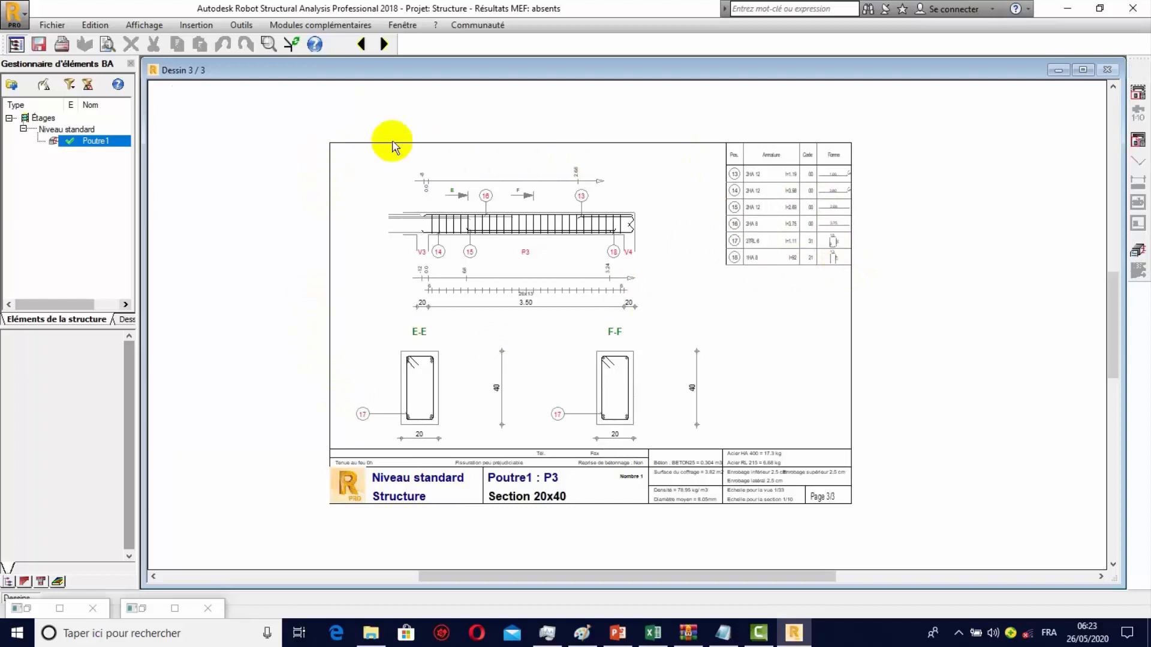
Step: Return to the P1 sheet, select its A-A section view and open the properties for inserting a text
left_click(62, 46)
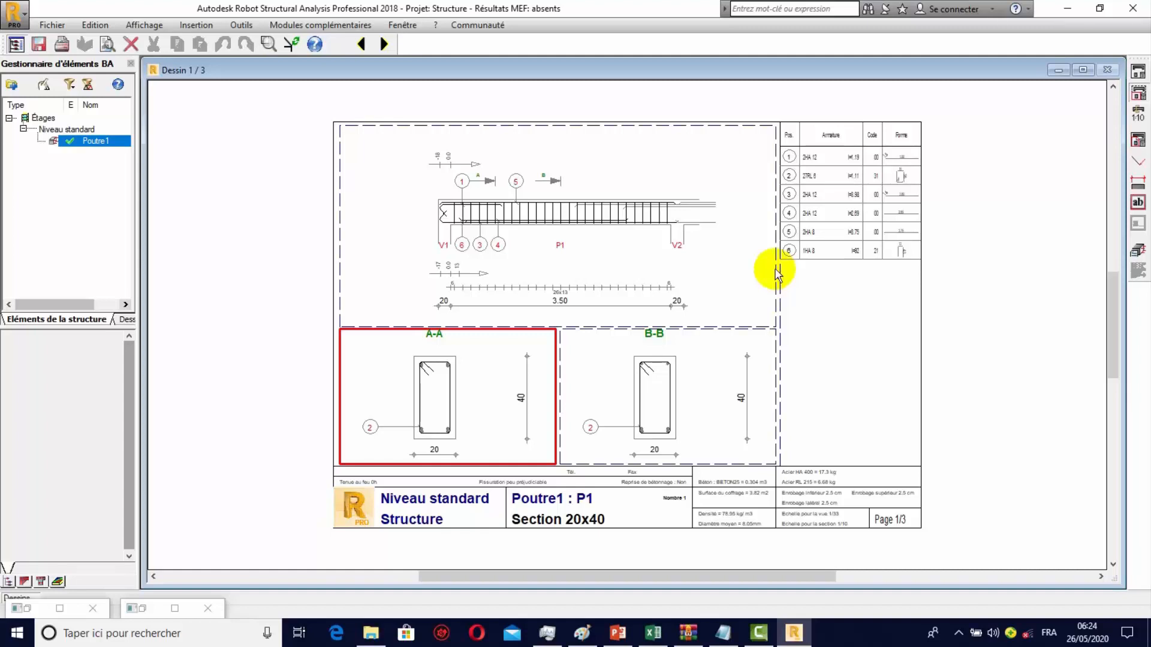
left_click(1137, 201)
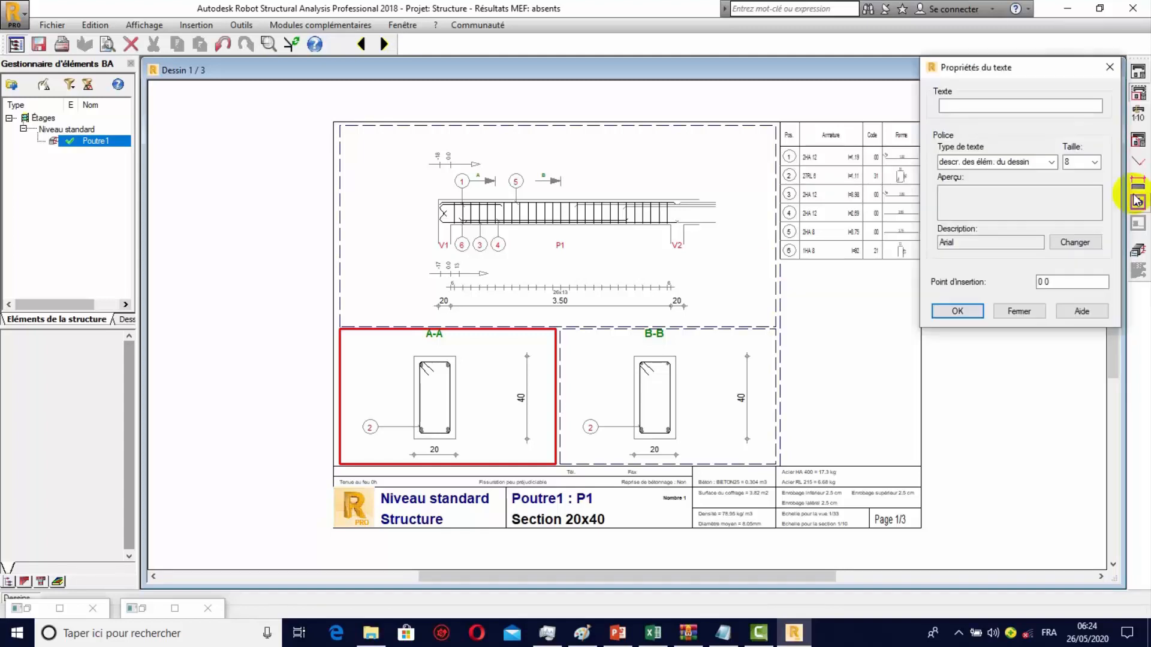